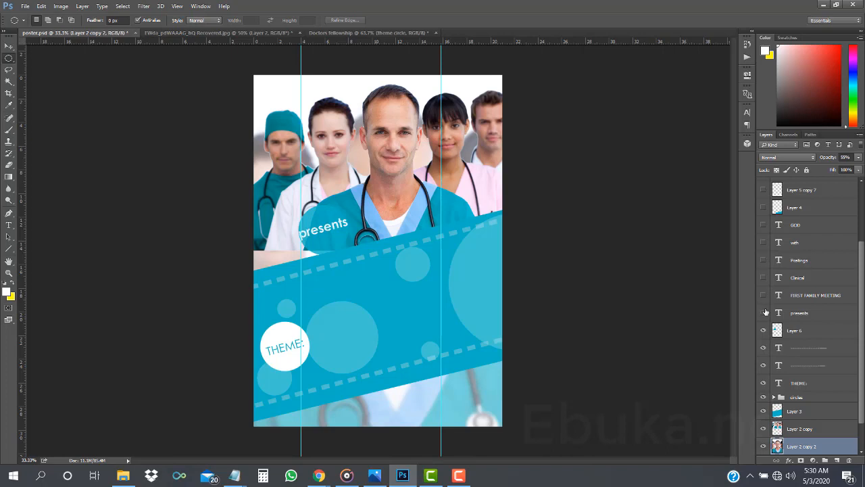
Step: Toggle the visibility of the presents, Layer 6 and FIRST FAMILY MEETING layers in poster.psd to examine the reference design
click(763, 312)
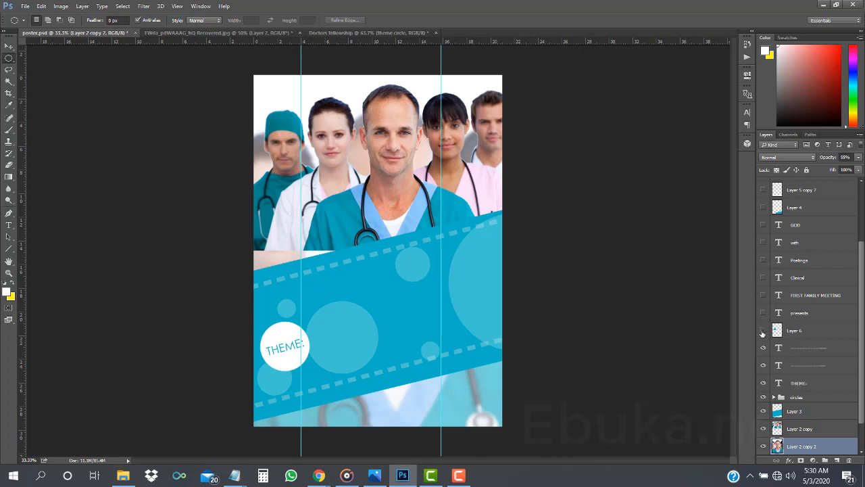
click(762, 330)
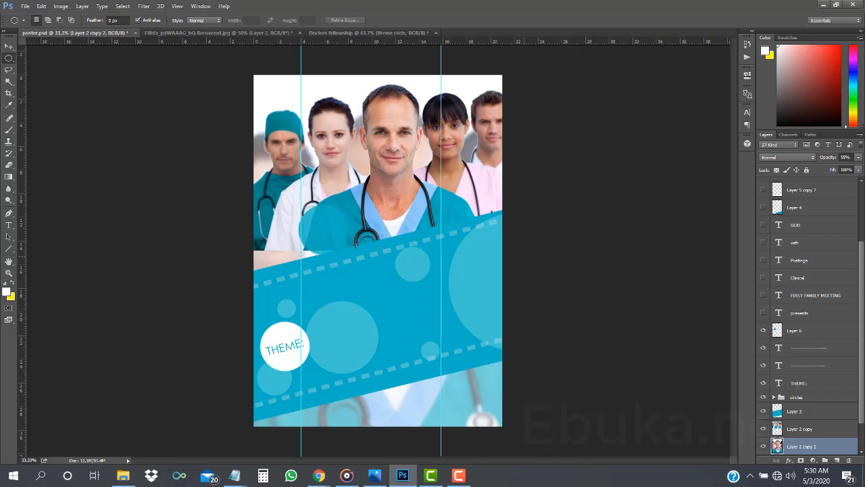
click(763, 312)
click(763, 296)
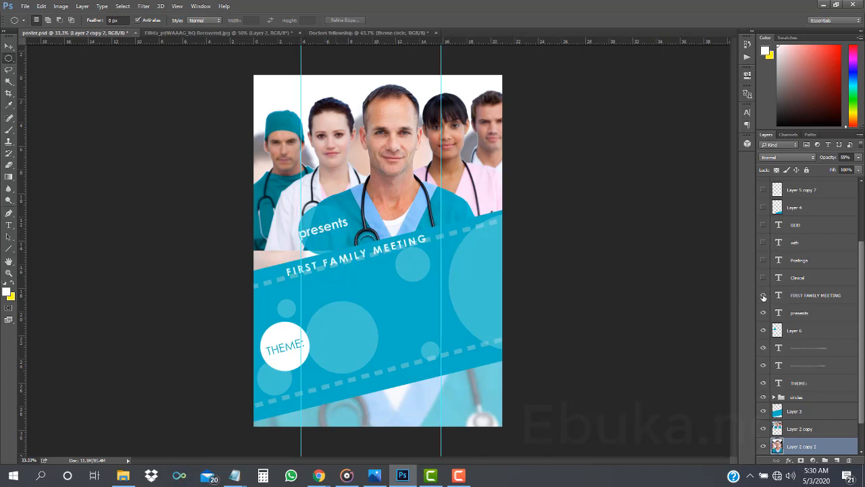
click(763, 296)
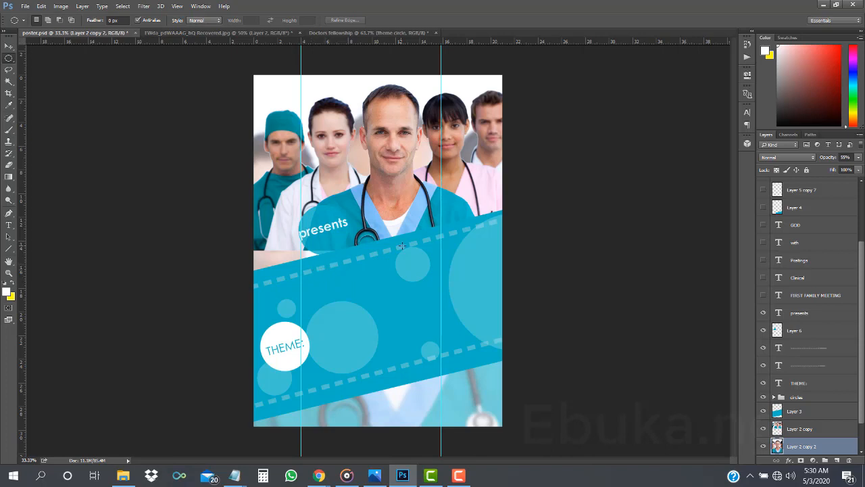
Step: Switch to the Doctors fellowship document and activate the Line tool
click(335, 35)
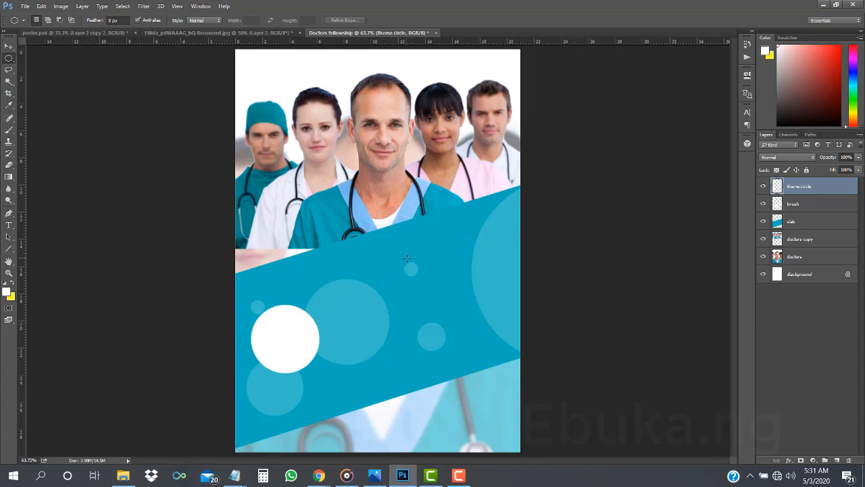
click(9, 250)
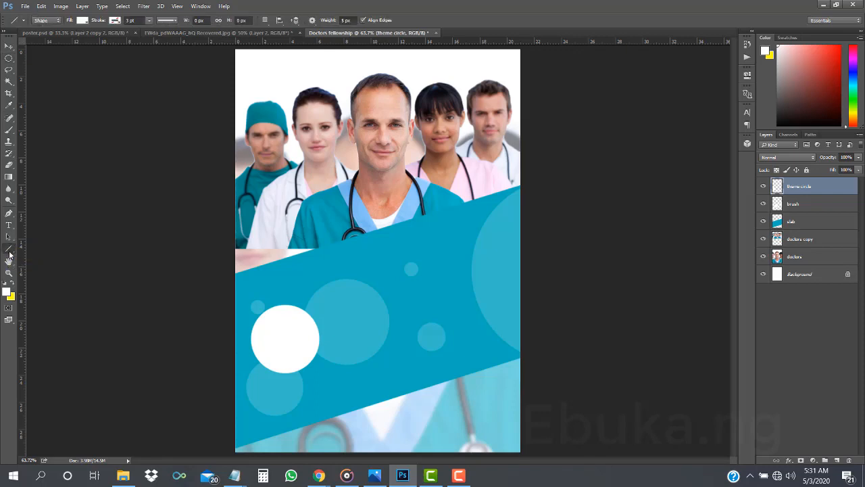
right_click(9, 250)
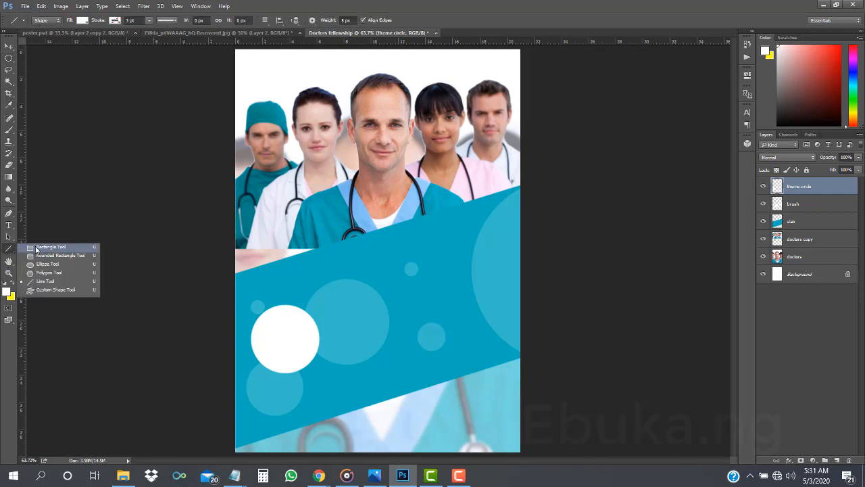
click(67, 282)
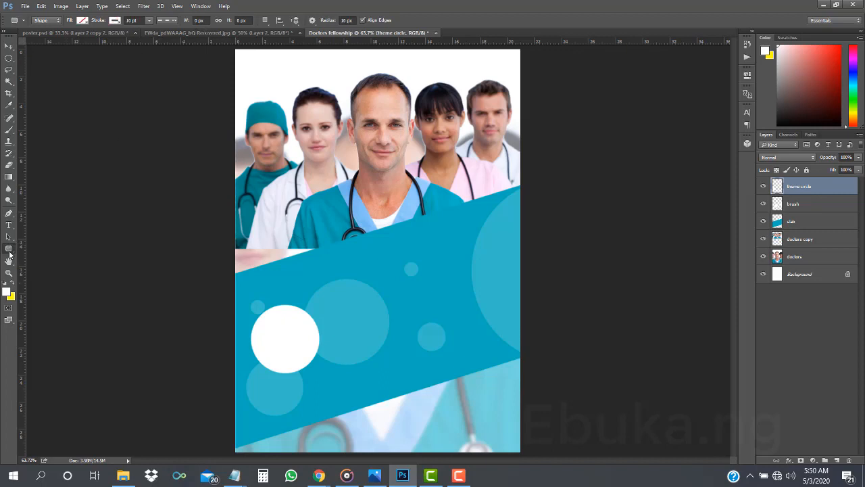
click(9, 254)
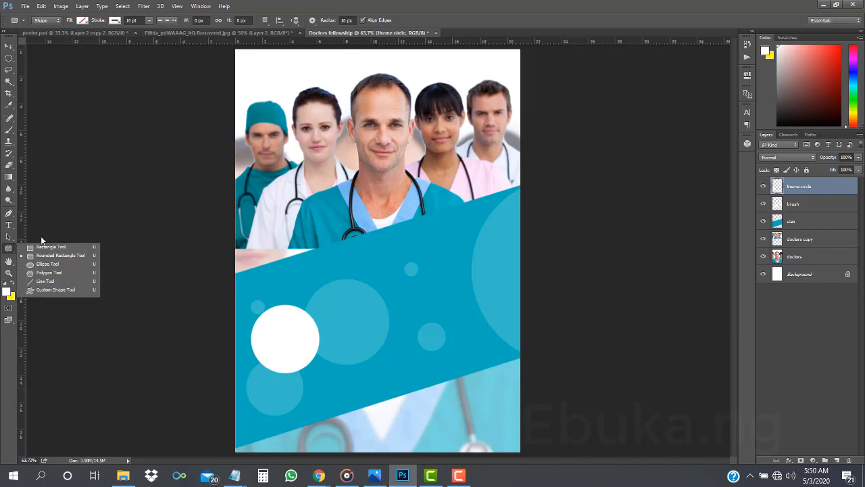
click(39, 281)
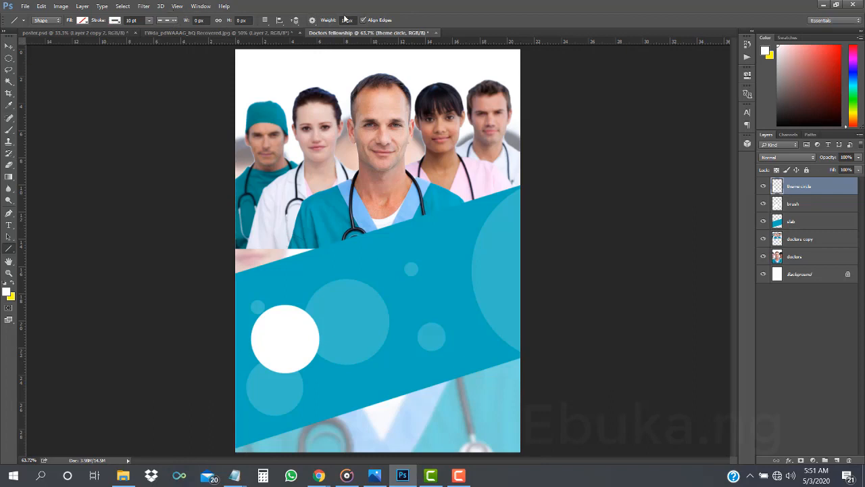
Step: Set the Line tool to a dashed white stroke 10 pt wide with no fill
click(173, 20)
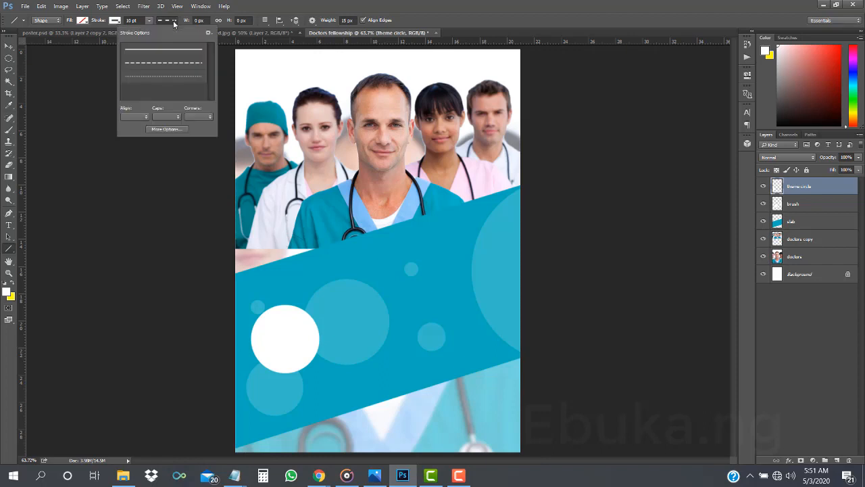
click(167, 64)
click(176, 20)
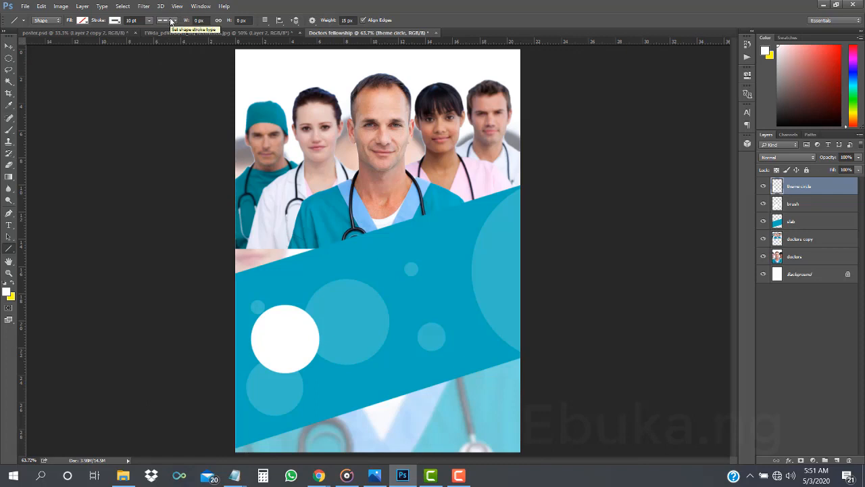
click(87, 25)
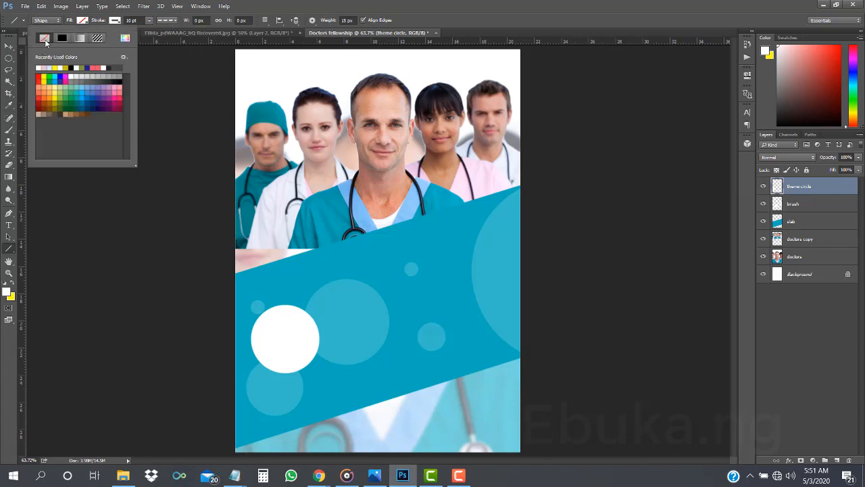
click(91, 23)
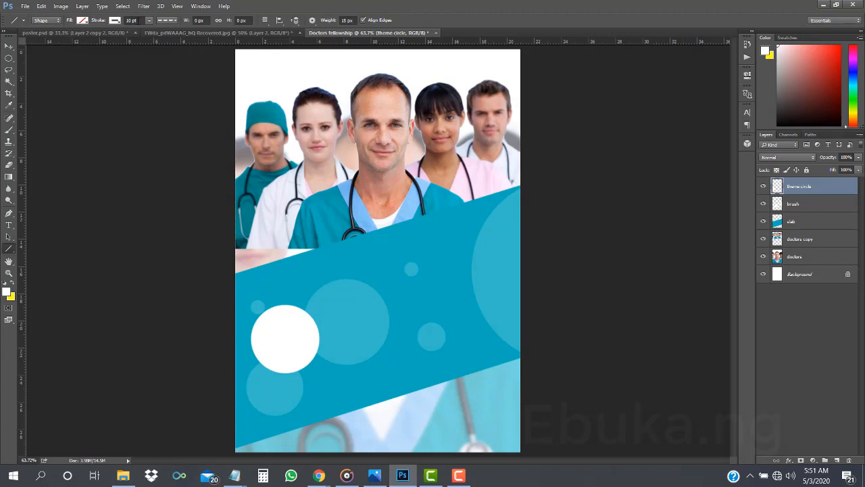
click(139, 19)
drag(244, 290, 515, 203)
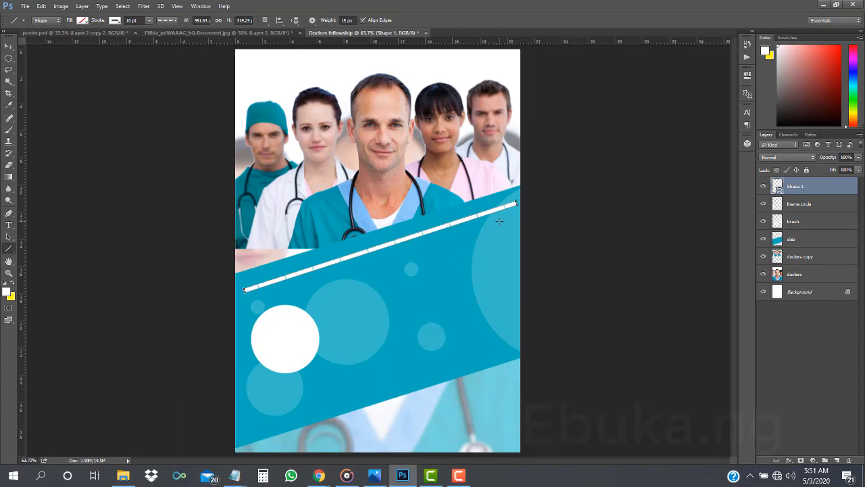
key(ctrl+z)
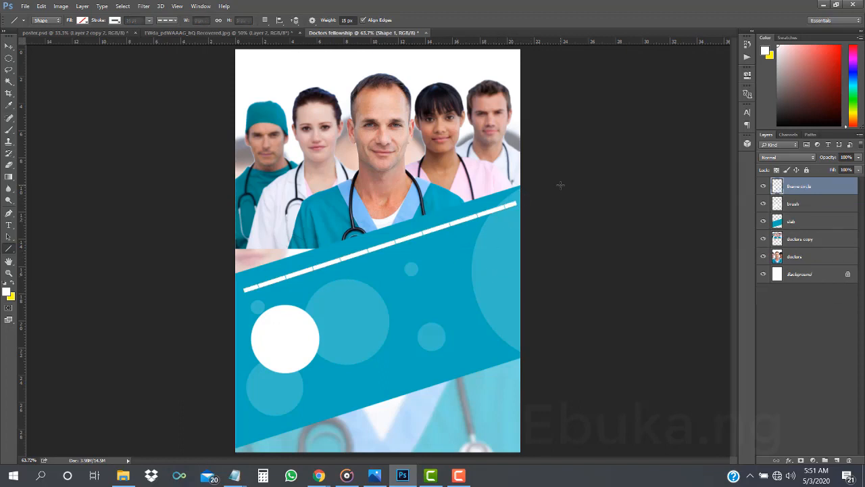
drag(240, 285, 516, 198)
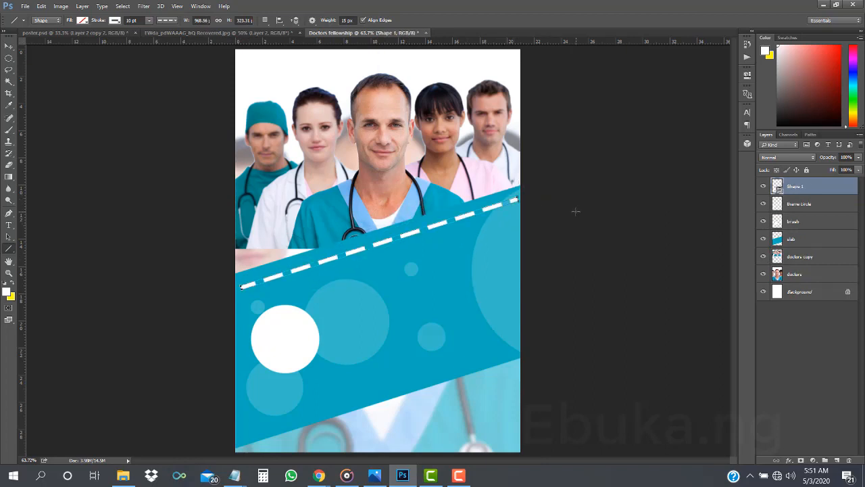
key(ctrl+z)
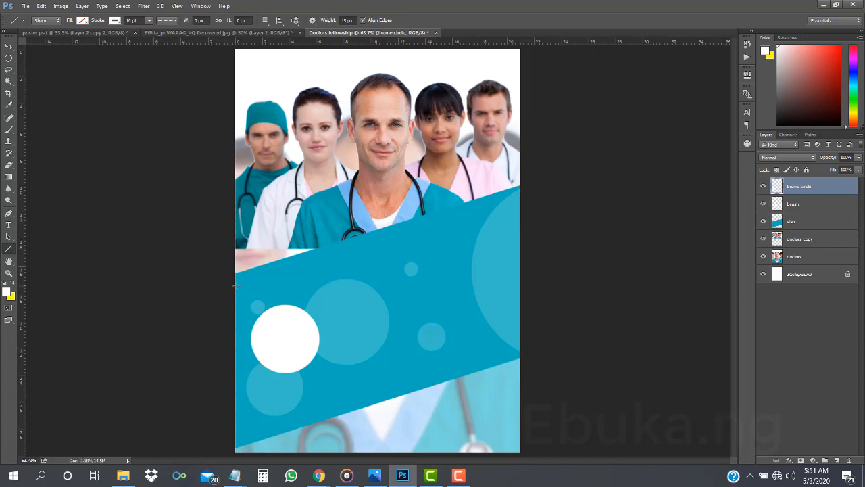
drag(236, 286, 533, 190)
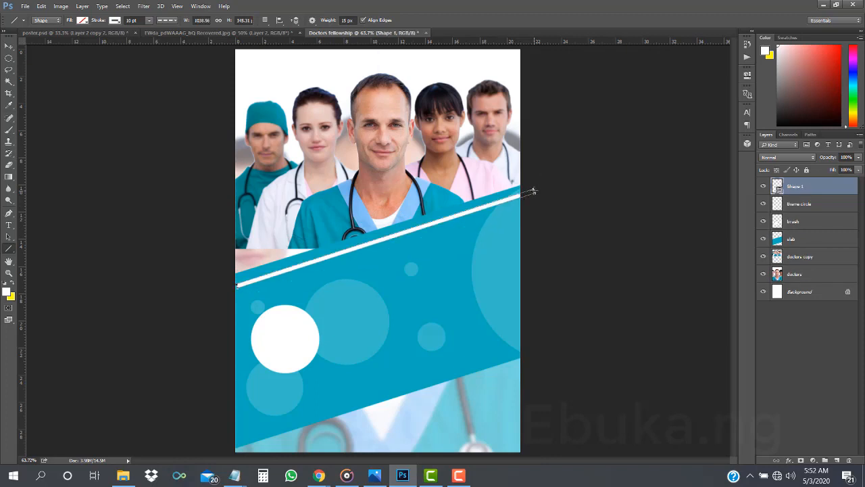
click(817, 203)
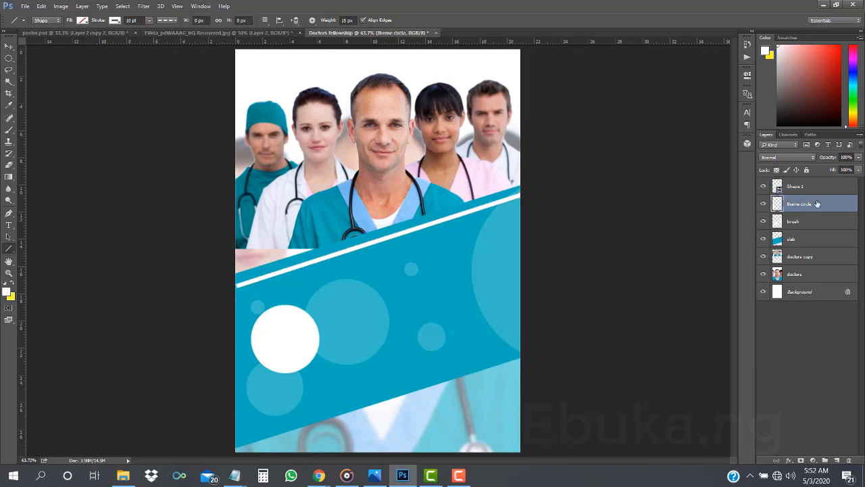
key(ctrl+z)
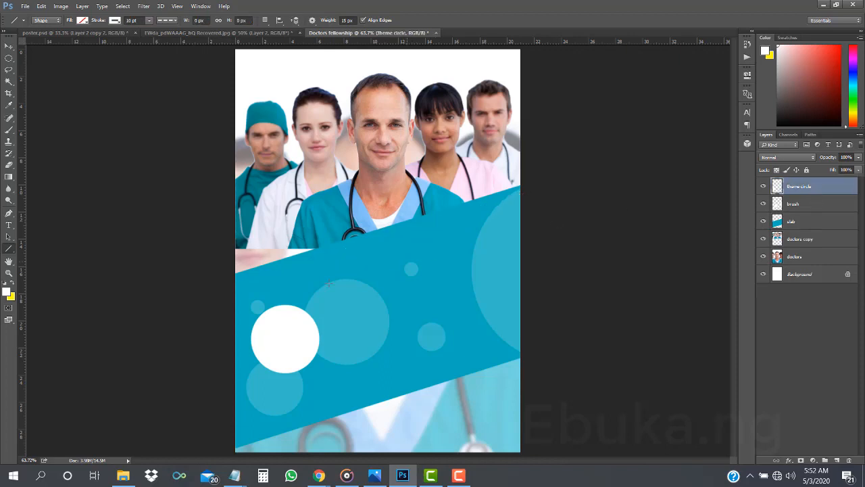
Step: Draw a dashed line about 1074 by 352 px along the slab's upper edge and duplicate its layer as "dotted line 2"
mouse_move(235, 284)
mouse_down()
mouse_move(525, 203)
mouse_move(541, 186)
mouse_up()
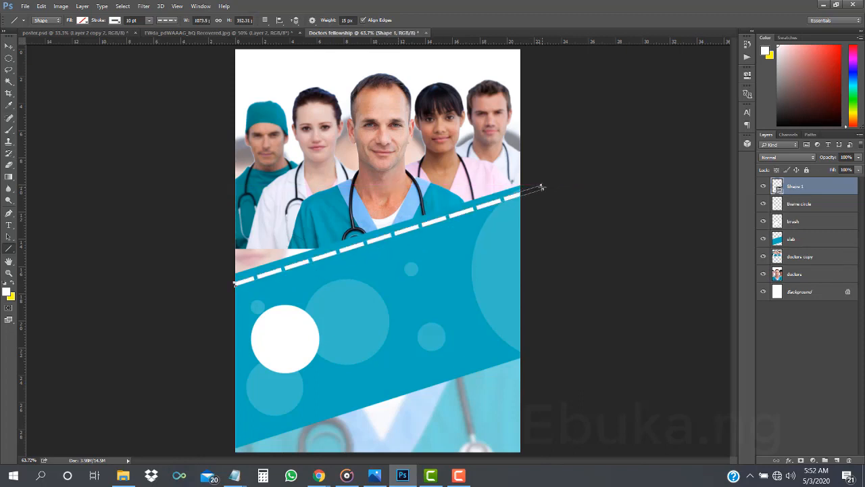
right_click(814, 185)
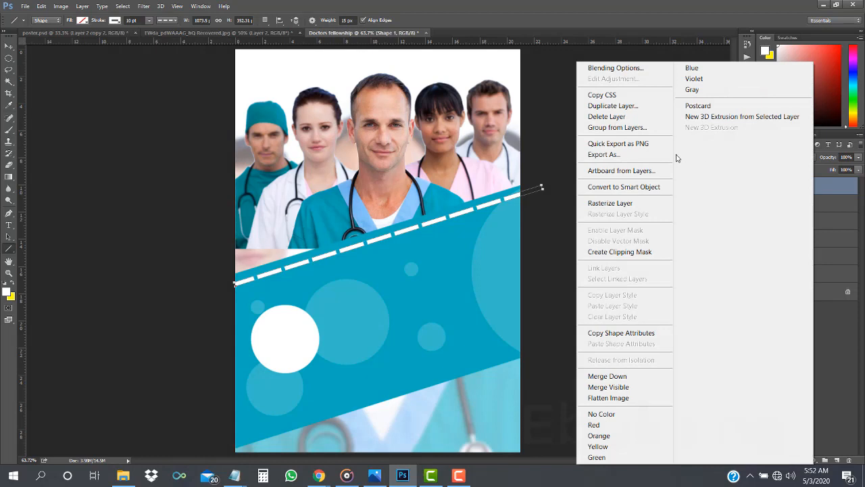
click(620, 107)
key(BackSpace)
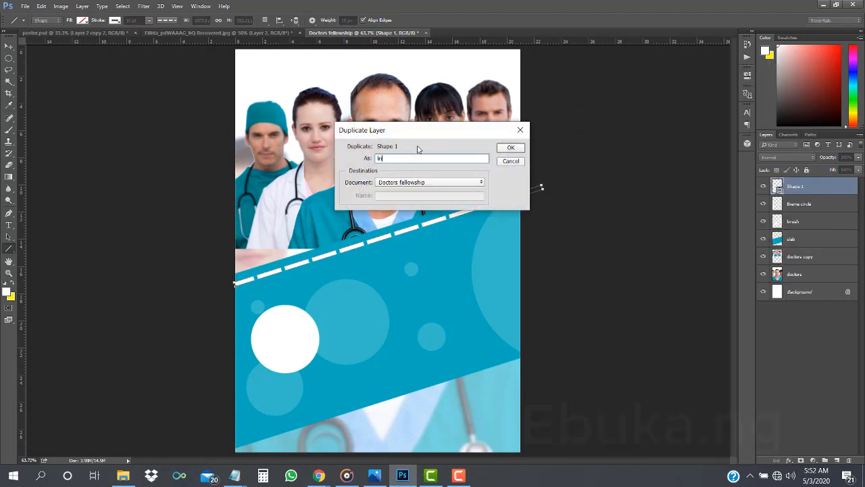
text(dotted line 2)
key(Return)
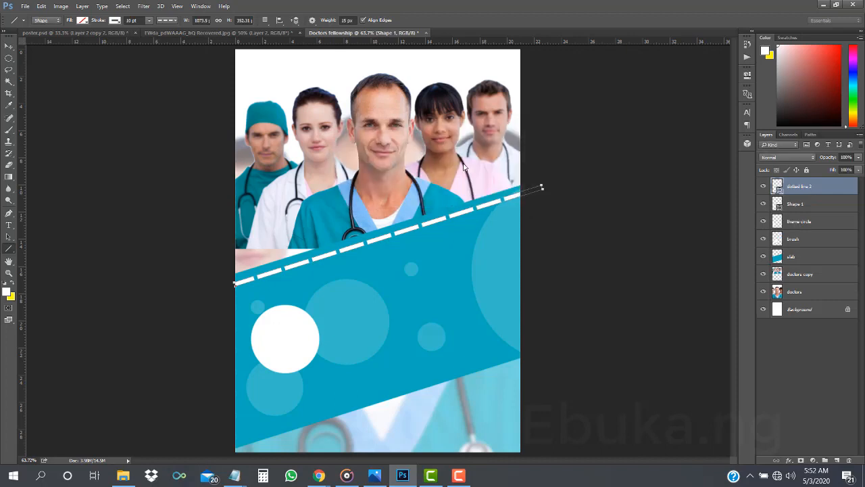
Step: Rename the original dashed line's layer as "dotted line 1"
double_click(795, 204)
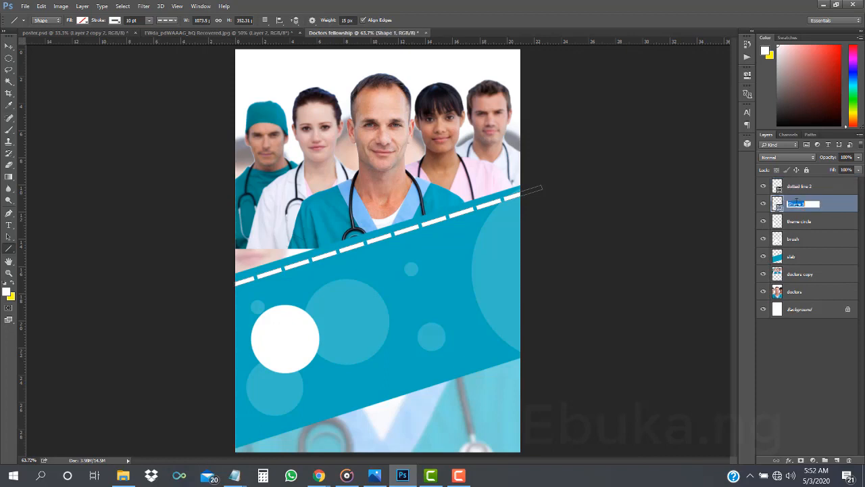
text(dotted line 1)
click(822, 224)
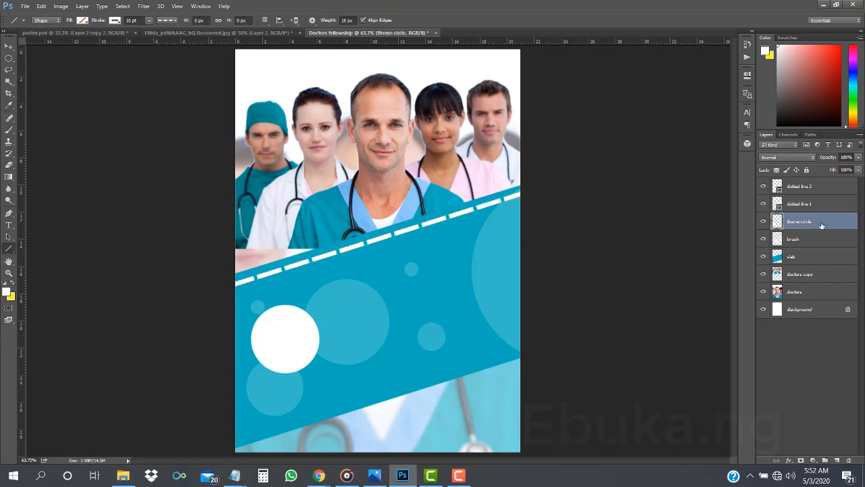
Step: Move the dotted line 2 layer down so it runs just inside the blue slab's lower edge
click(808, 203)
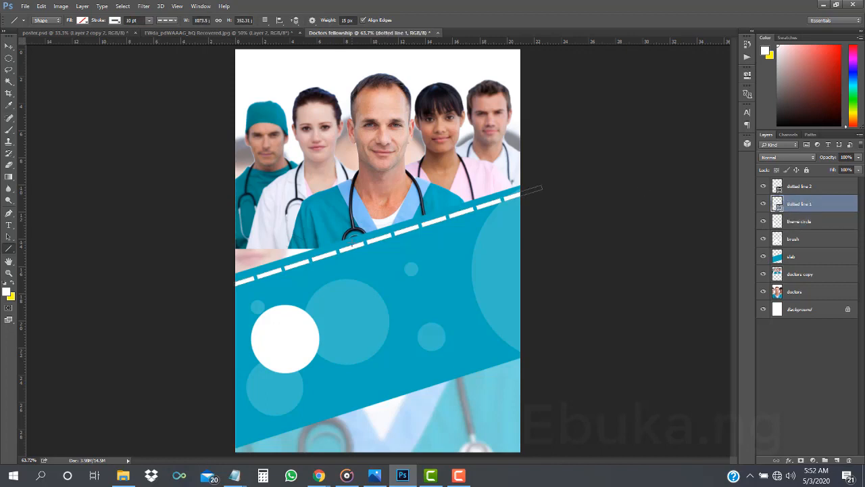
key(v)
click(798, 186)
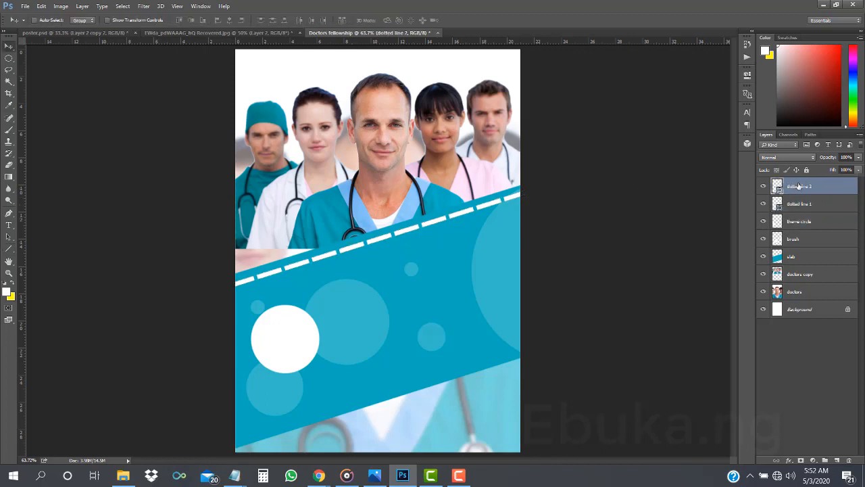
drag(421, 229, 456, 380)
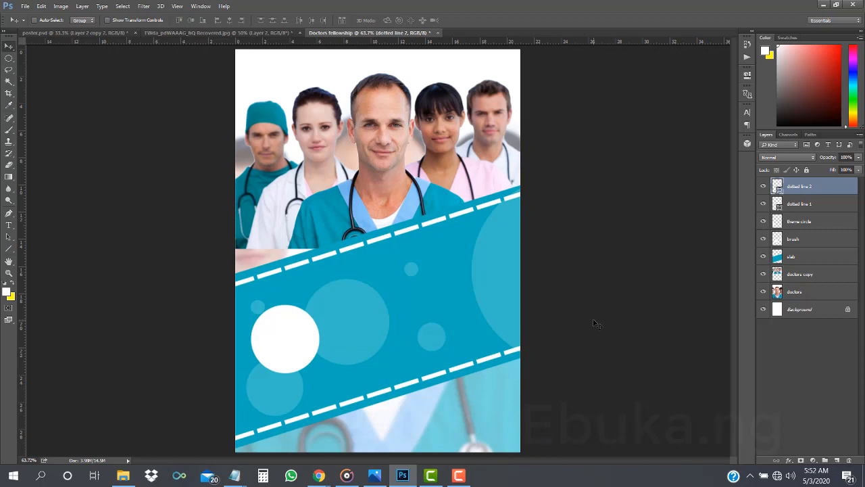
Step: Examine the dashed text layers bordering the slab in the reference document poster.psd and return to the Doctors fellowship document
click(86, 34)
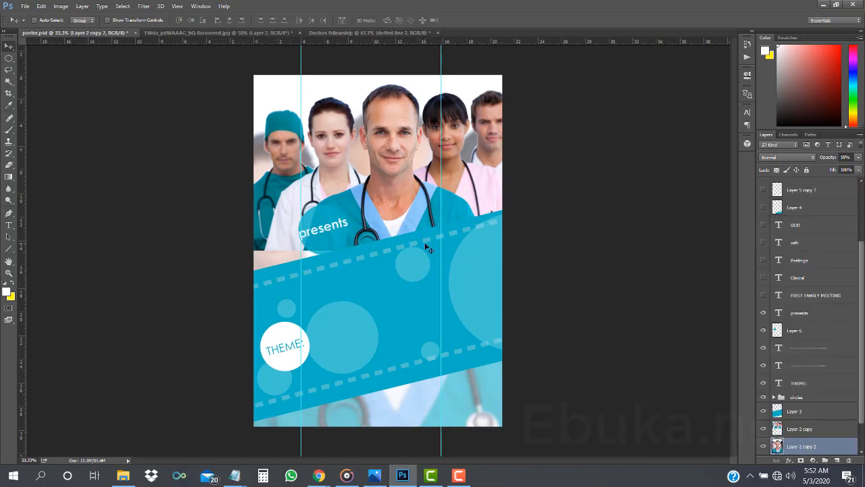
click(372, 33)
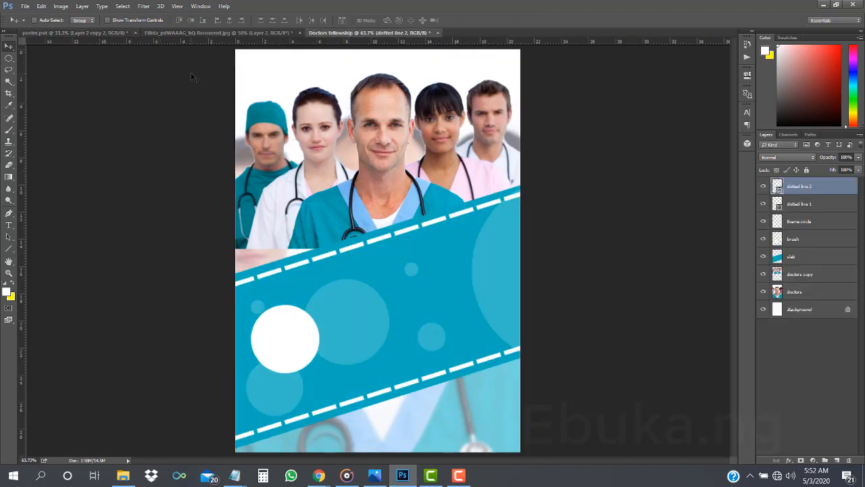
click(75, 33)
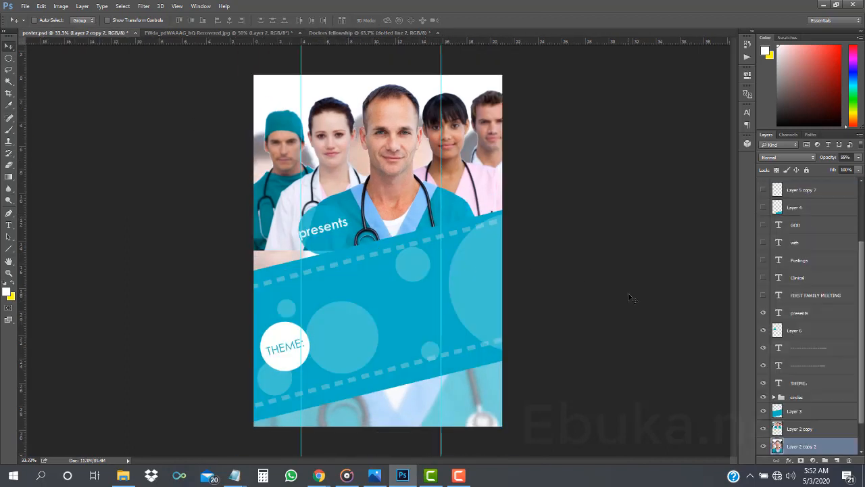
drag(861, 372, 862, 419)
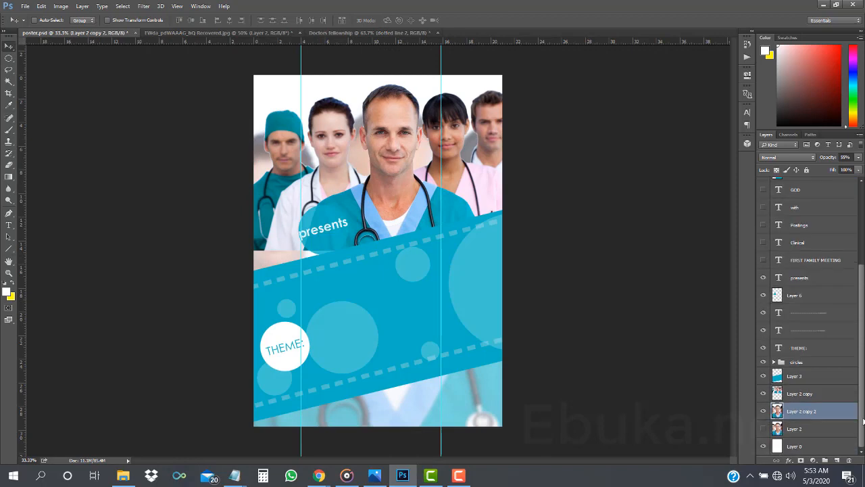
click(779, 315)
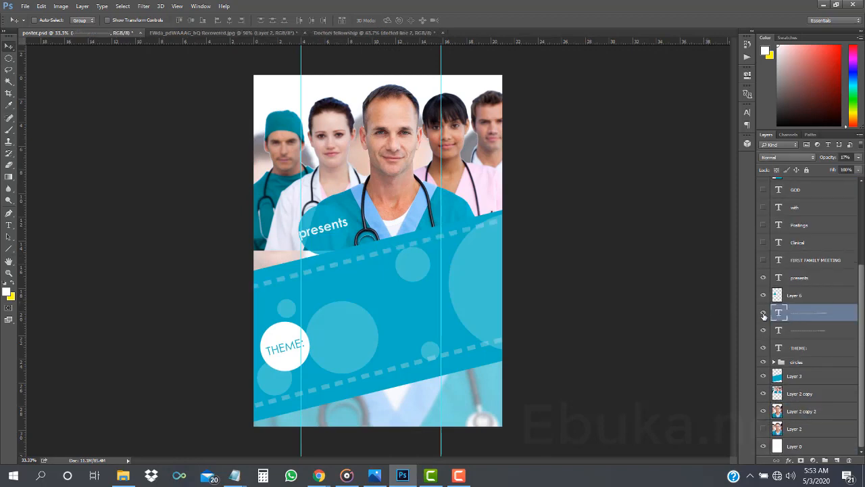
click(763, 330)
click(373, 33)
key(t)
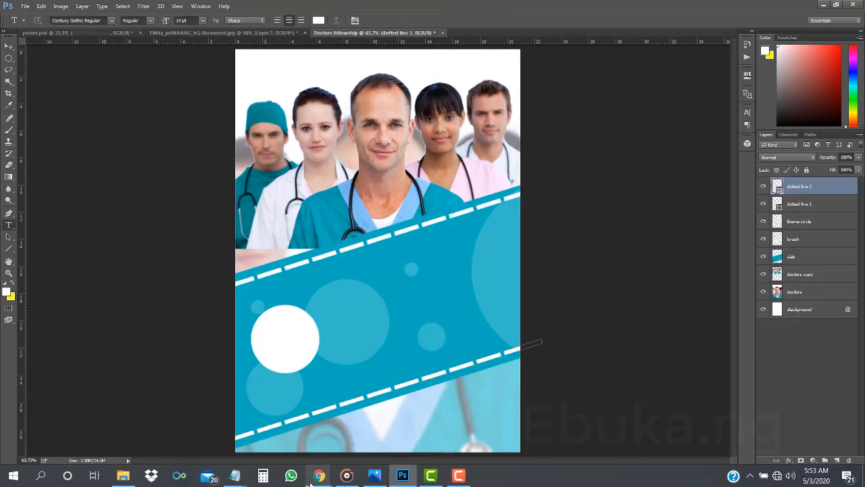
click(343, 277)
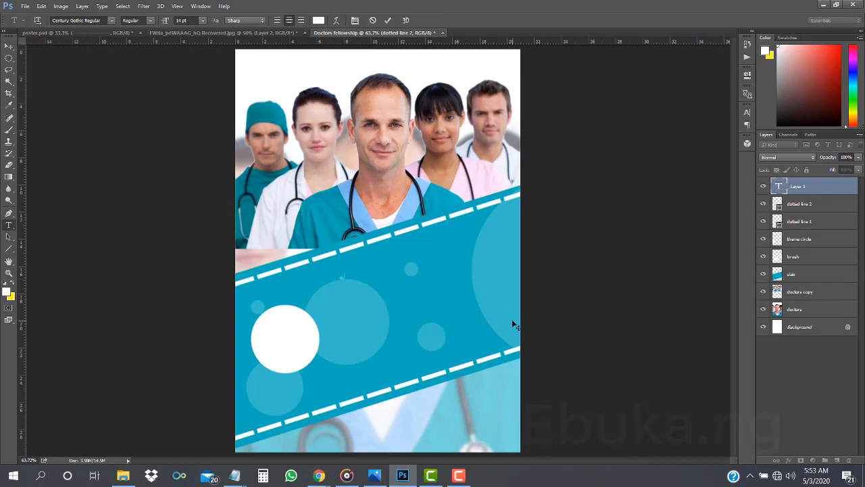
text(--------------------------------------------)
key(Escape)
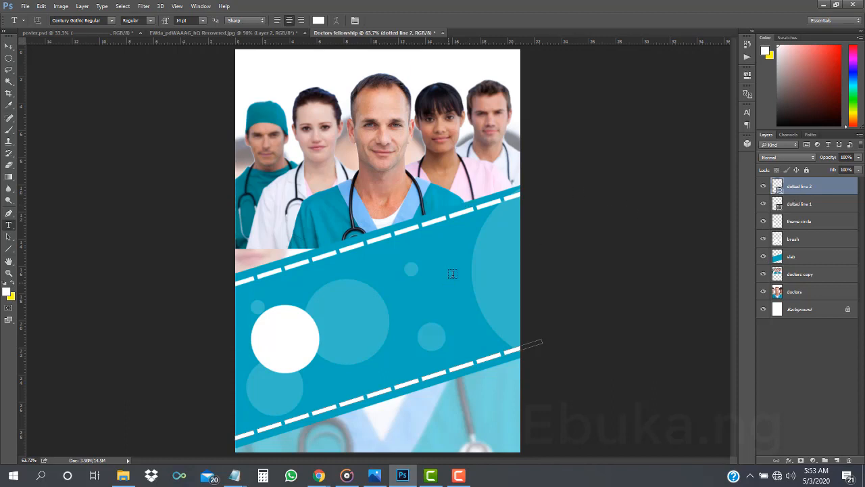
Step: Set the opacity of the dotted line 1 and dotted line 2 layers to 30%
click(8, 47)
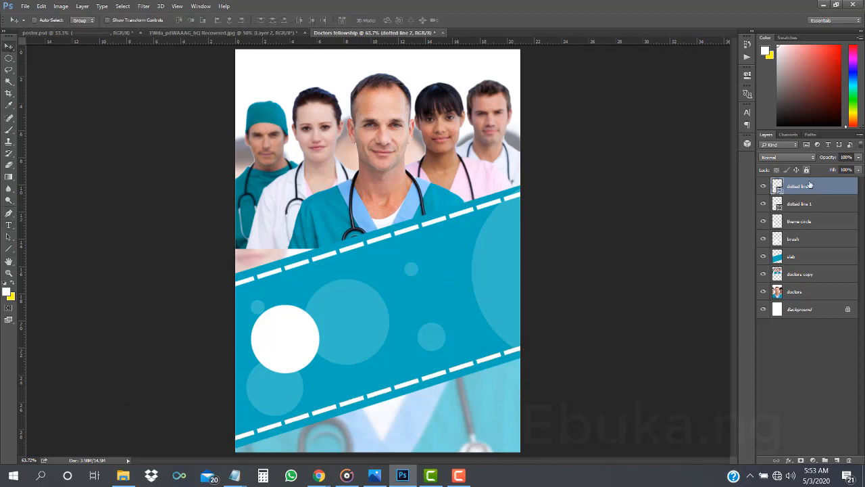
shift+click(810, 205)
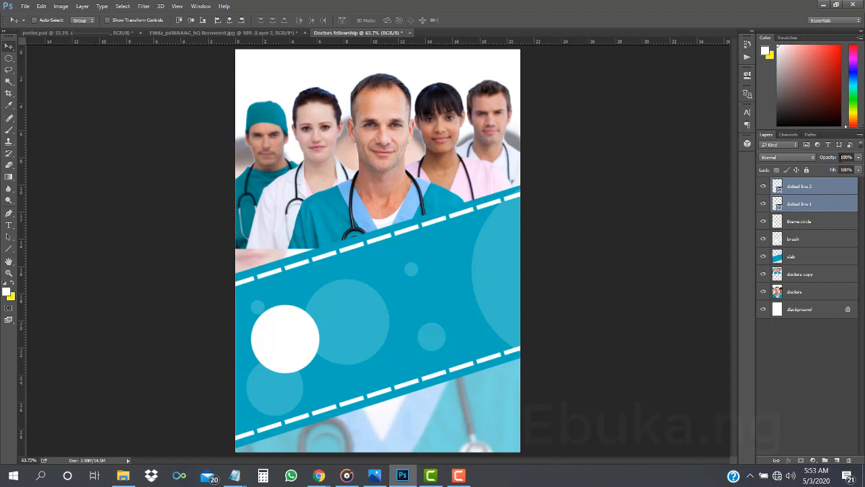
click(859, 157)
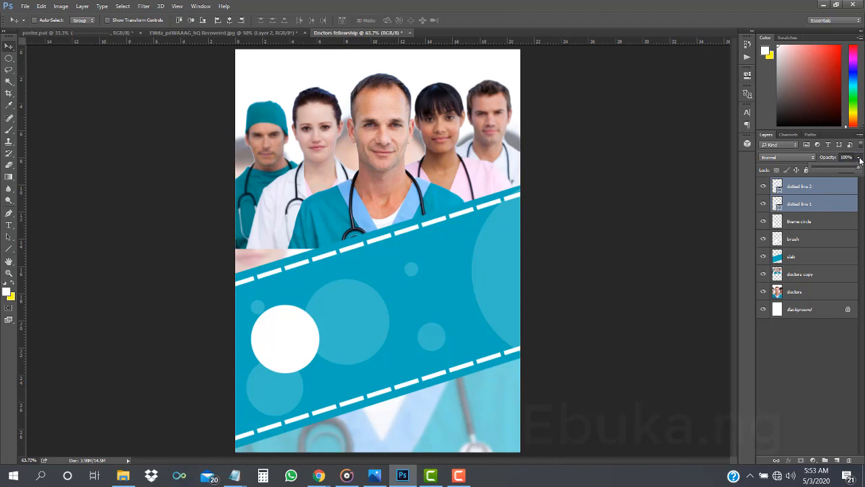
click(859, 158)
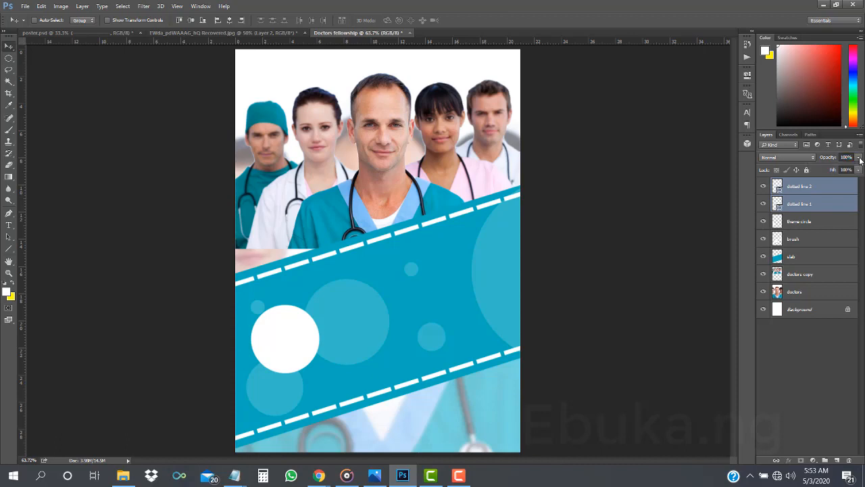
click(846, 156)
double_click(846, 157)
text(30)
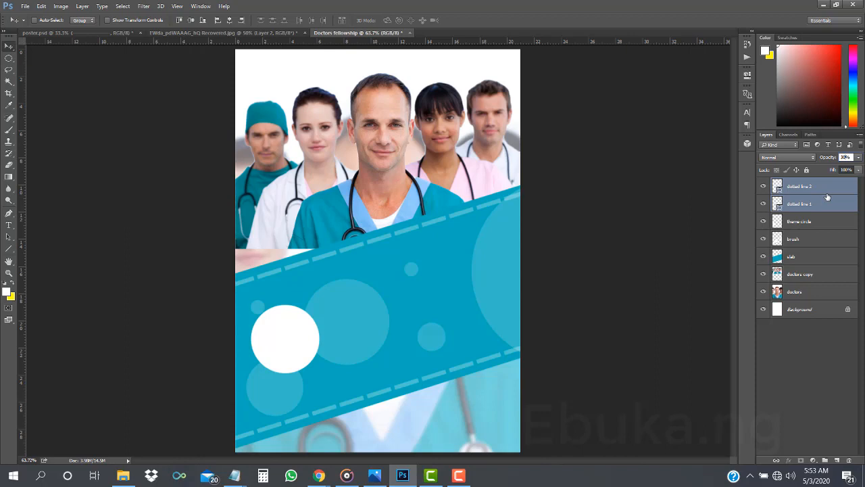
click(801, 238)
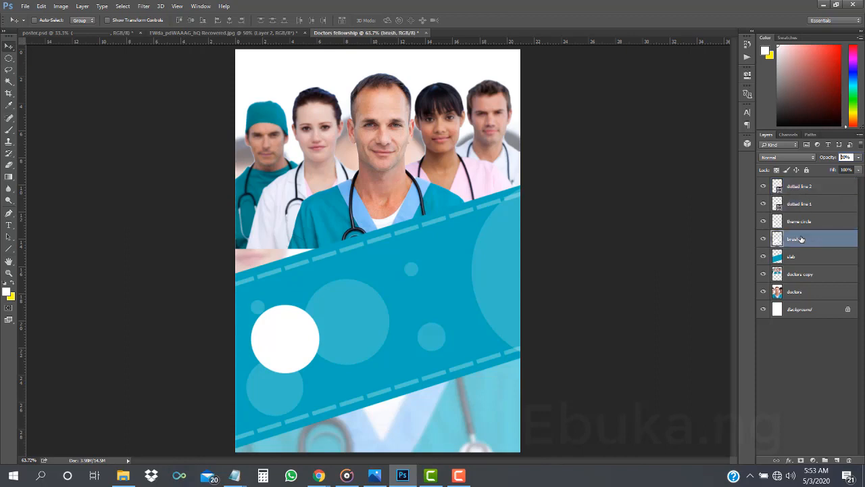
Step: Reduce the opacity of both dotted line layers to 20%
click(819, 194)
shift+click(815, 203)
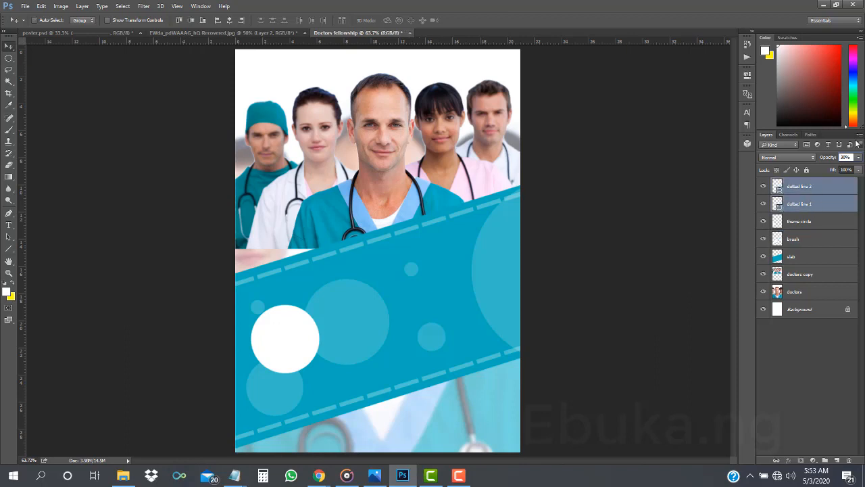
click(849, 157)
text(25)
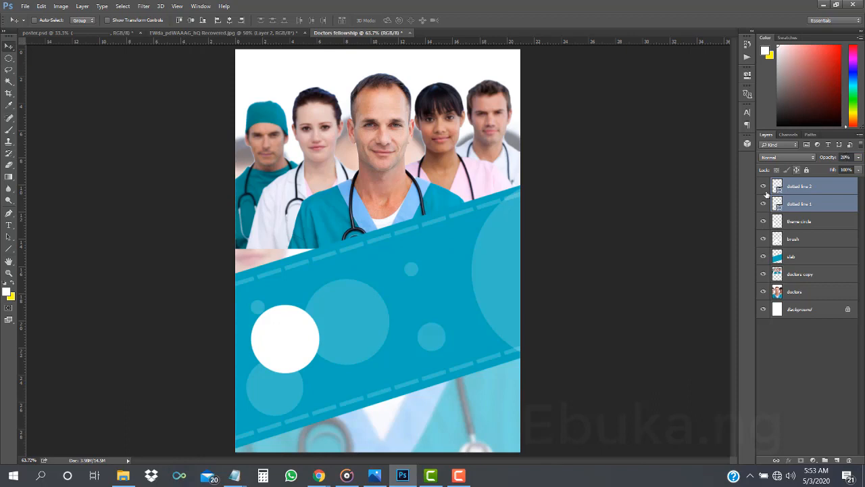
key(BackSpace)
text(0)
Step: Rotate the dotted line 2 layer very slightly counterclockwise to align it with the slab's lower edge
click(815, 191)
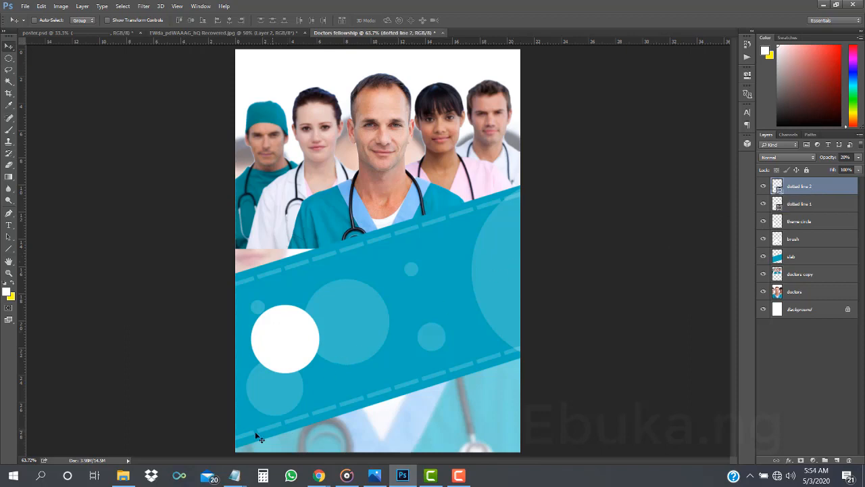
key(ctrl+t)
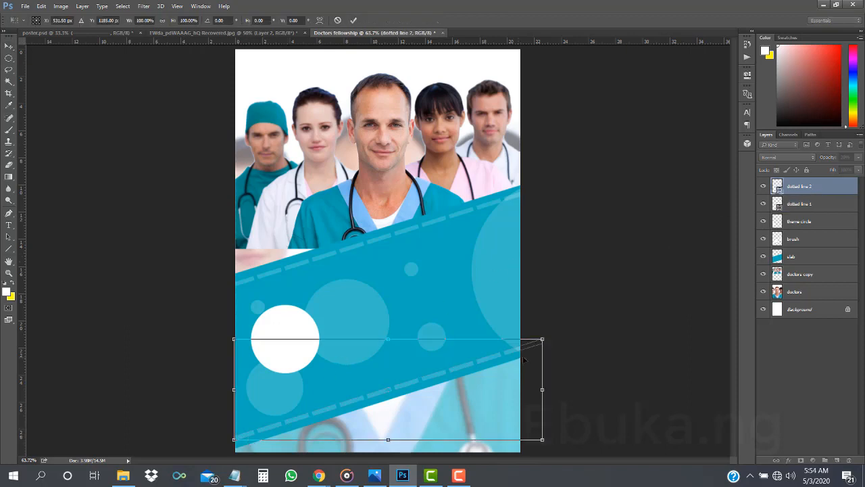
key(Escape)
key(ctrl+t)
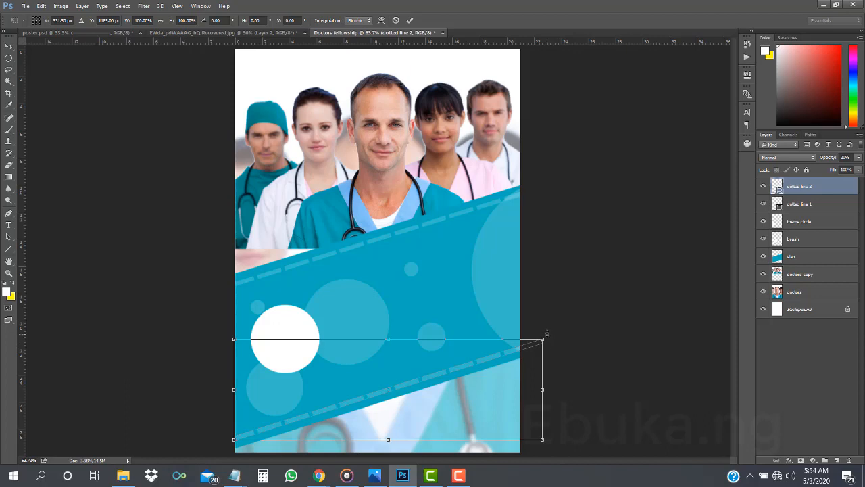
drag(551, 333, 550, 331)
key(Return)
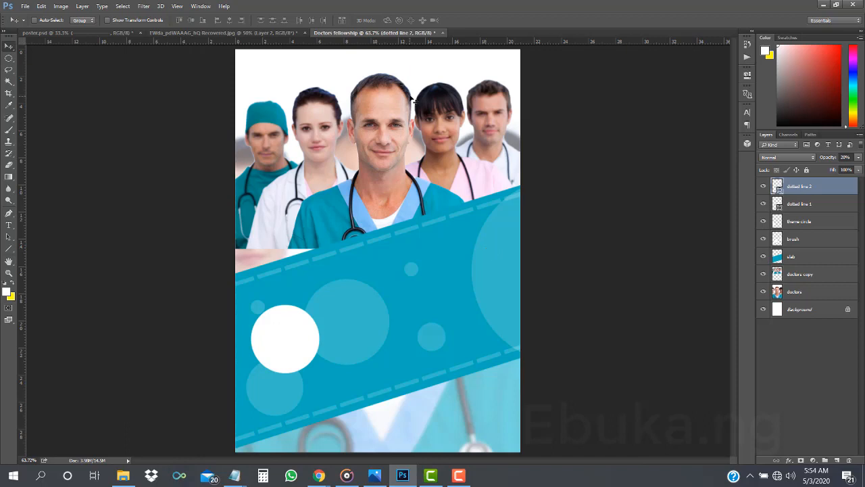
Step: Show the FIRST FAMILY MEETING, Clinical, Postings, with and GOD text layers in poster.psd
click(85, 35)
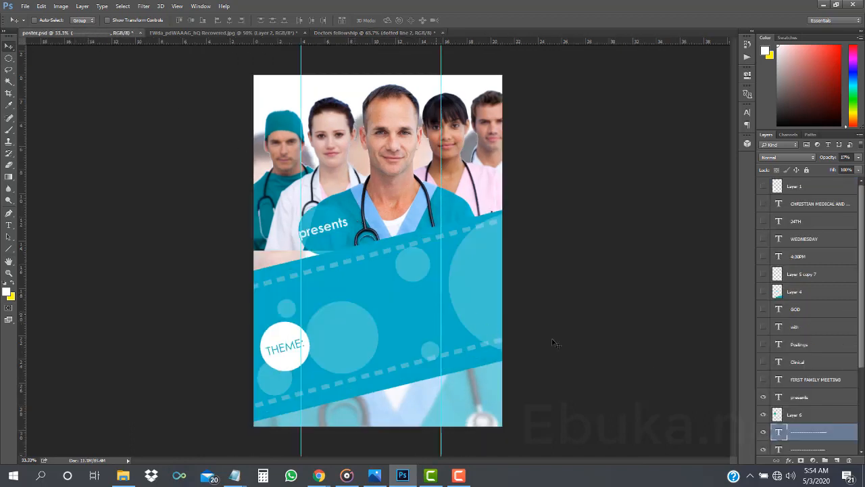
click(764, 380)
click(763, 361)
click(763, 344)
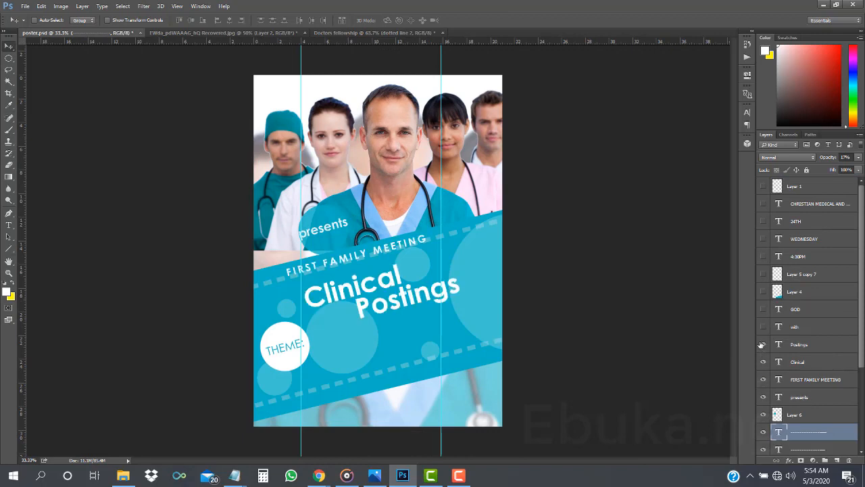
click(763, 327)
click(763, 309)
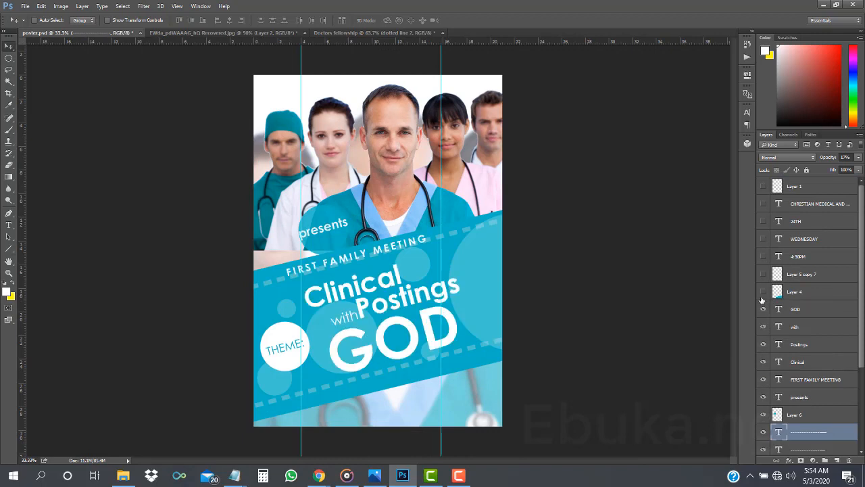
Step: Preview the Layer 4, Layer 5 copy 7, 4:30PM and WEDNESDAY layers of the reference poster and hide them again
click(763, 291)
click(763, 274)
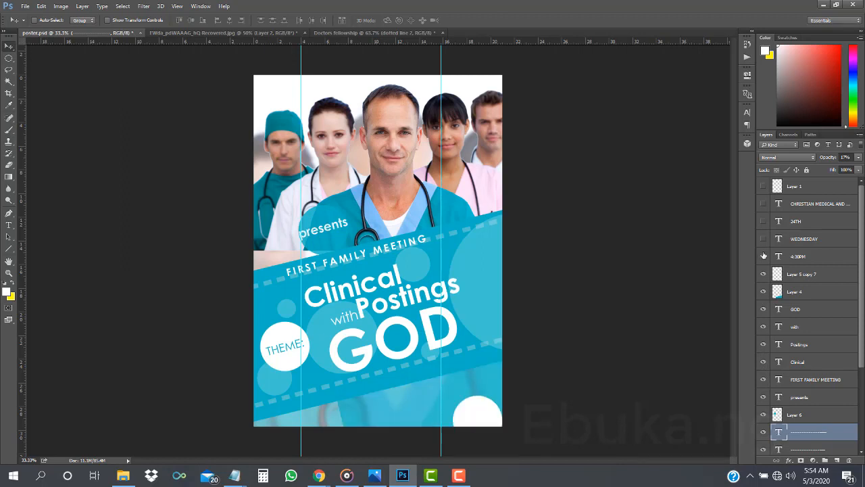
click(763, 239)
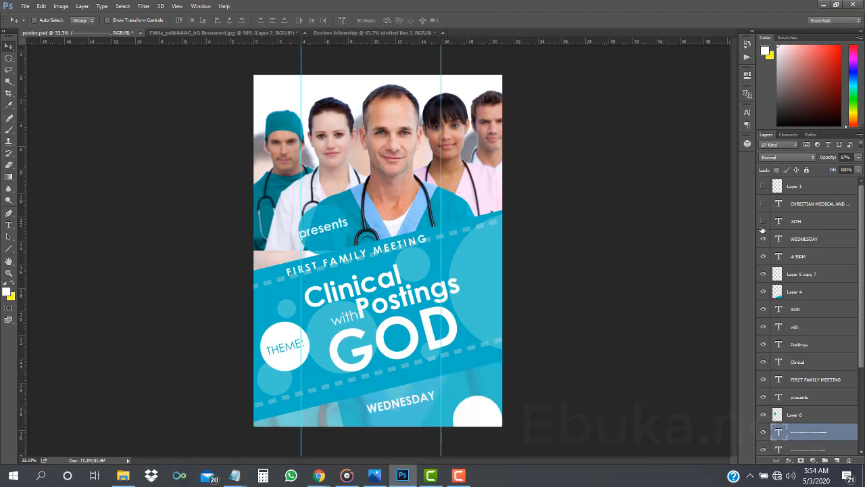
click(762, 291)
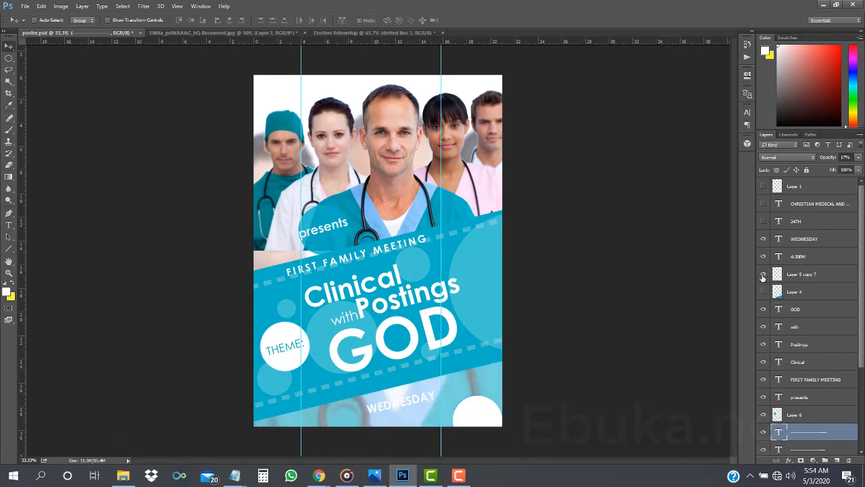
click(763, 241)
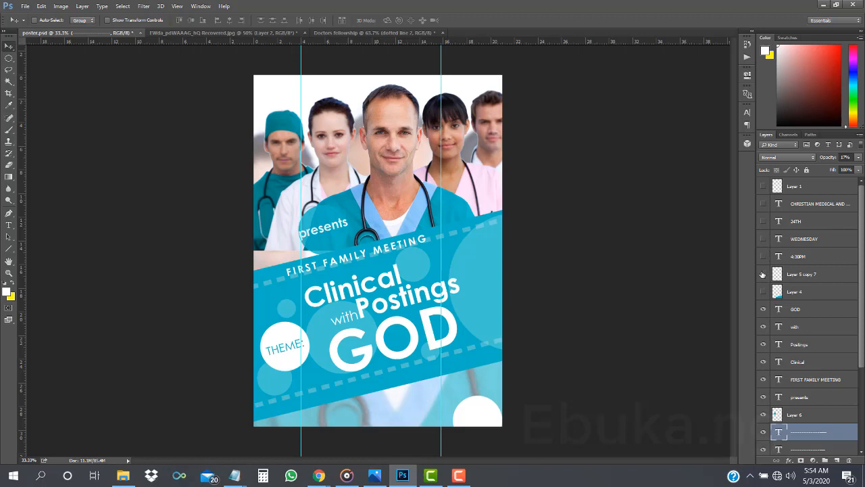
click(762, 274)
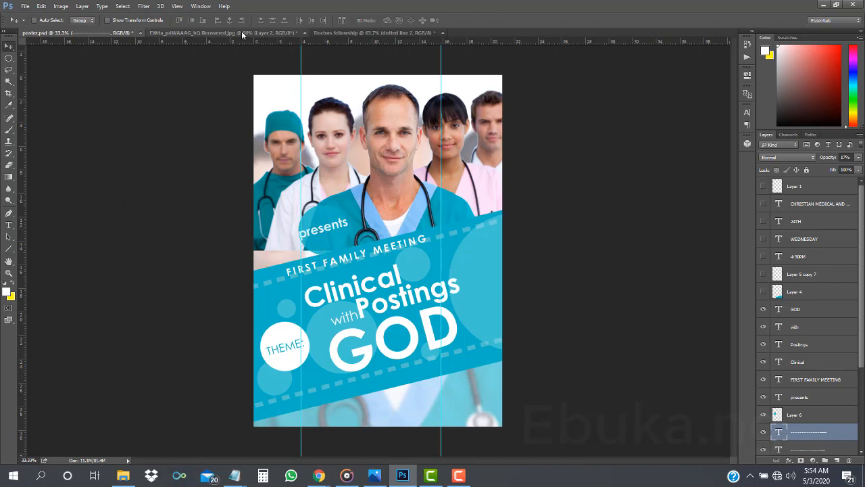
Step: Add a new layer named "presents circle" above dotted line 2 in the Doctors fellowship document
click(333, 34)
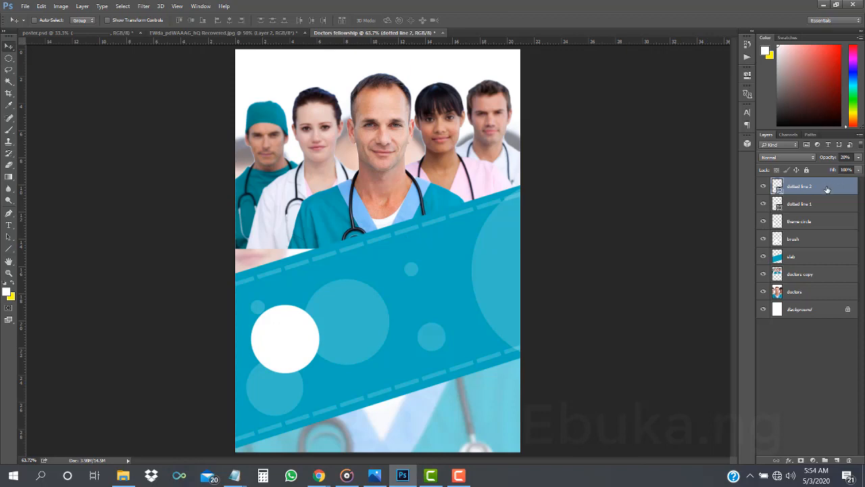
key(ctrl+shift+n)
key(Return)
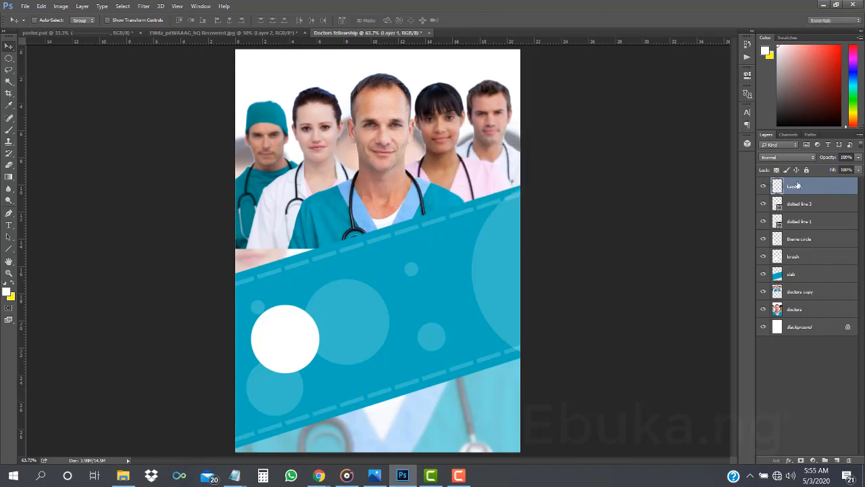
double_click(799, 184)
text(cir)
text(press)
text(nts circle)
key(Return)
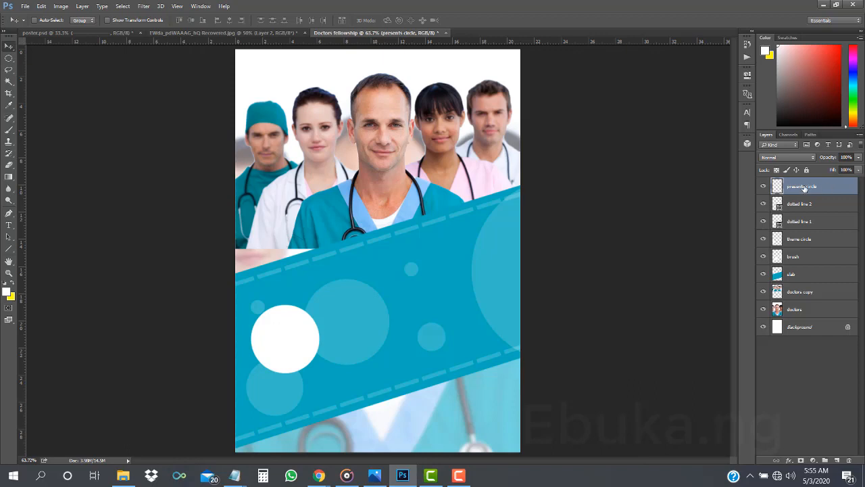
Step: Draw a circular selection over the woman doctor's stethoscope and fill it with the slab's blue on the presents circle layer, clearing the selection
click(9, 58)
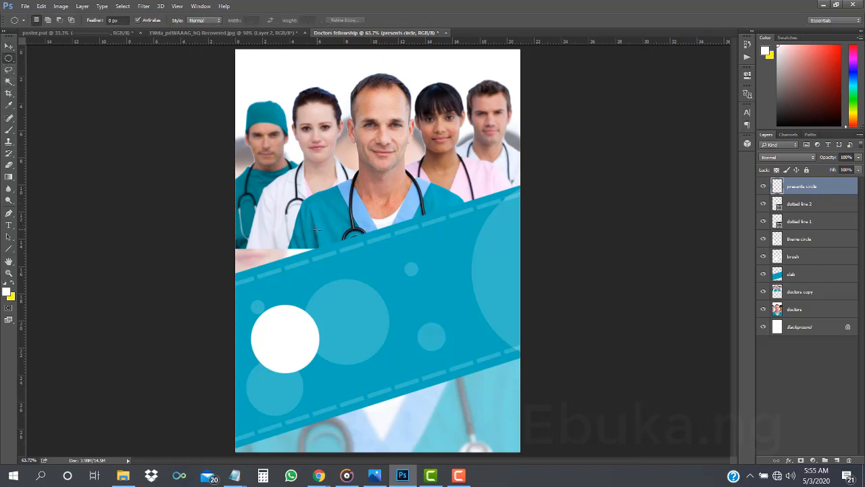
drag(312, 220, 342, 256)
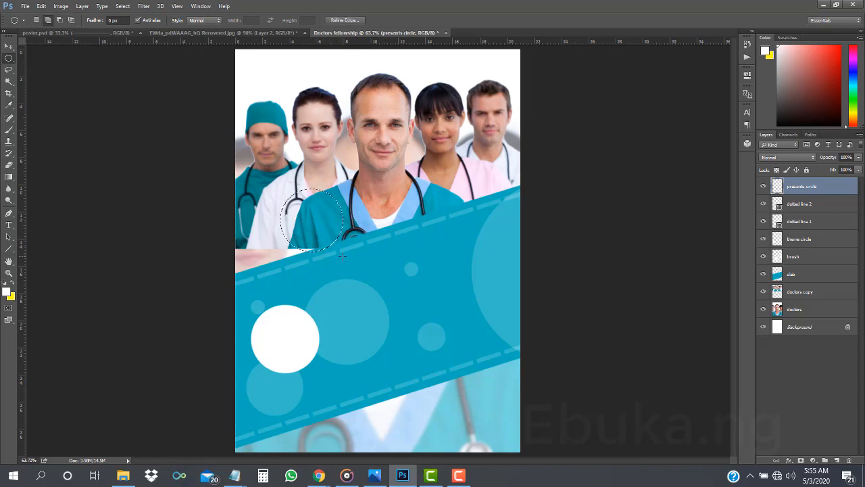
key(shift)
key(shift+F5)
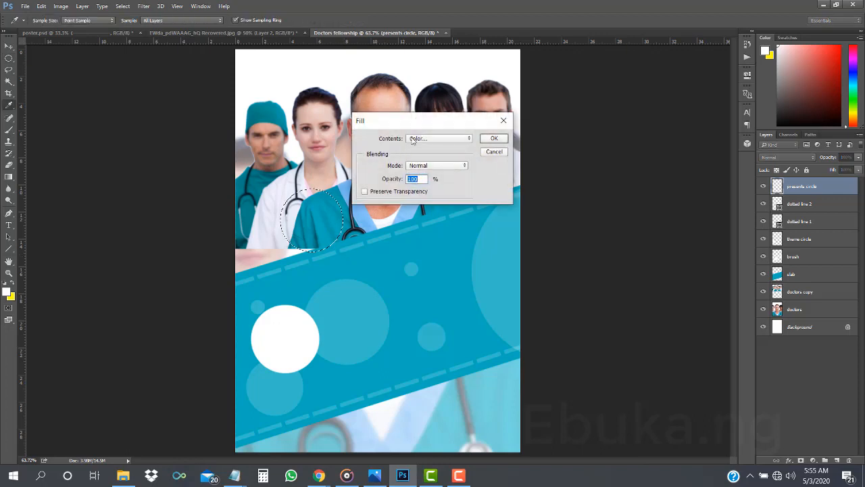
click(417, 138)
click(417, 139)
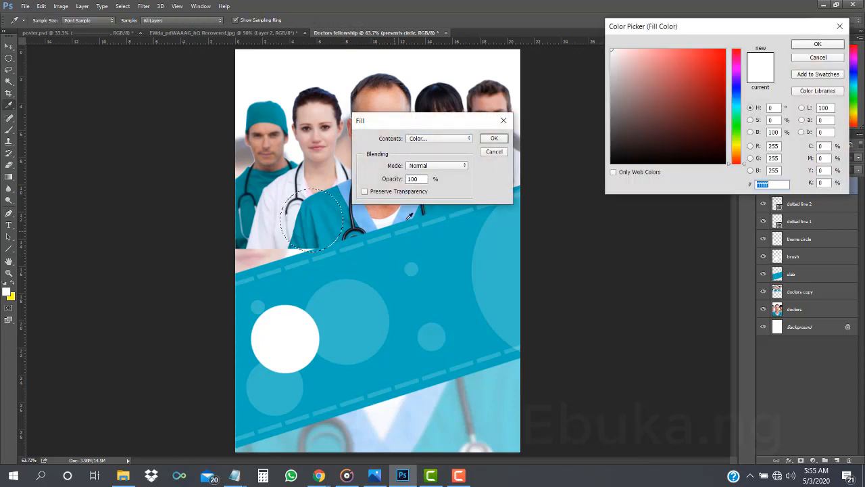
click(380, 262)
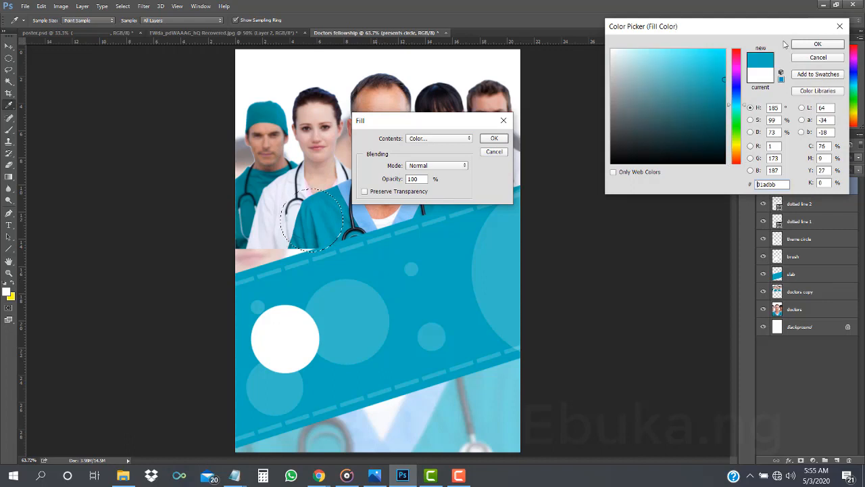
click(816, 44)
click(492, 138)
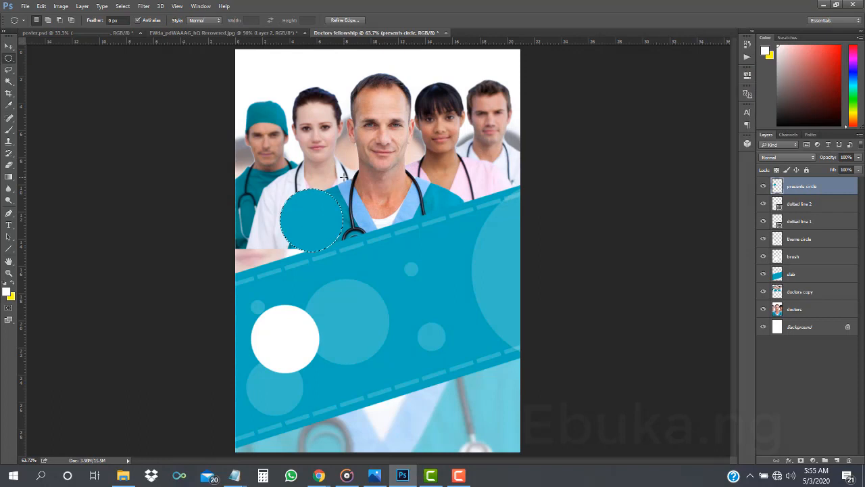
key(ctrl+d)
Step: Nudge the presents circle slightly and set its layer opacity to 30%
key(v)
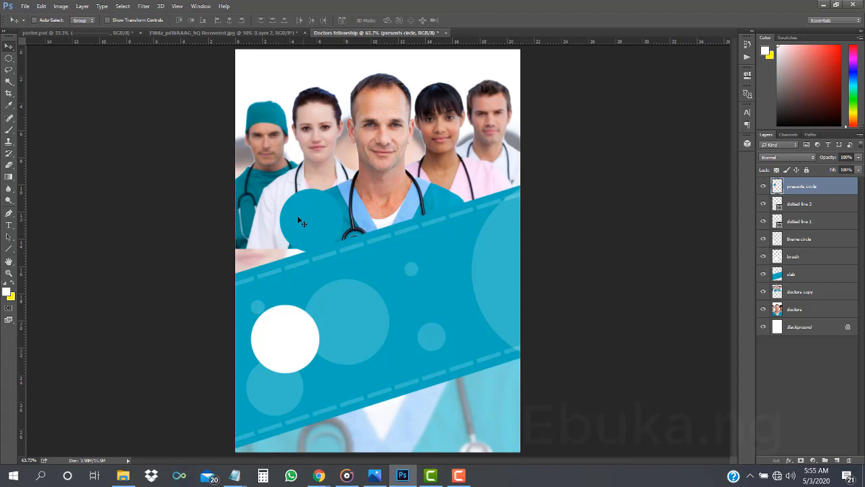
mouse_move(311, 222)
mouse_down()
mouse_move(318, 231)
mouse_move(313, 225)
mouse_up()
click(847, 157)
text(30)
key(Return)
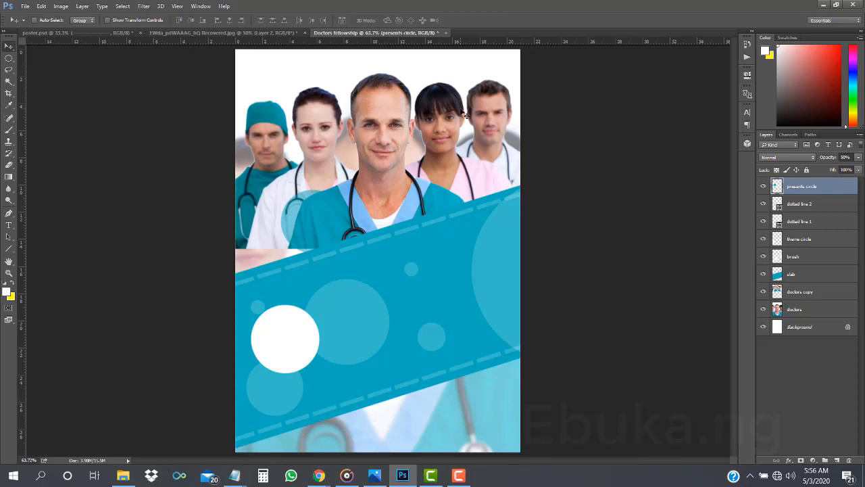
Step: Check the reference in poster.psd and add the text "THEME" on the slab in the Doctors fellowship document
click(118, 34)
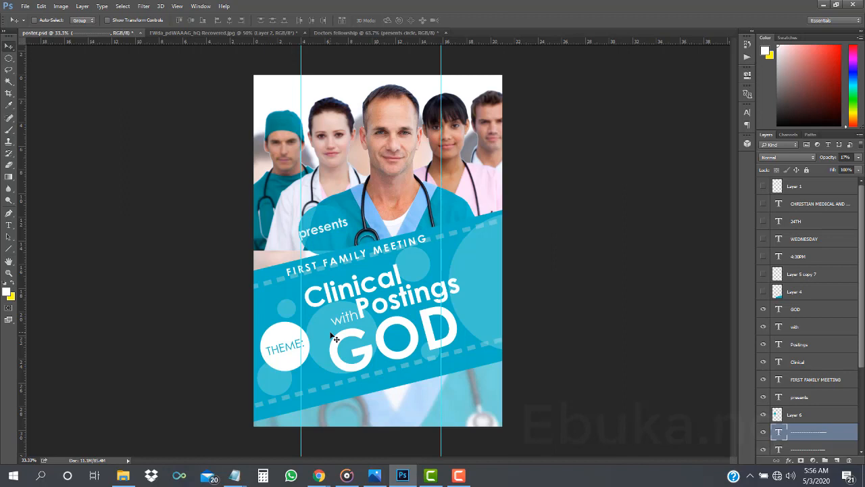
click(334, 33)
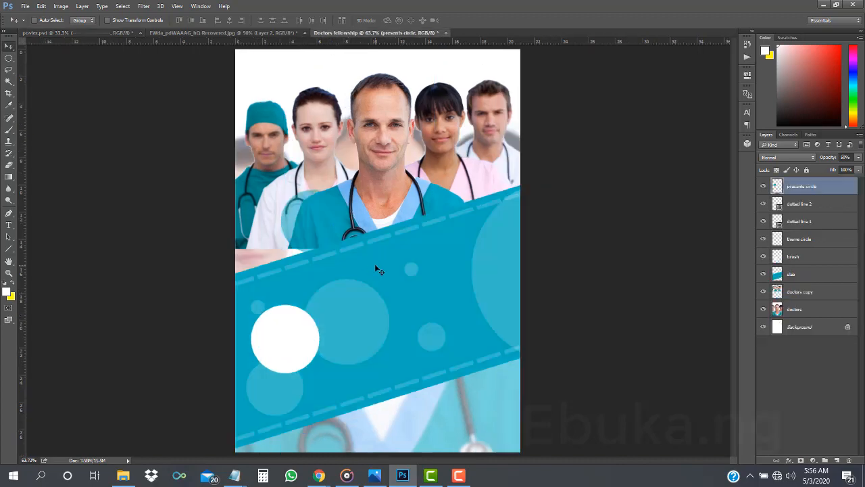
click(59, 33)
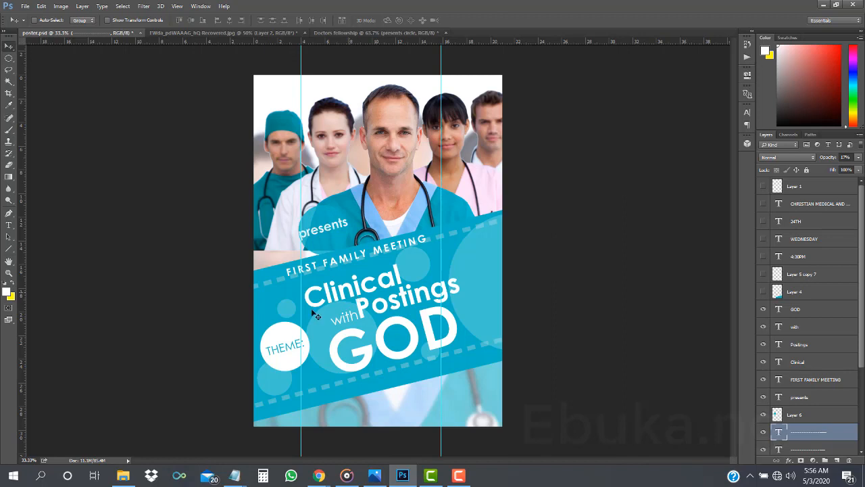
click(394, 33)
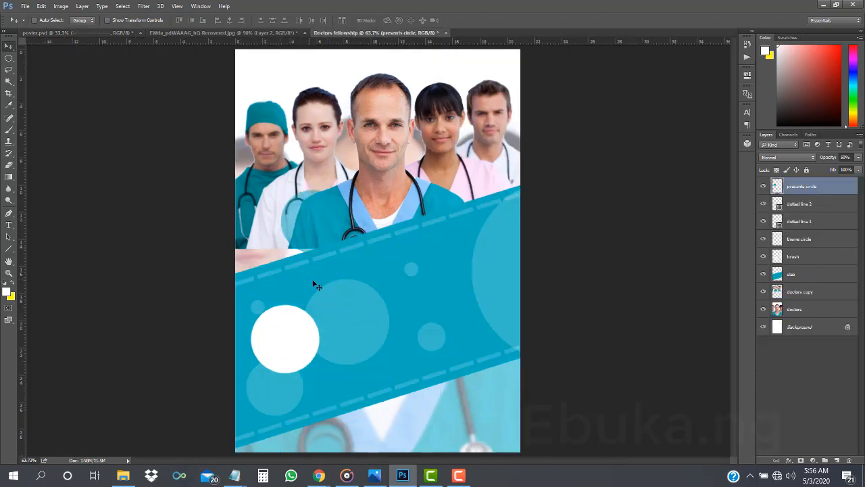
key(t)
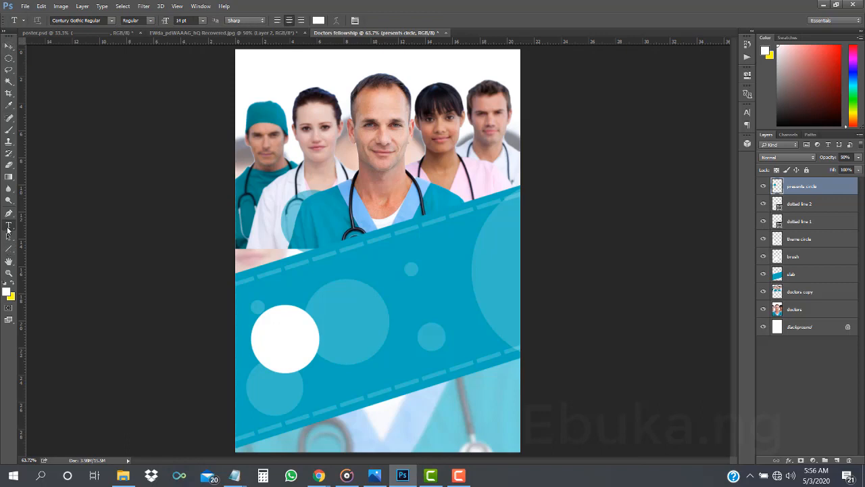
click(384, 288)
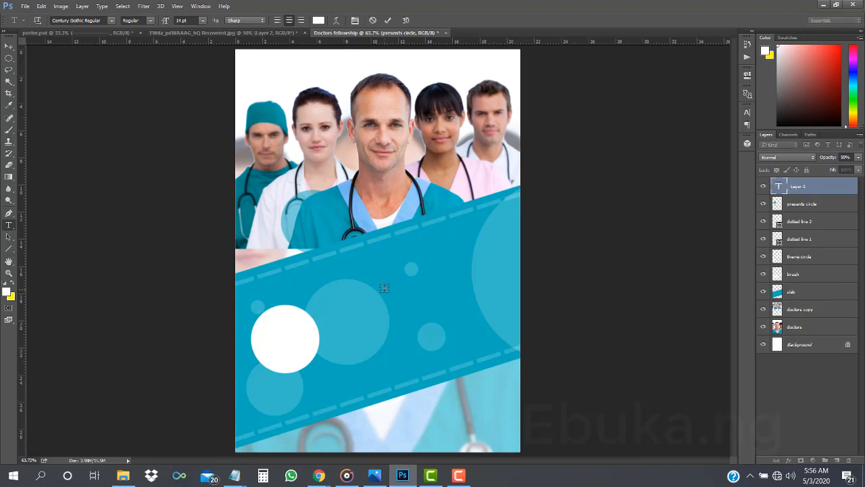
text(THEME)
click(812, 192)
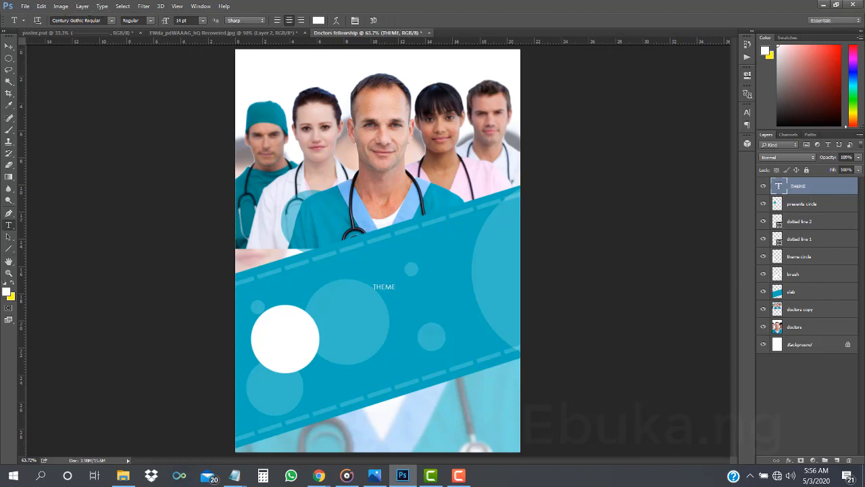
click(77, 20)
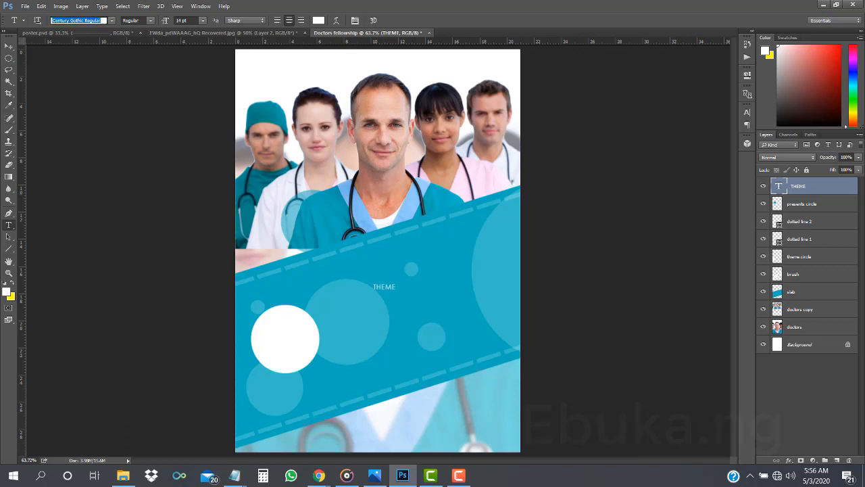
click(112, 20)
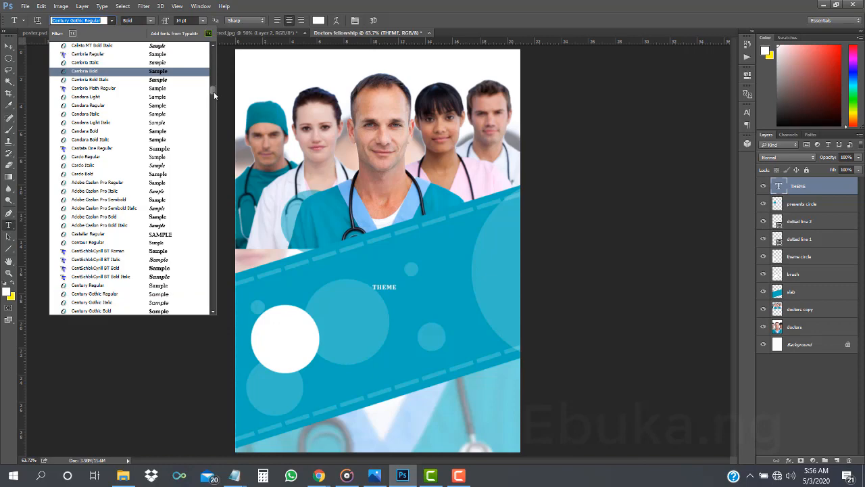
scroll(212, 89, up, 3)
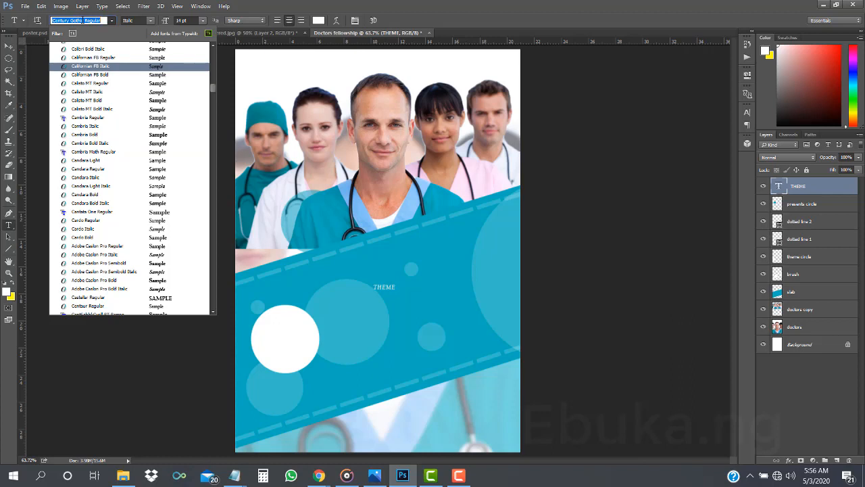
click(110, 22)
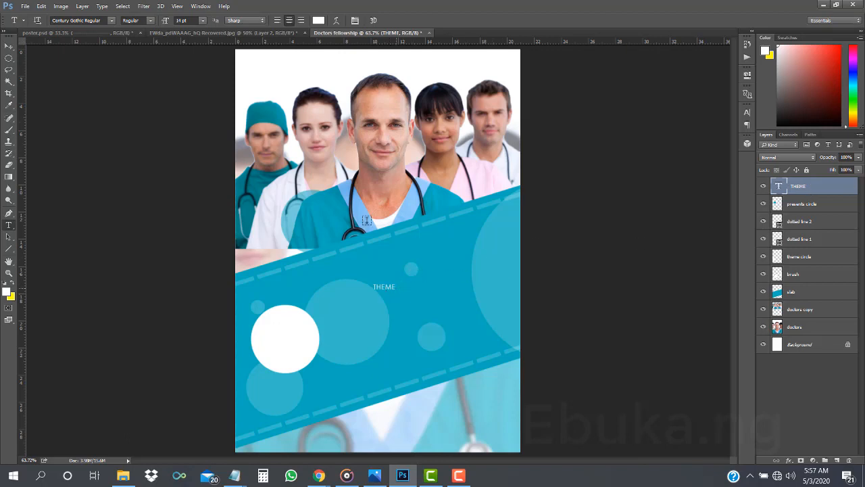
Step: Set the THEME text size to 30 pt and shift the text slightly on the slab
click(202, 21)
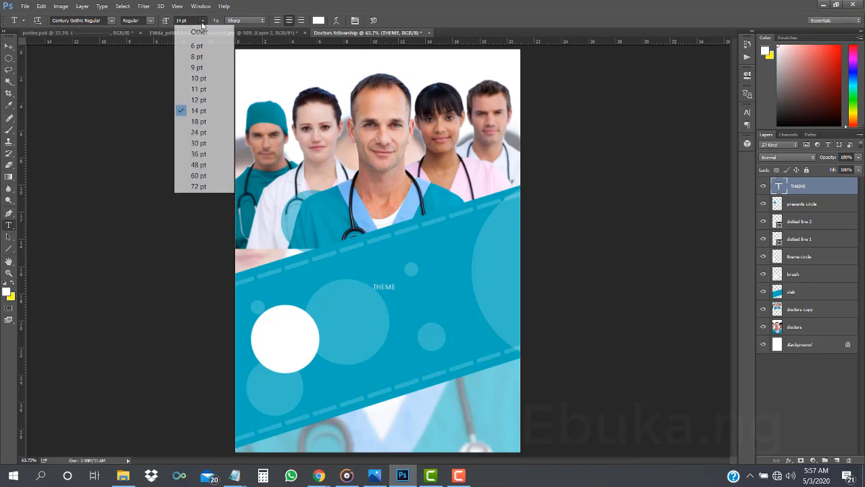
click(224, 156)
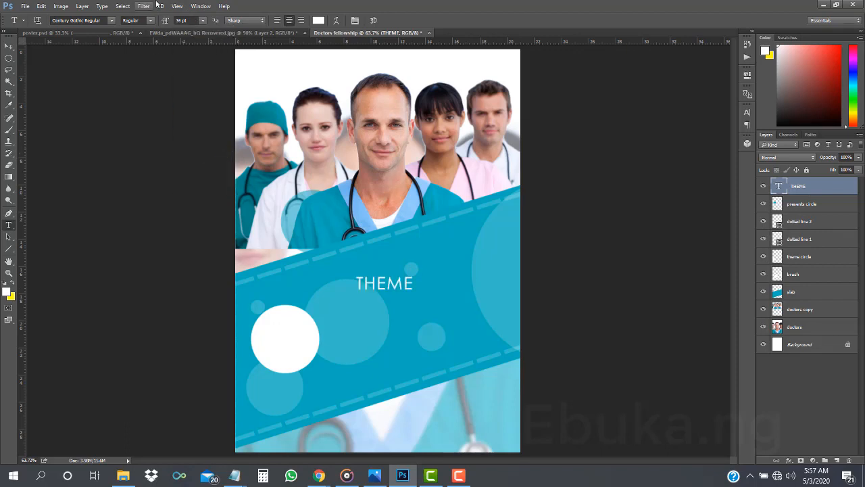
click(202, 20)
click(204, 143)
click(9, 46)
mouse_move(378, 288)
mouse_down()
mouse_move(350, 308)
mouse_move(302, 315)
mouse_move(282, 342)
mouse_move(363, 261)
mouse_move(378, 287)
mouse_up()
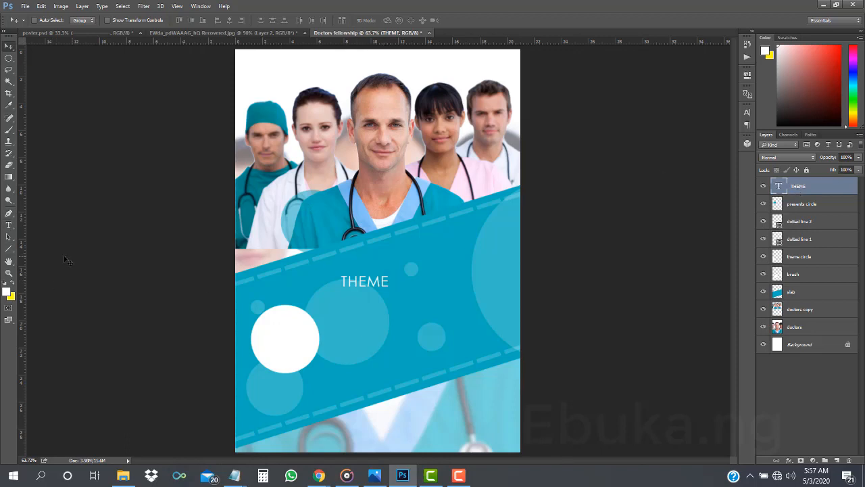
Step: Recolour the THEME text with the blue sampled from the slab and centre it inside the white circle
click(9, 225)
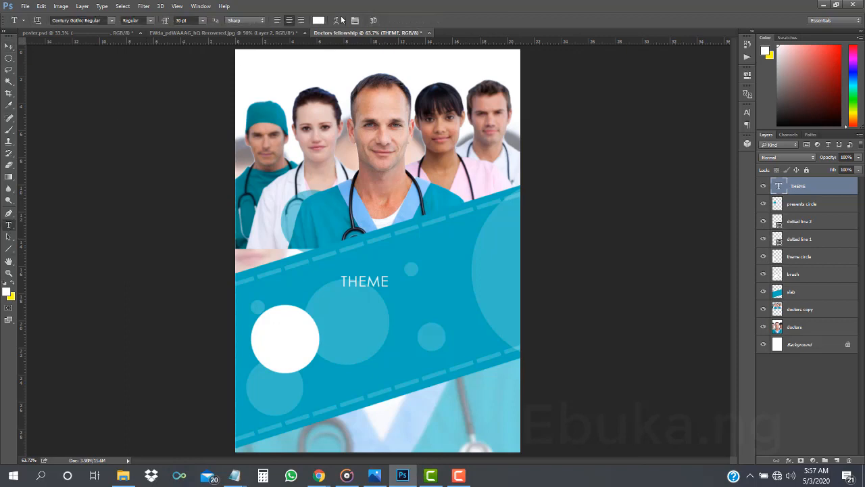
click(317, 21)
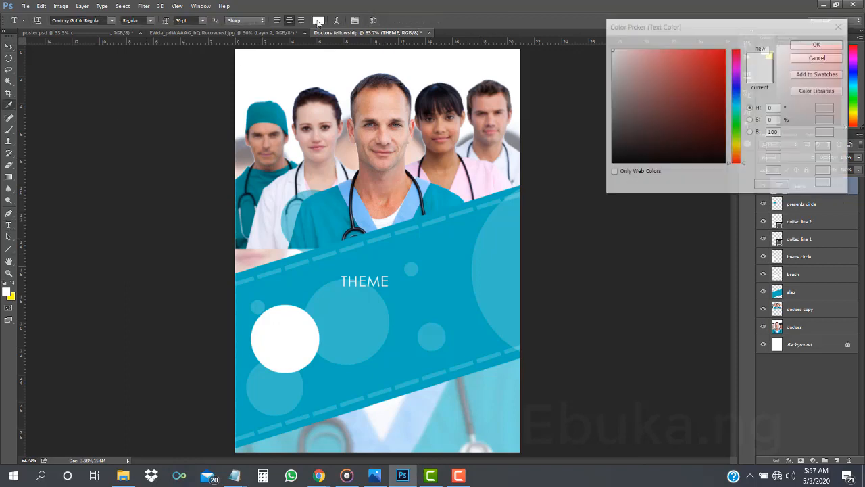
click(451, 266)
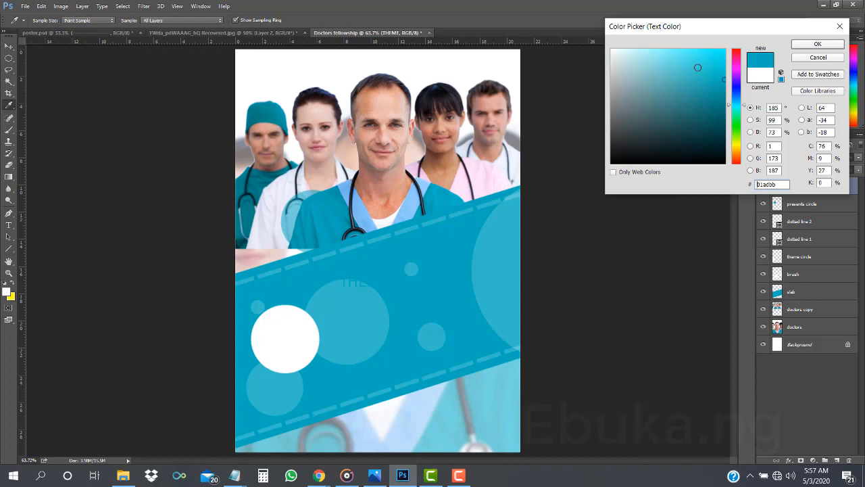
click(808, 45)
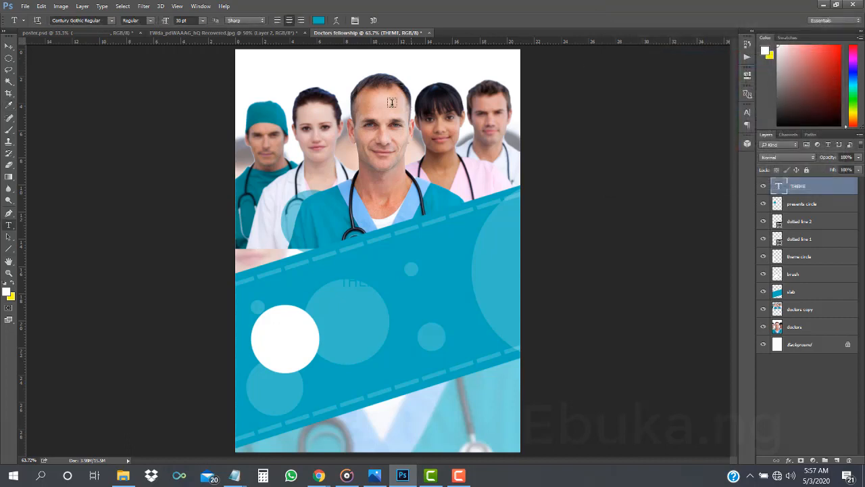
click(8, 47)
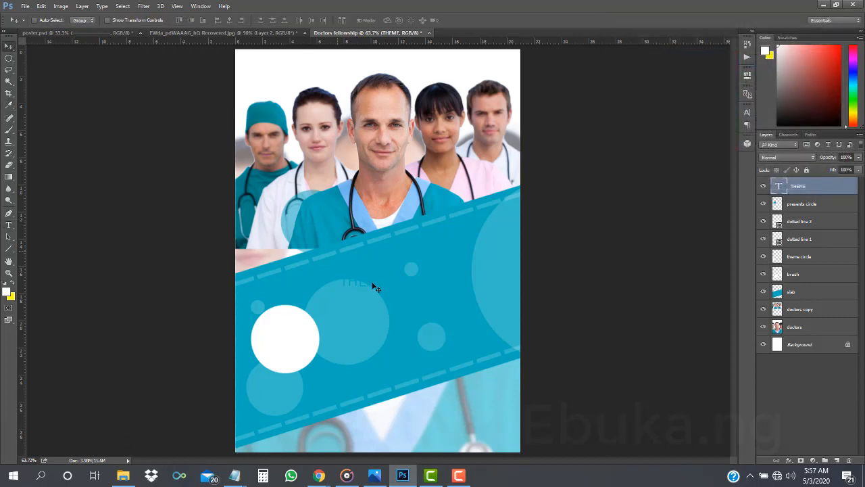
drag(331, 300, 287, 342)
drag(287, 343, 287, 343)
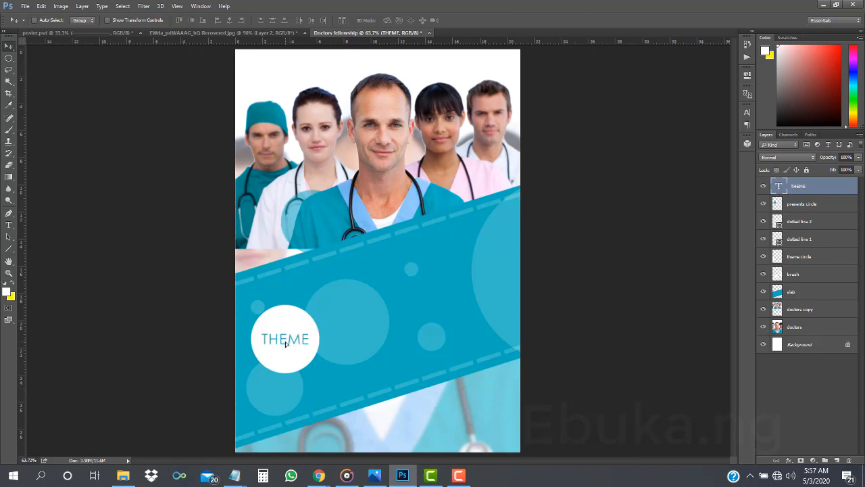
Step: Check the wording in poster.psd and add a "CLINICAL" text layer on the slab beside the THEME circle in Doctors fellowship
click(123, 33)
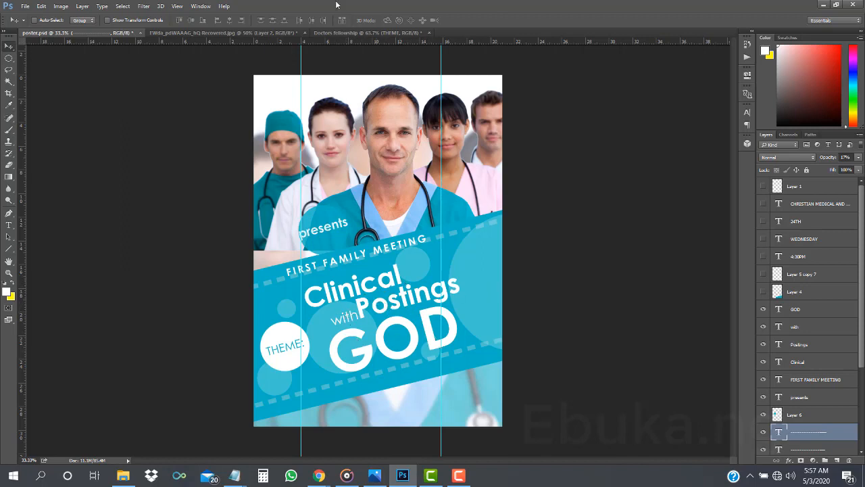
click(337, 33)
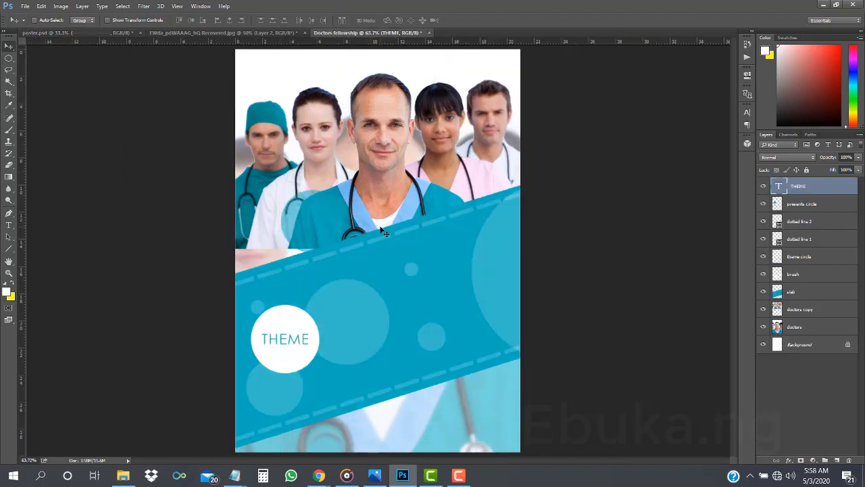
click(11, 226)
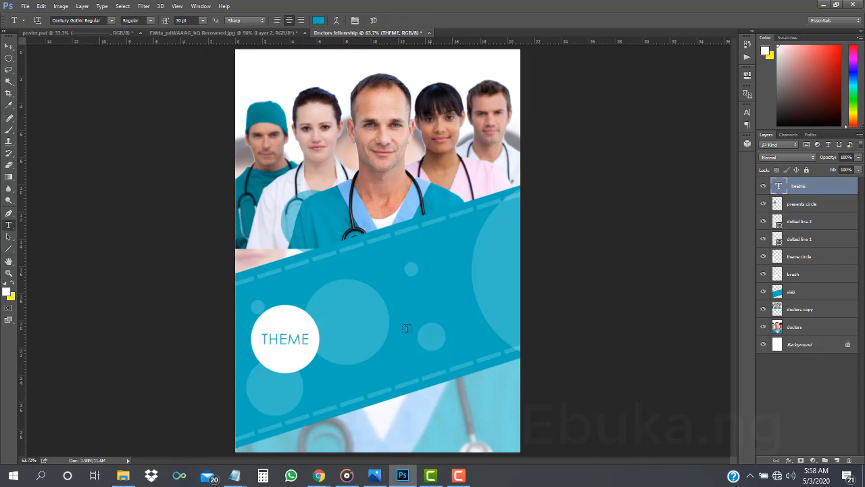
click(385, 308)
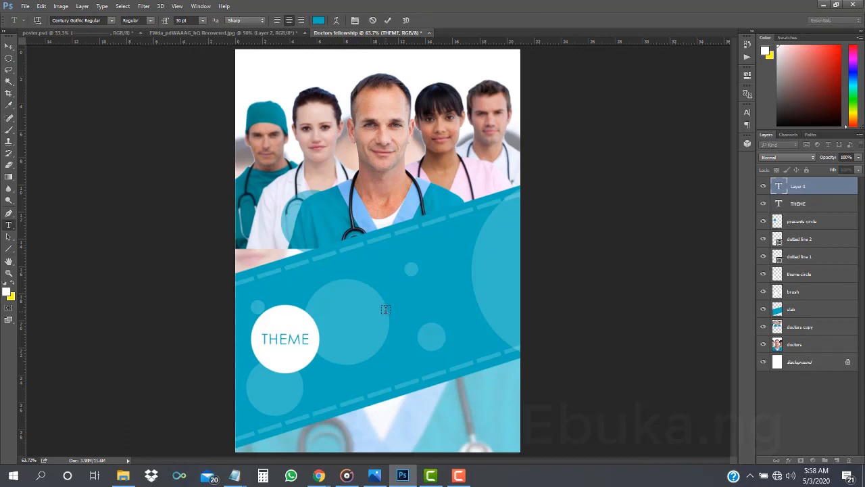
text(CLINICAL)
key(BackSpace)
key(BackSpace)
key(BackSpace)
text(CLIN)
drag(384, 322, 366, 329)
text(IC)
click(819, 188)
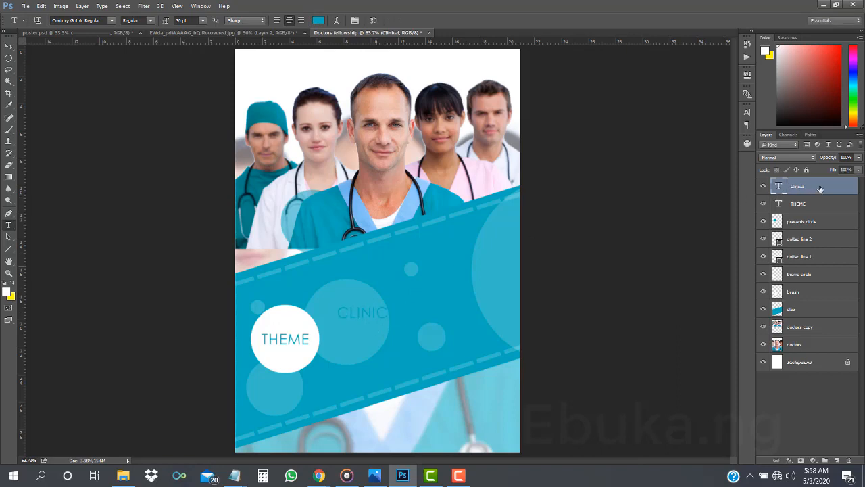
Step: Recolour the Clinical text white (ffffff) and turn off its All Caps style
click(318, 21)
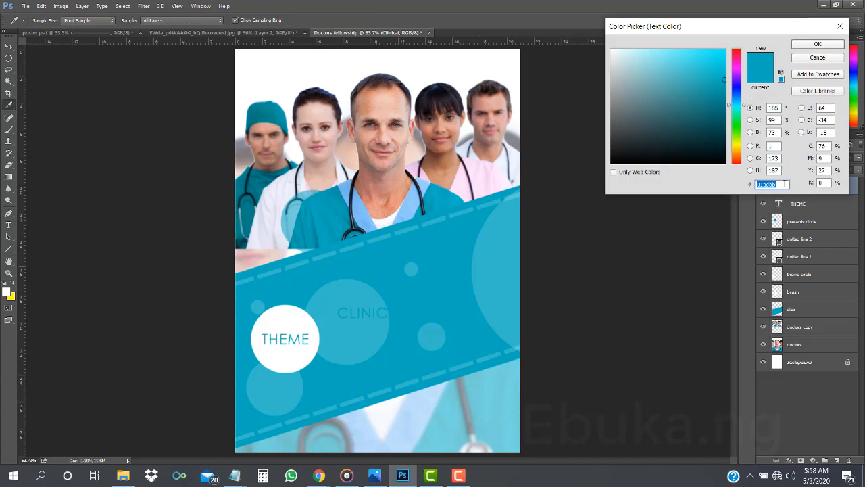
text(ffffff)
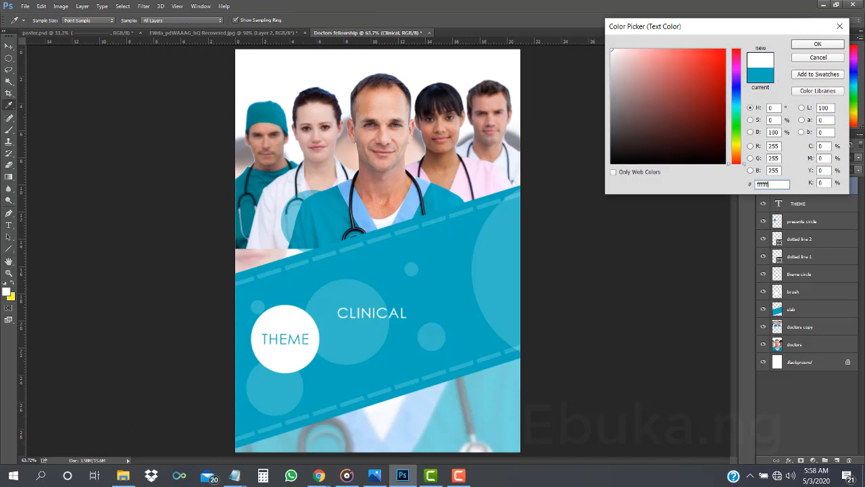
click(815, 44)
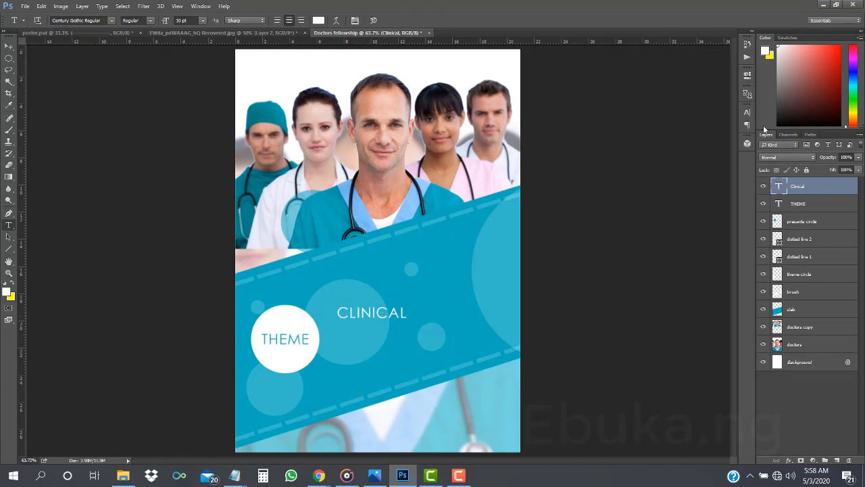
click(199, 7)
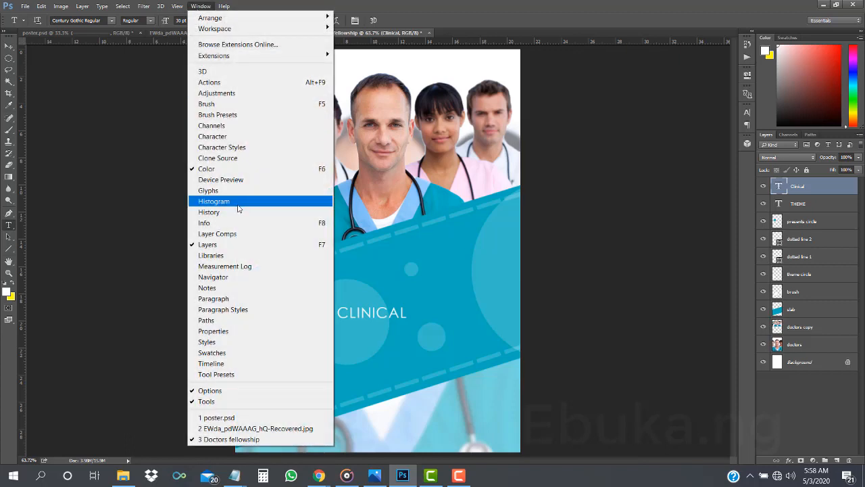
click(231, 138)
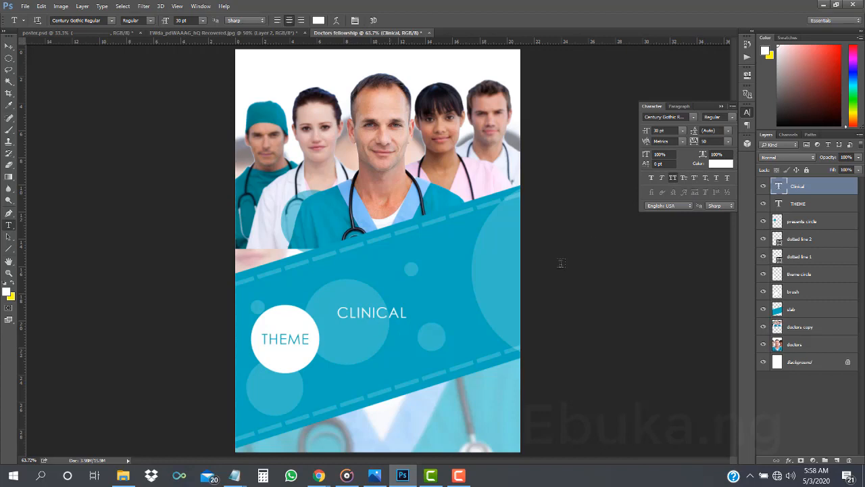
click(672, 178)
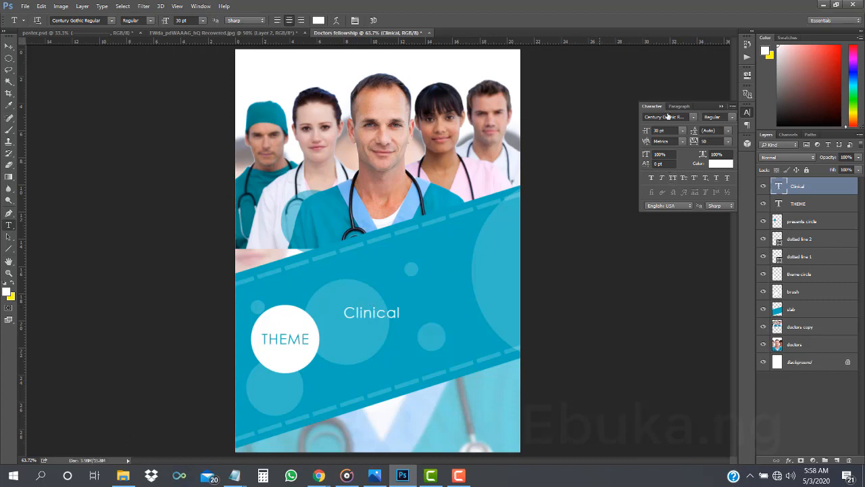
click(722, 107)
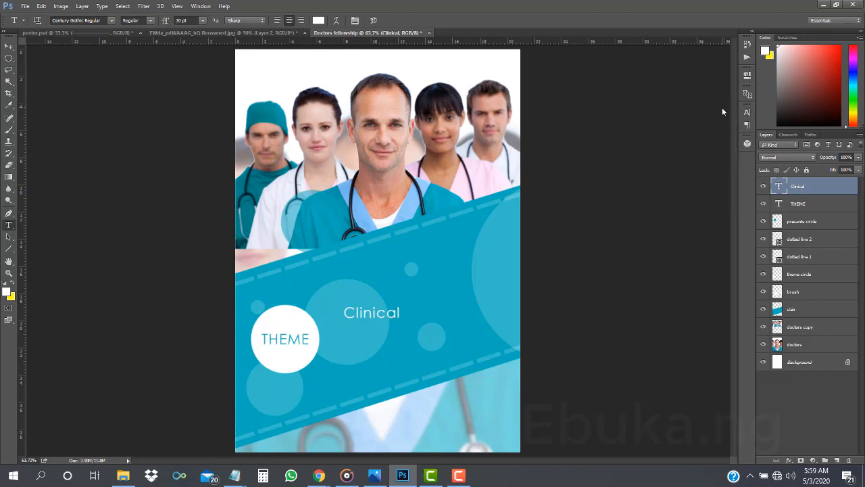
Step: Add a white text layer reading "Postings" just below the Clinical text on the slab
click(380, 332)
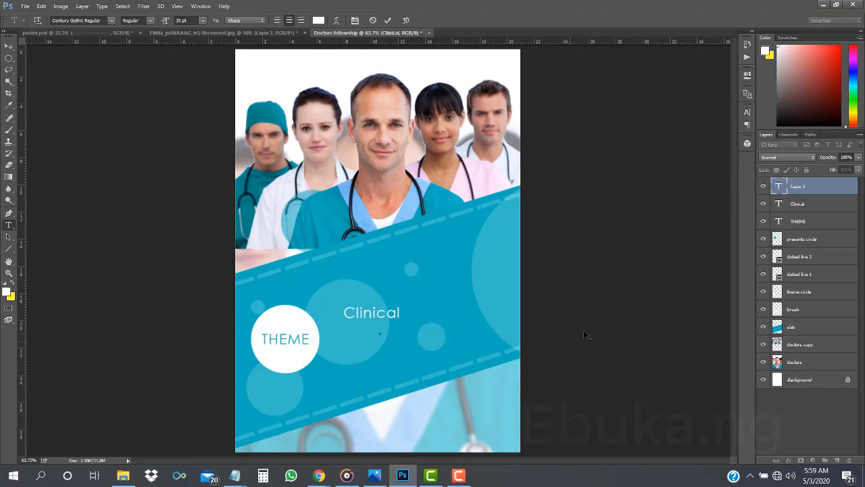
text(Postings)
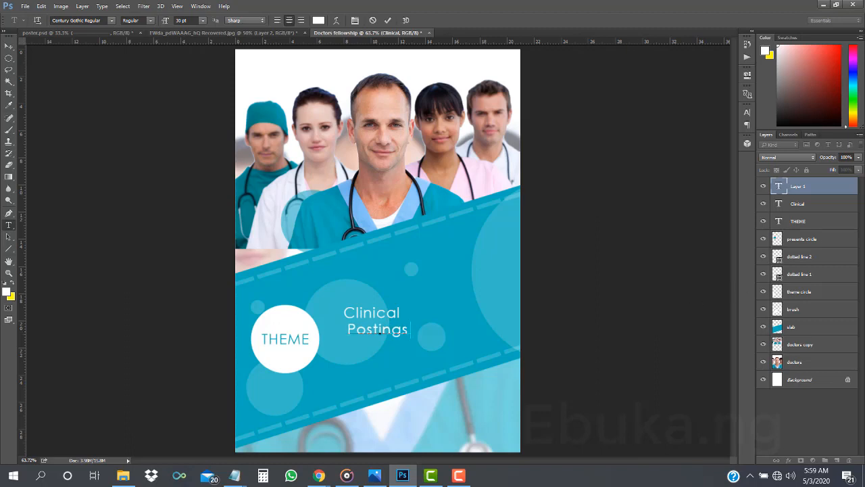
key(BackSpace)
click(816, 190)
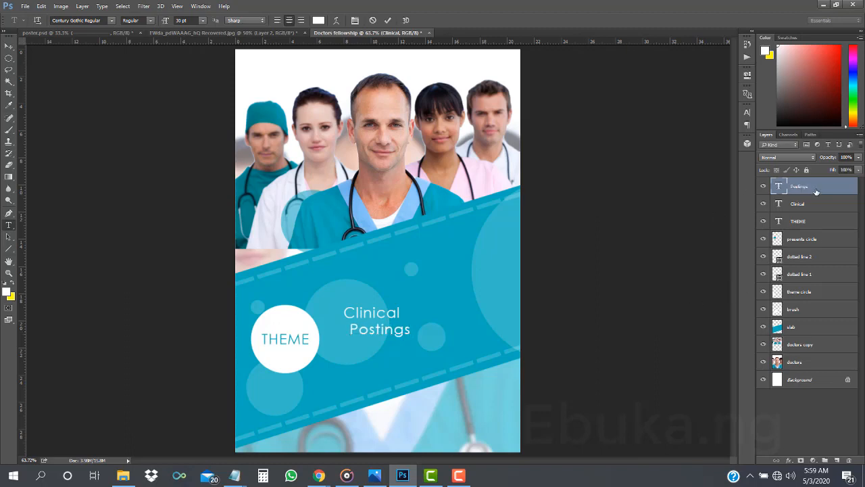
Step: Add separate text layers "with" above Clinical and "God" below Postings on the slab
click(421, 285)
text(with)
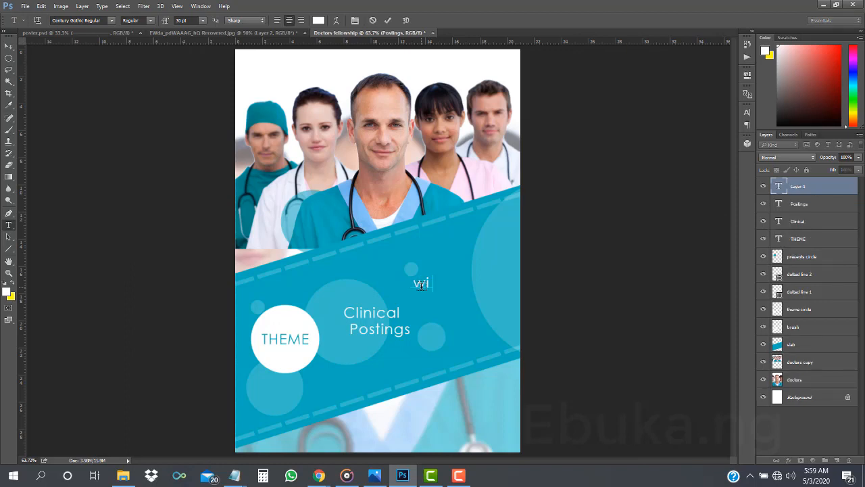
click(820, 188)
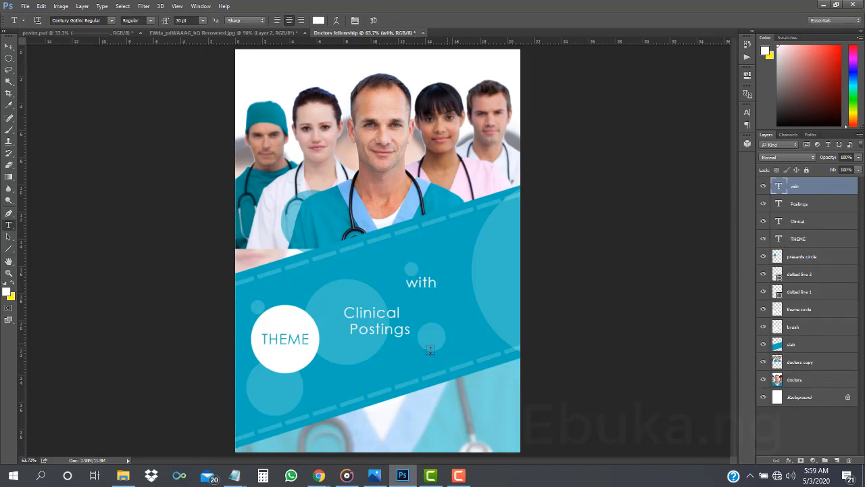
click(408, 358)
text(God)
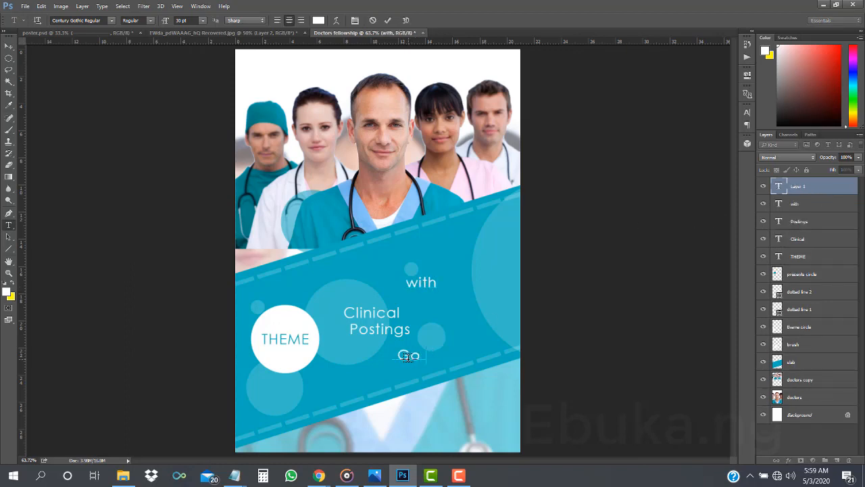
click(824, 194)
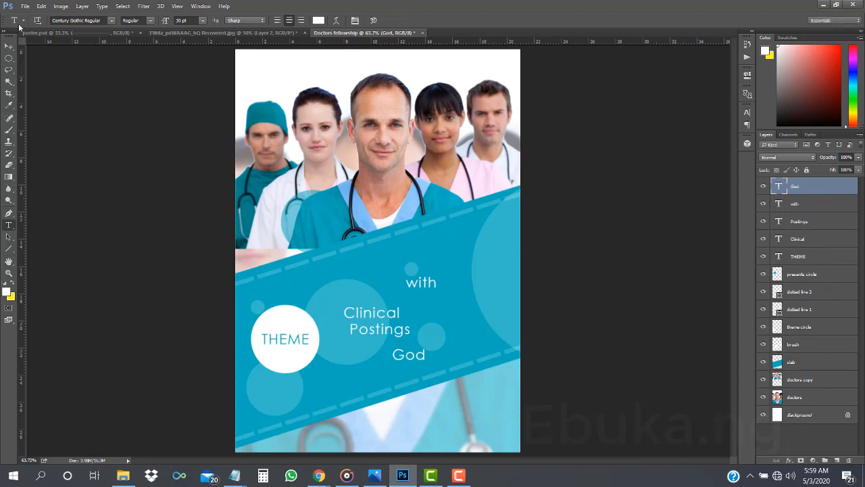
Step: Compare with the lettering in poster.psd and set the Clinical, Postings and God texts in Doctors fellowship to Bold
click(45, 32)
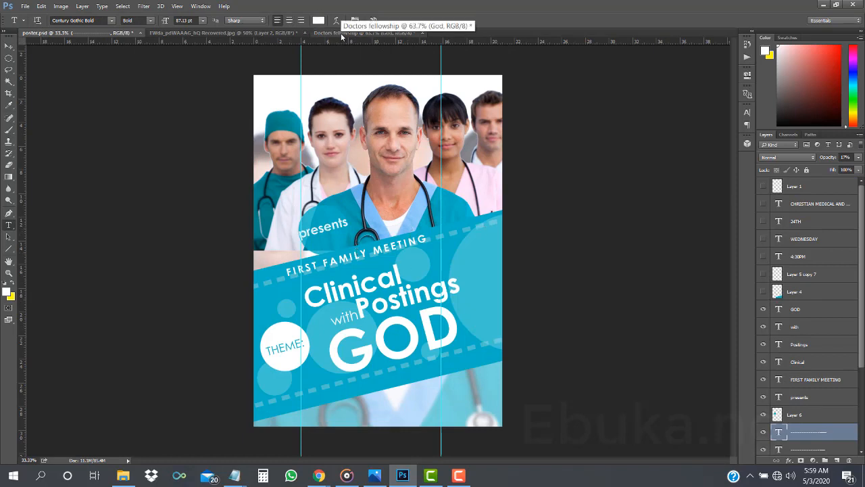
click(345, 33)
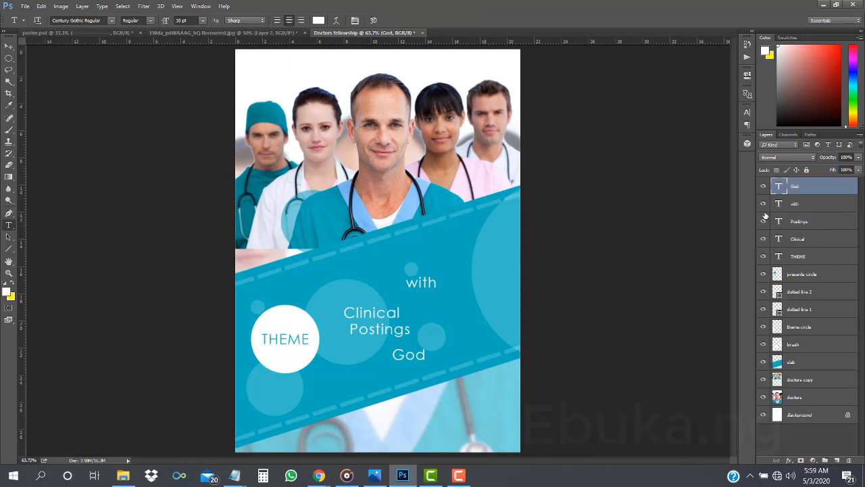
click(81, 33)
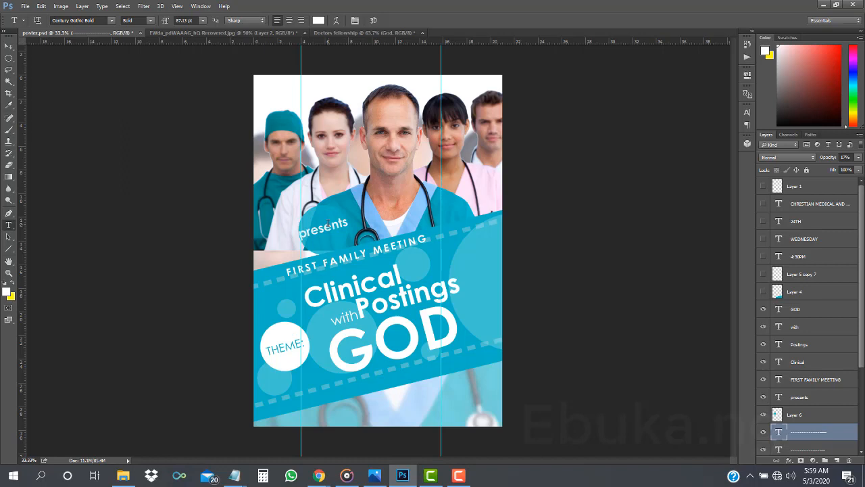
click(400, 32)
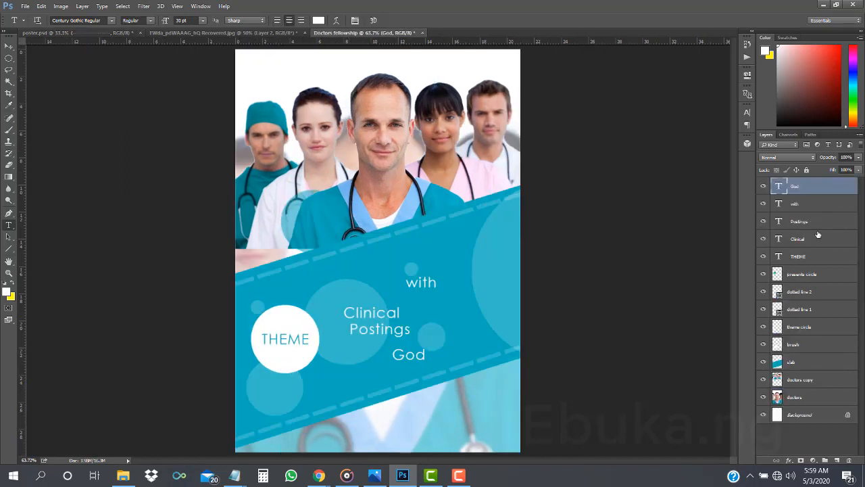
click(816, 240)
shift+click(809, 221)
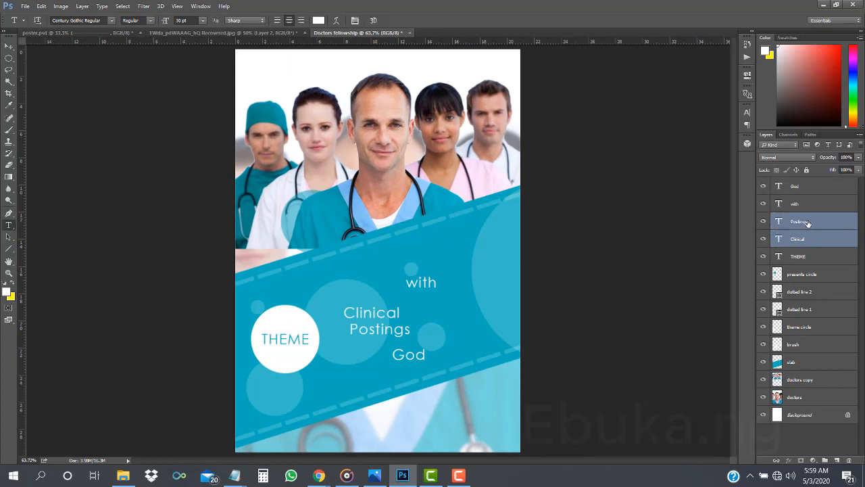
ctrl+click(801, 186)
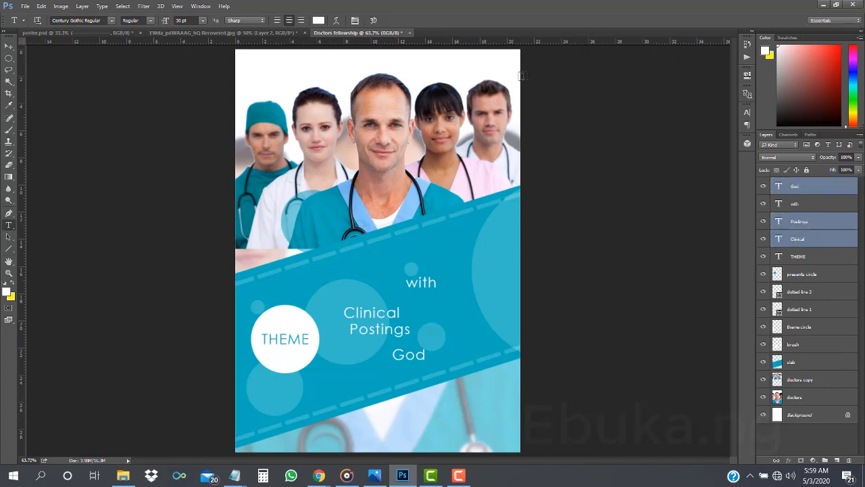
click(151, 21)
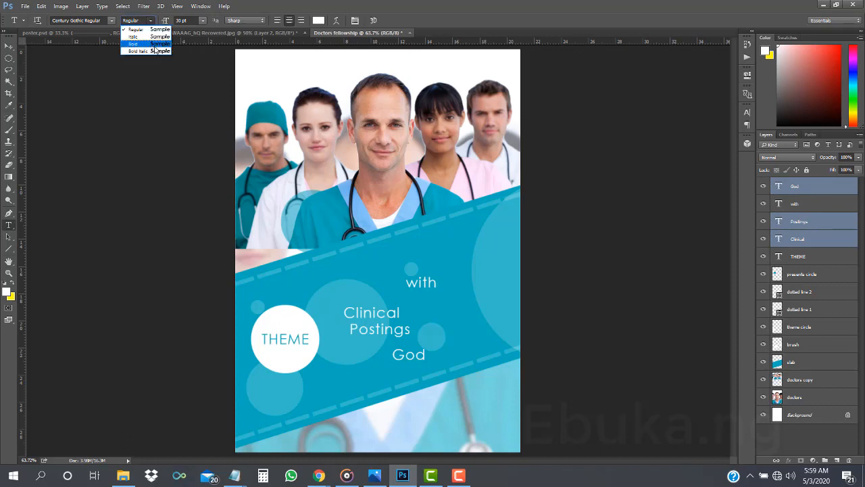
click(154, 44)
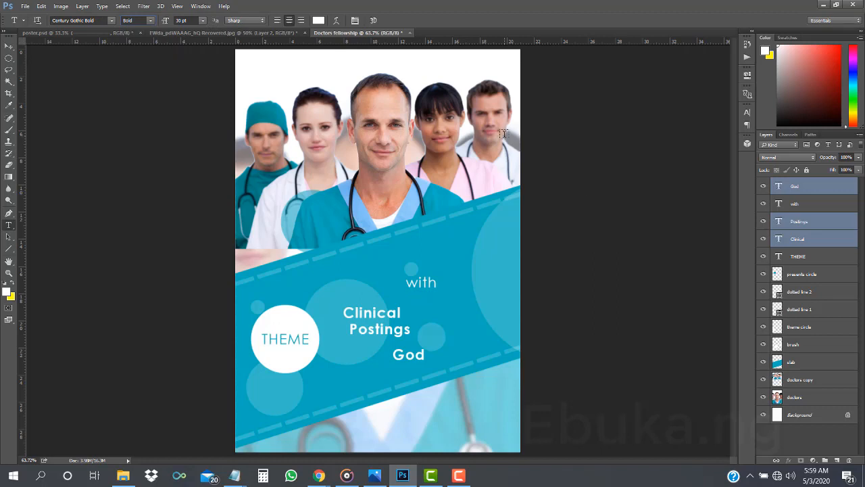
Step: Enlarge the Clinical and Postings texts together to 60 pt, checking their proportions against poster.psd
click(820, 221)
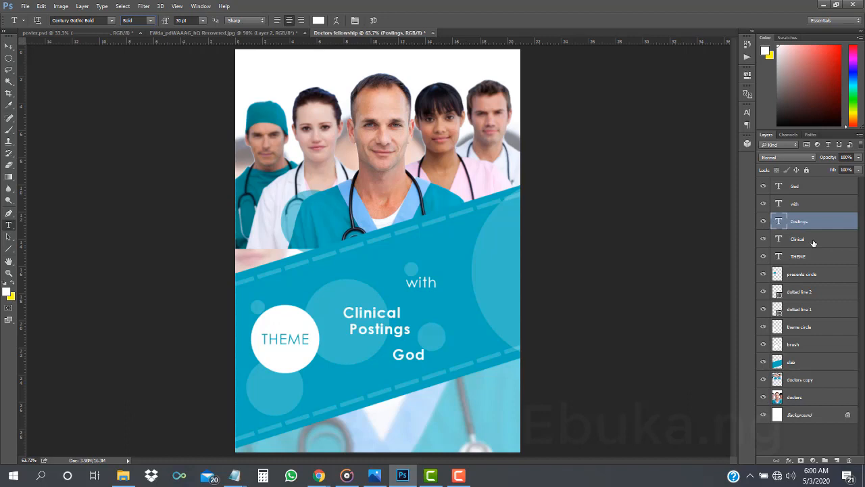
shift+click(813, 242)
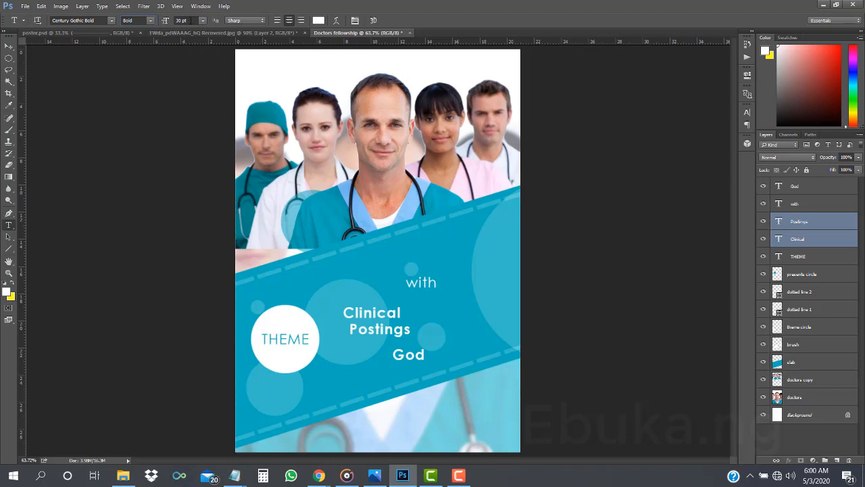
click(202, 21)
click(196, 164)
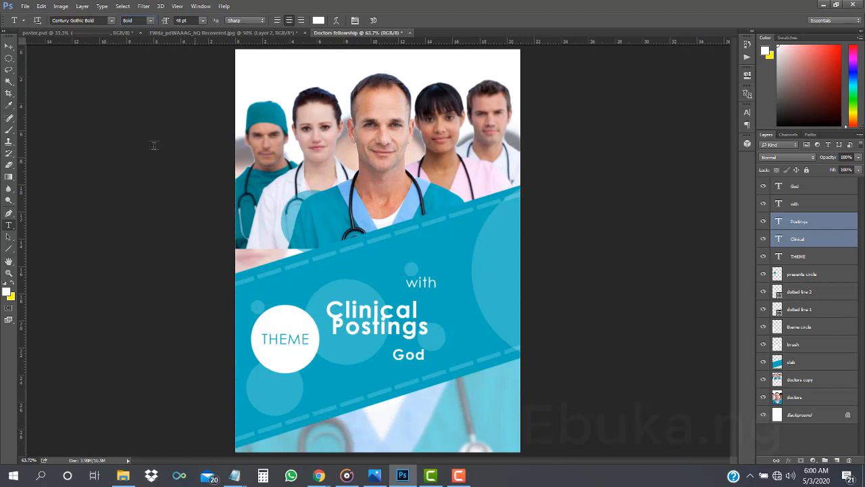
click(103, 33)
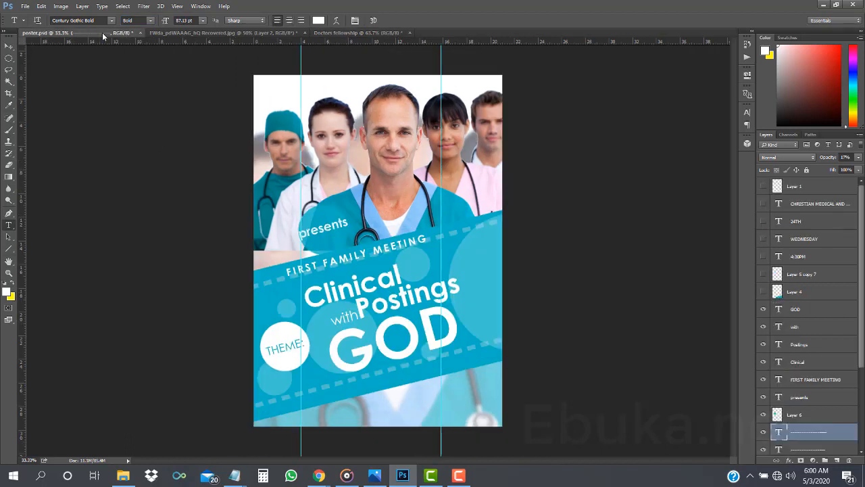
click(365, 32)
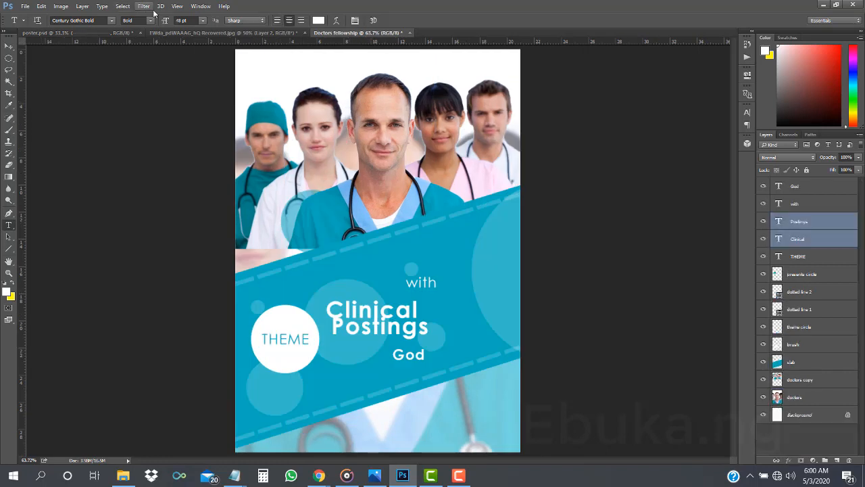
click(202, 20)
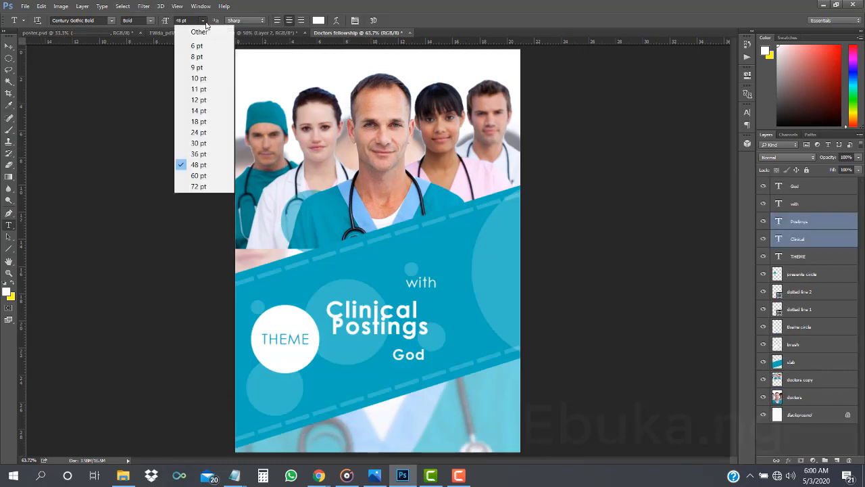
click(190, 175)
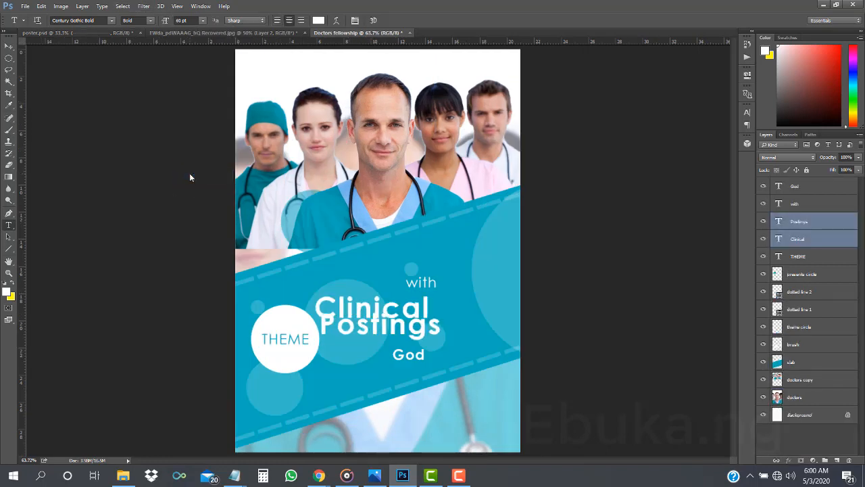
Step: Move the Postings text down and slightly to the right so it clears the Clinical text
click(797, 225)
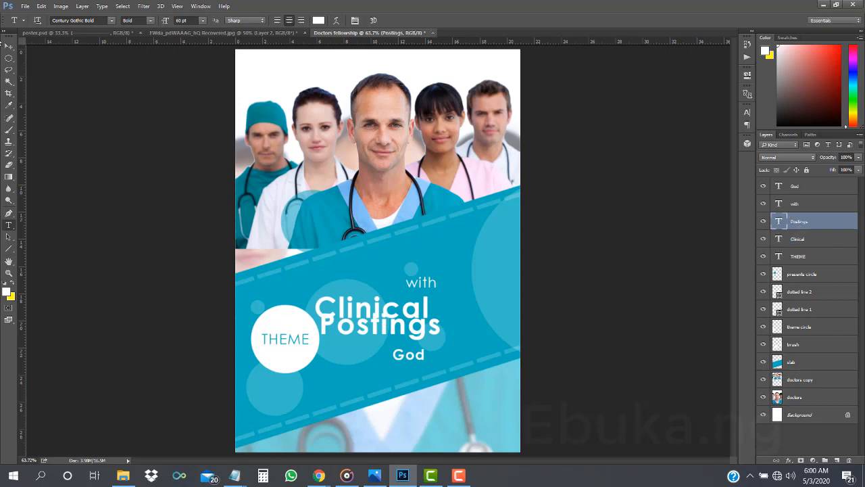
click(9, 46)
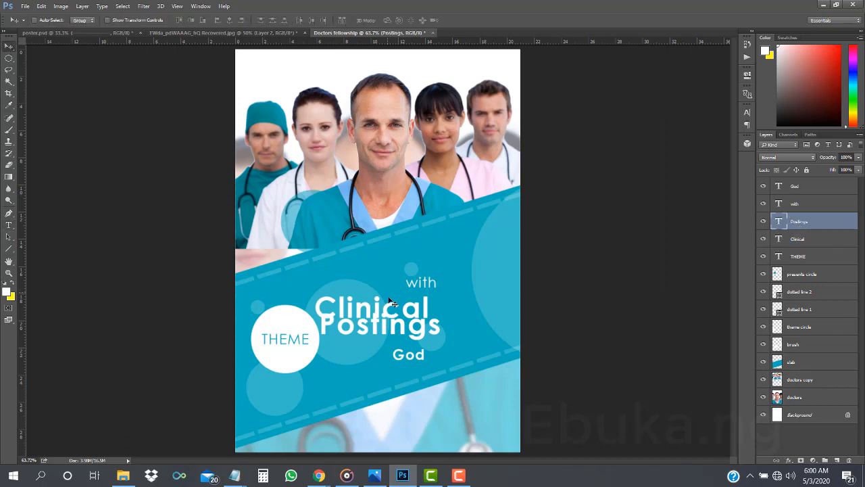
drag(393, 303, 409, 311)
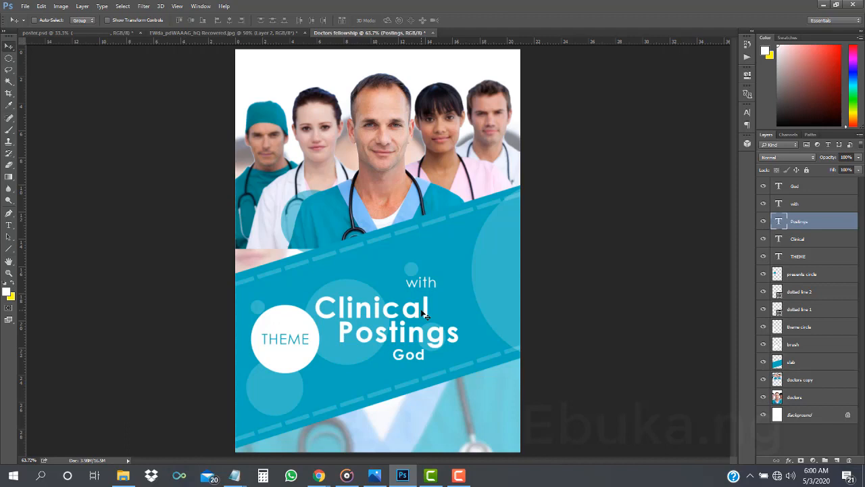
Step: Examine the font size and tracking of the Clinical, Postings and FIRST FAMILY MEETING texts in poster.psd, returning to Doctors fellowship
click(747, 113)
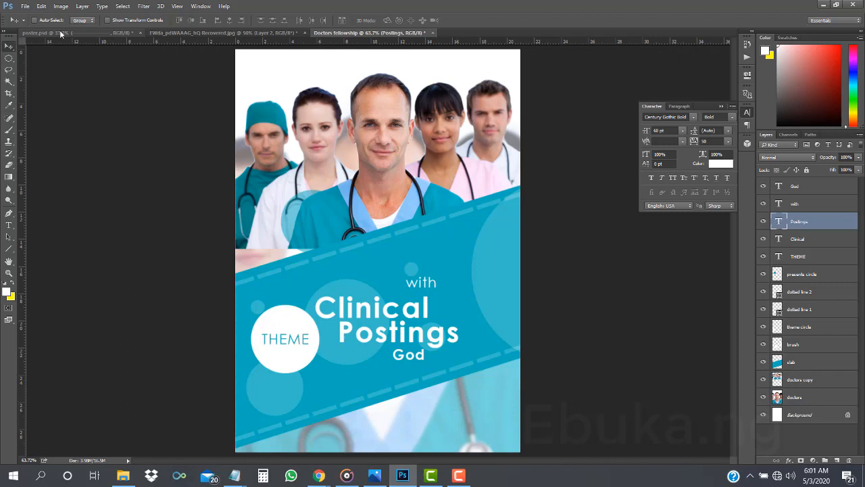
click(104, 31)
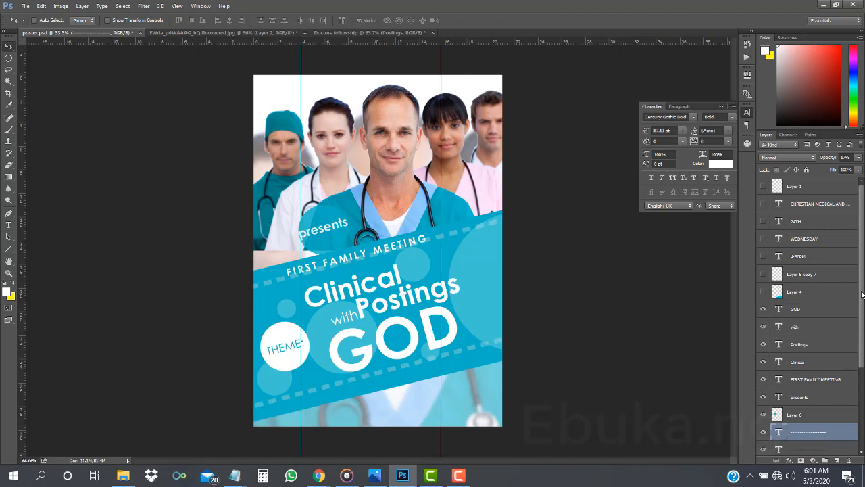
scroll(813, 284, down, 3)
click(814, 295)
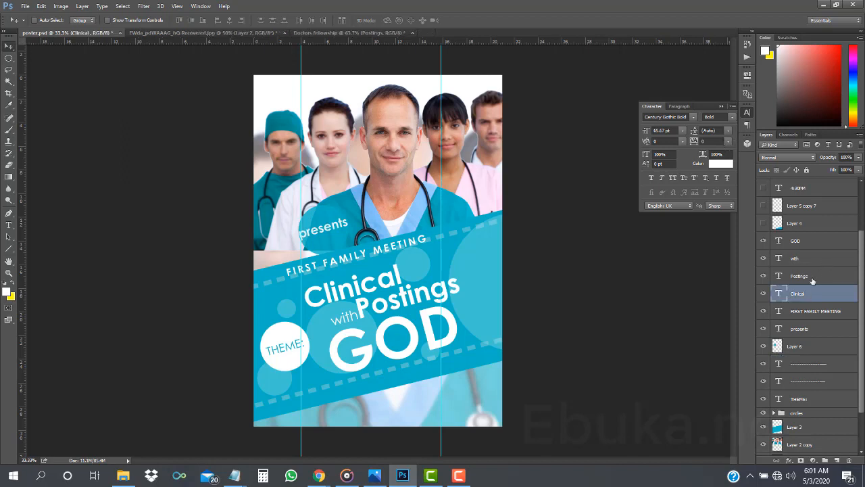
click(813, 277)
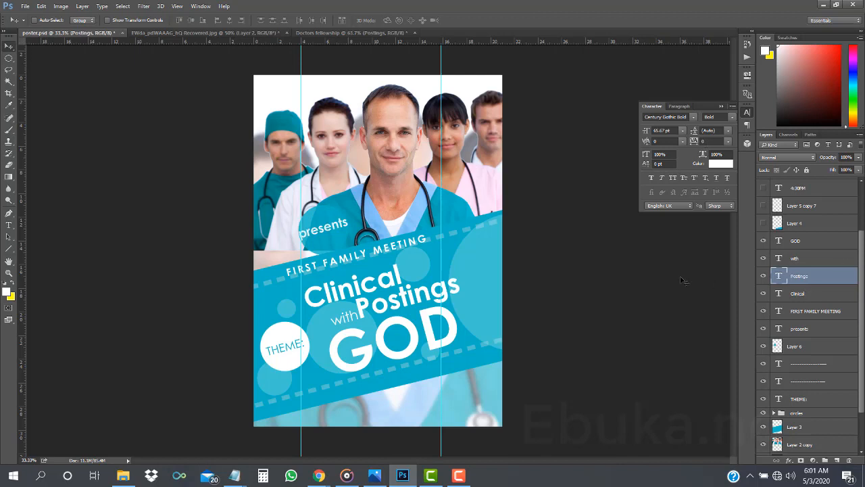
click(827, 316)
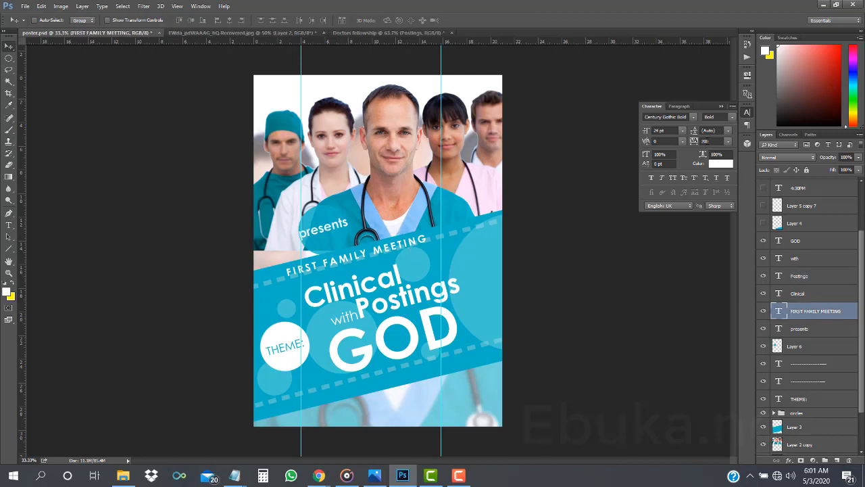
click(809, 295)
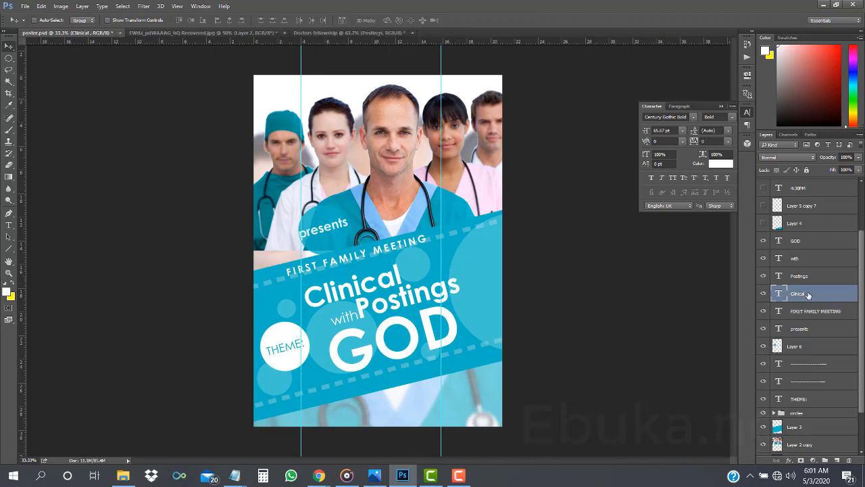
click(358, 33)
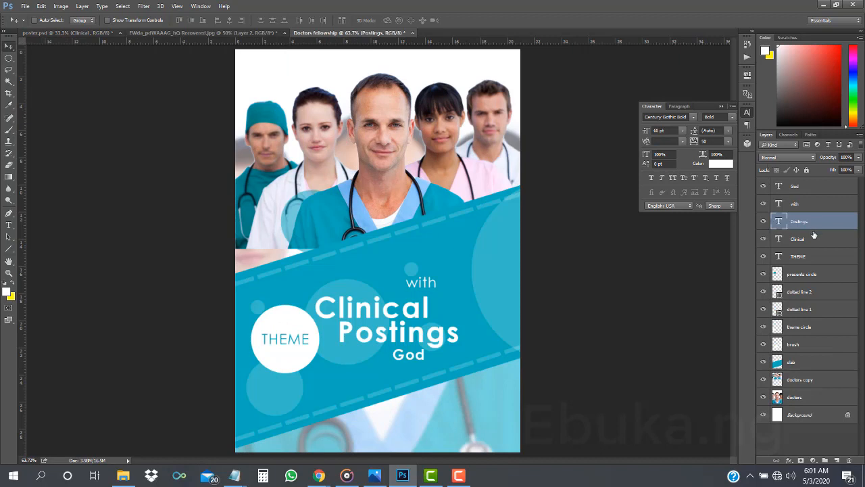
Step: Set the tracking of both the Postings and Clinical texts in Doctors fellowship to 0
click(813, 239)
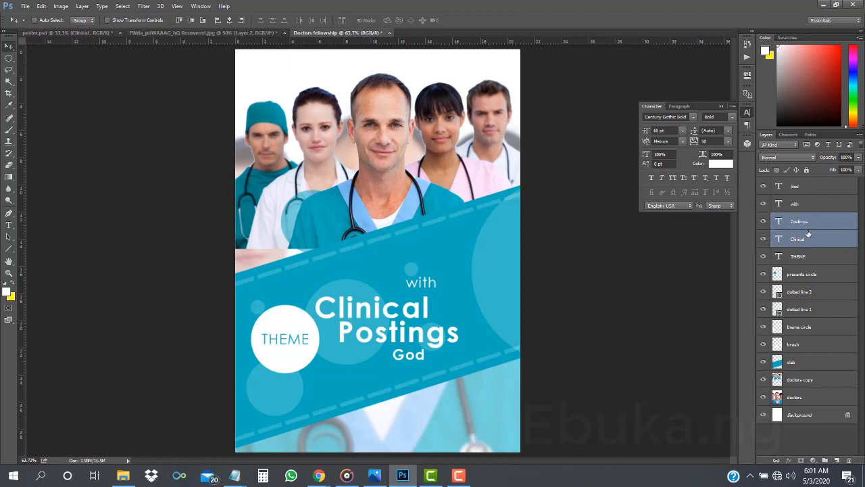
click(804, 228)
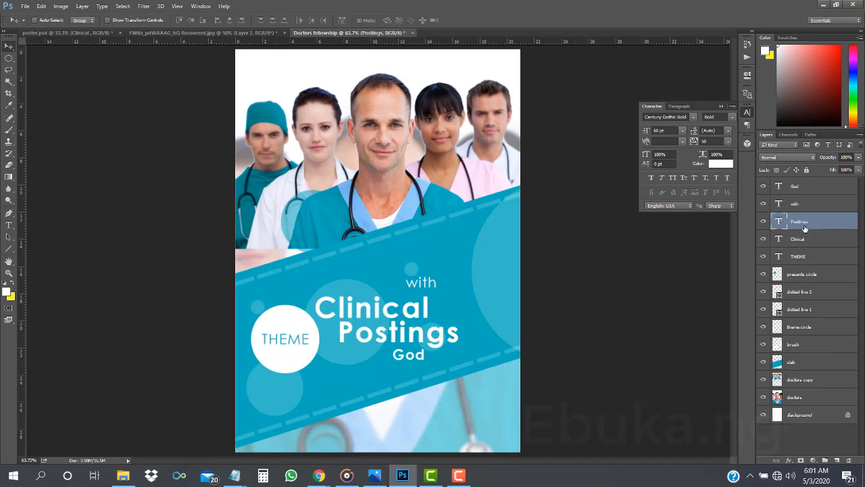
click(728, 140)
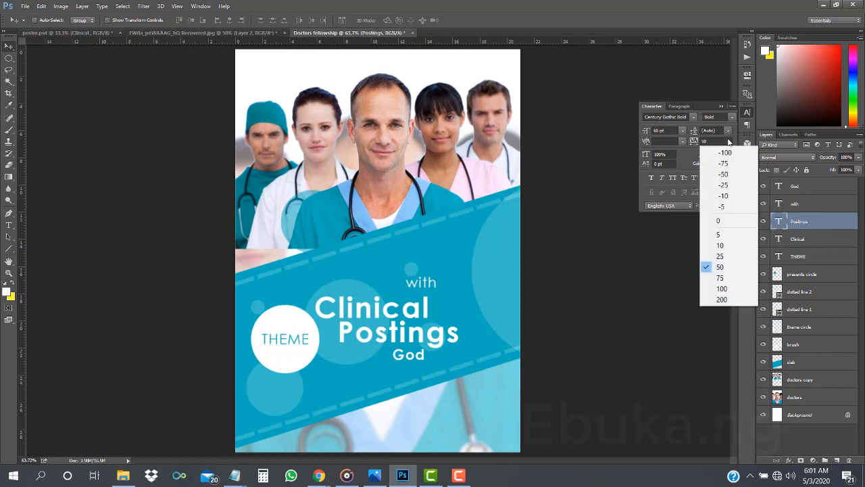
click(731, 221)
click(802, 240)
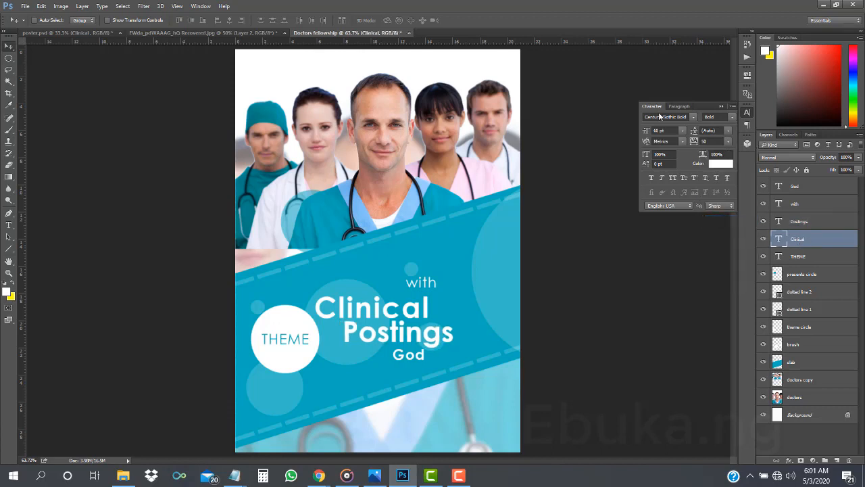
click(728, 140)
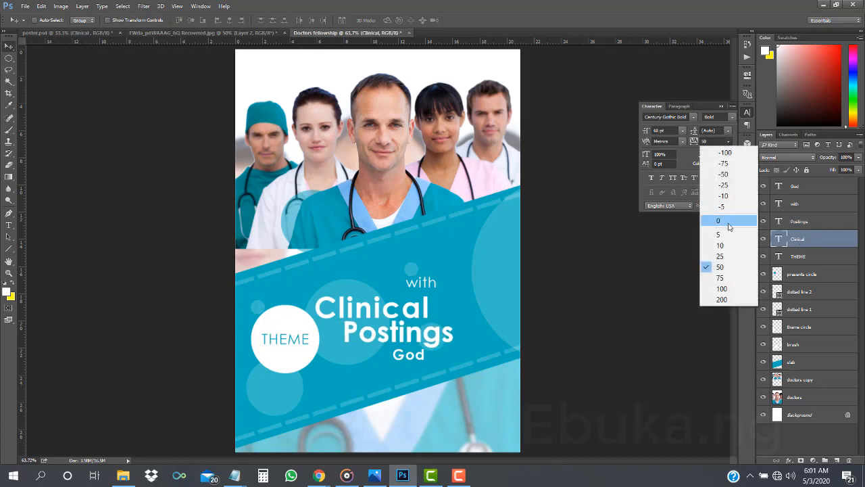
click(729, 221)
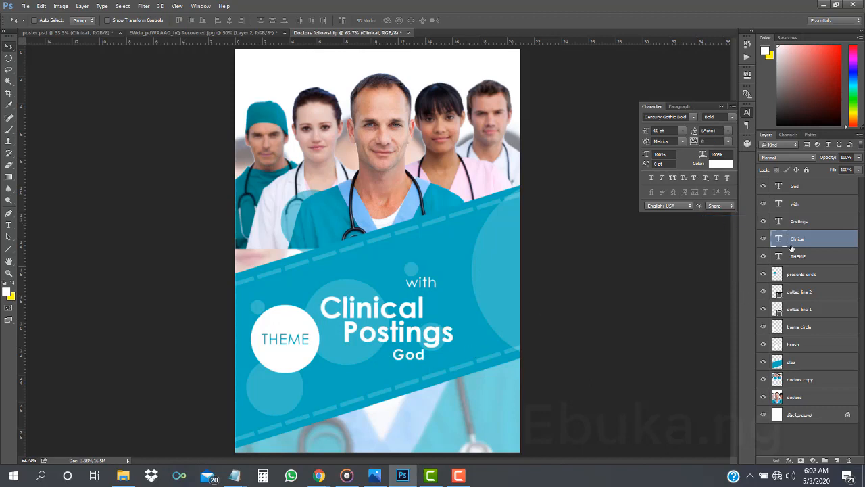
Step: Enlarge the God text to 72 pt and move it down and to the left, clear of Postings
click(795, 192)
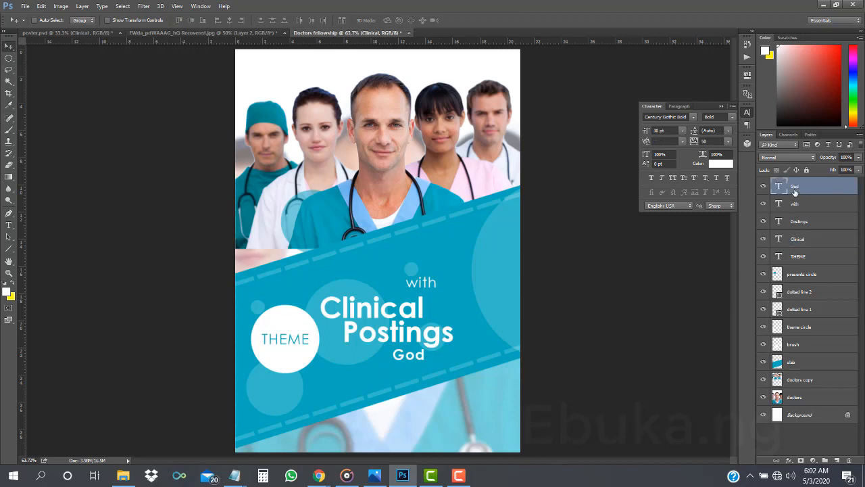
click(727, 141)
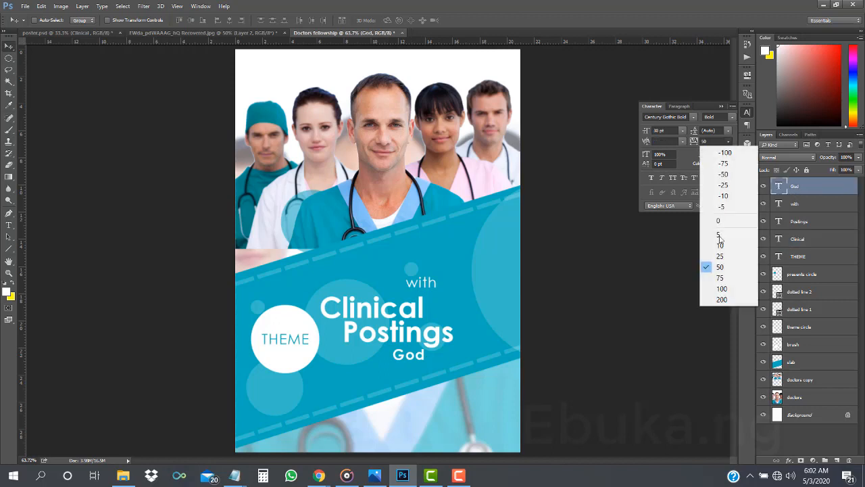
click(720, 288)
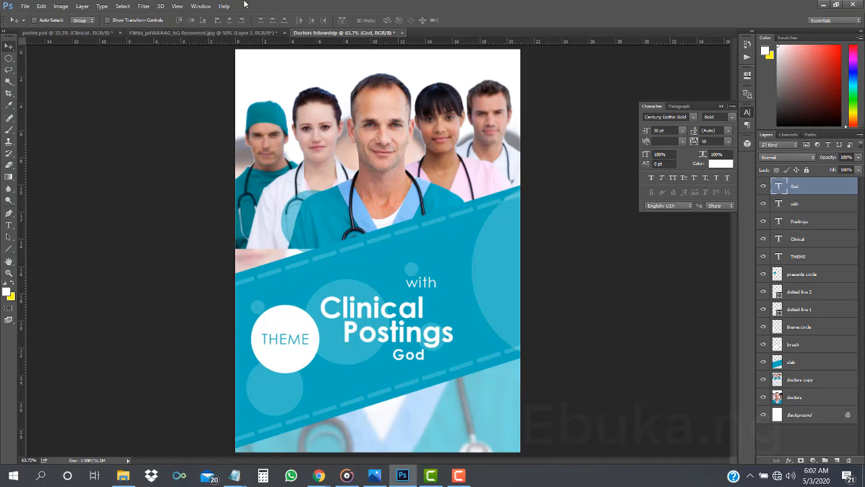
click(683, 131)
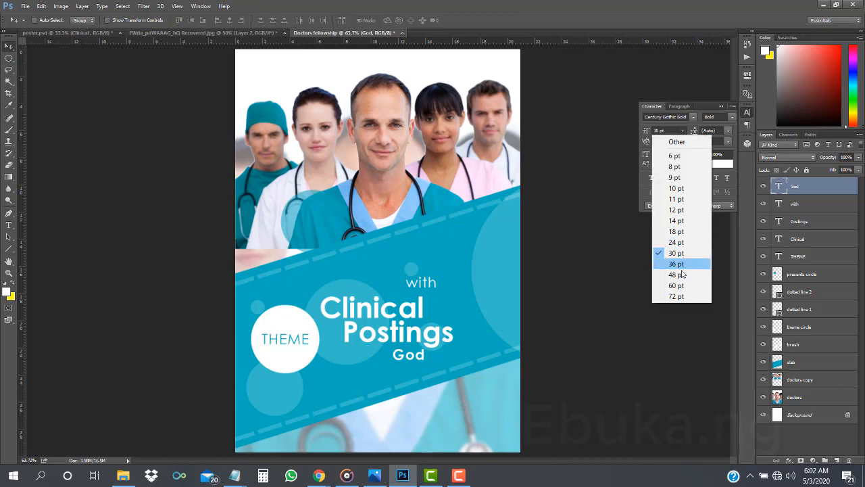
click(676, 296)
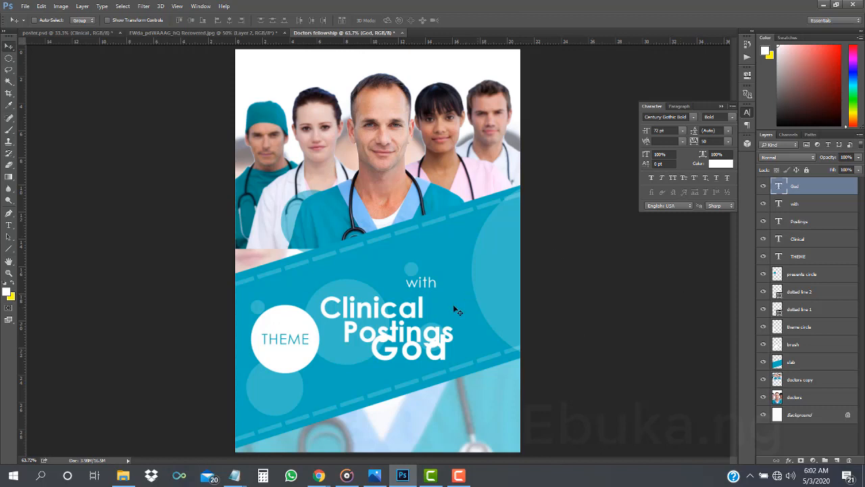
drag(386, 368, 330, 390)
Step: Compare the God lettering with poster.psd and set its tracking in Doctors fellowship to 0
click(79, 34)
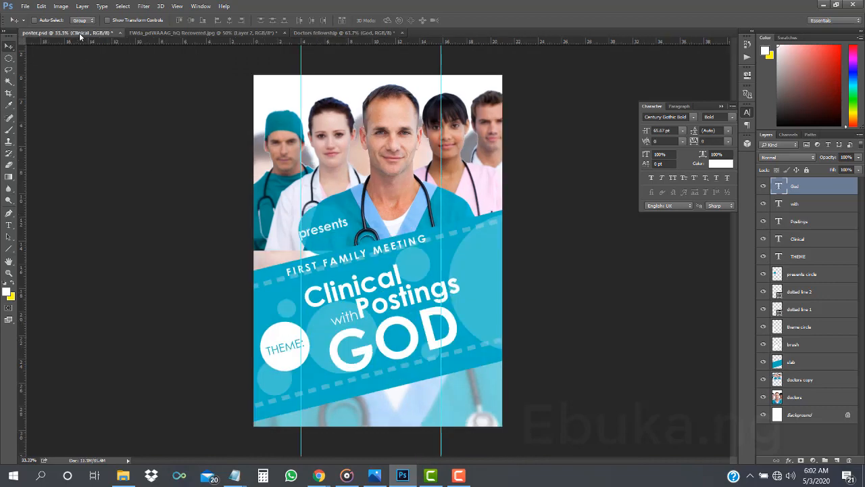
click(358, 33)
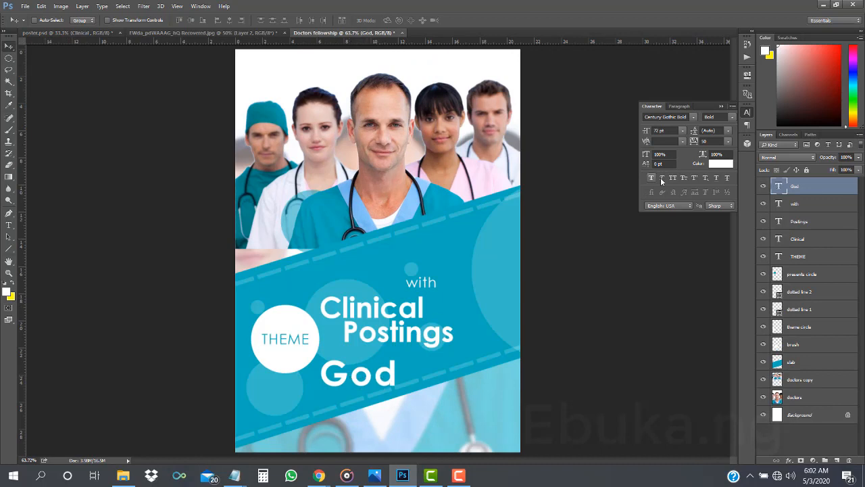
click(728, 141)
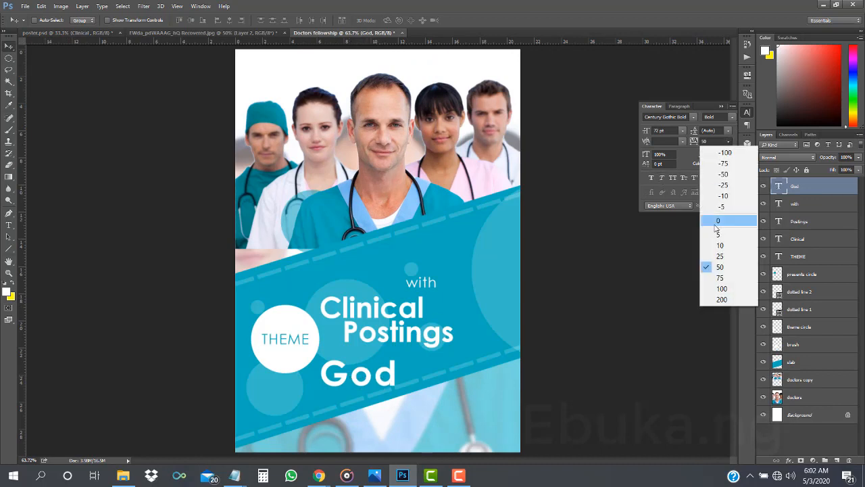
click(714, 223)
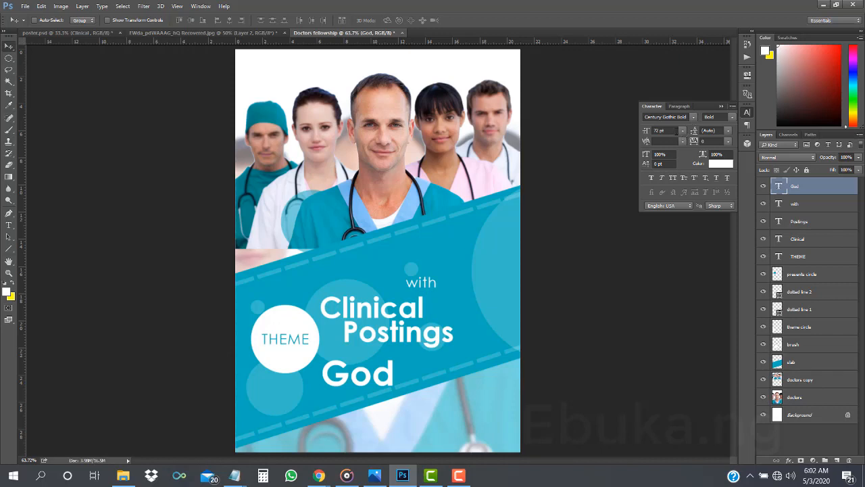
Step: Enlarge the God text to 150 pt and move it down and to the right, clear of Postings and the THEME circle
drag(677, 131, 596, 127)
text(36)
key(Return)
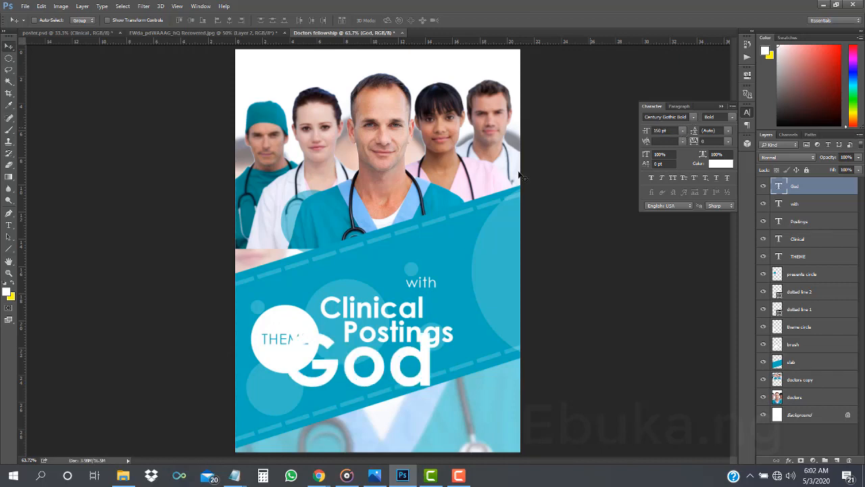
drag(426, 348, 447, 388)
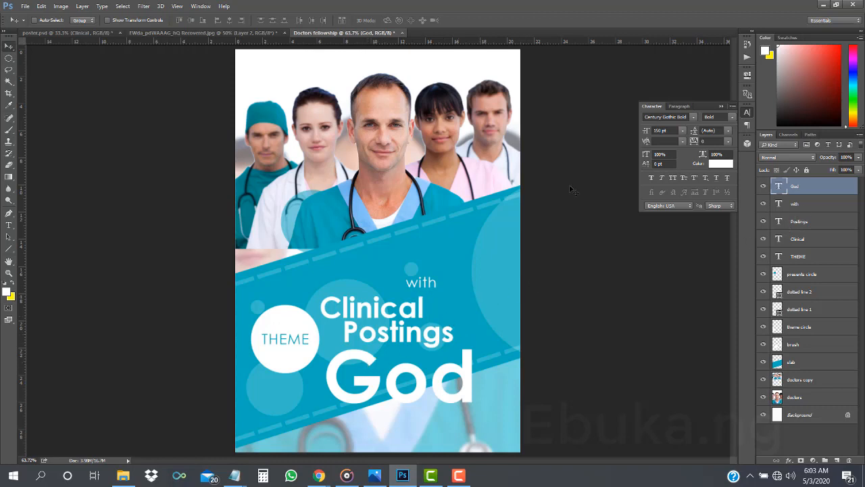
Step: Check the layout in poster.psd and move the Clinical and Postings texts together up and slightly to the right
click(100, 33)
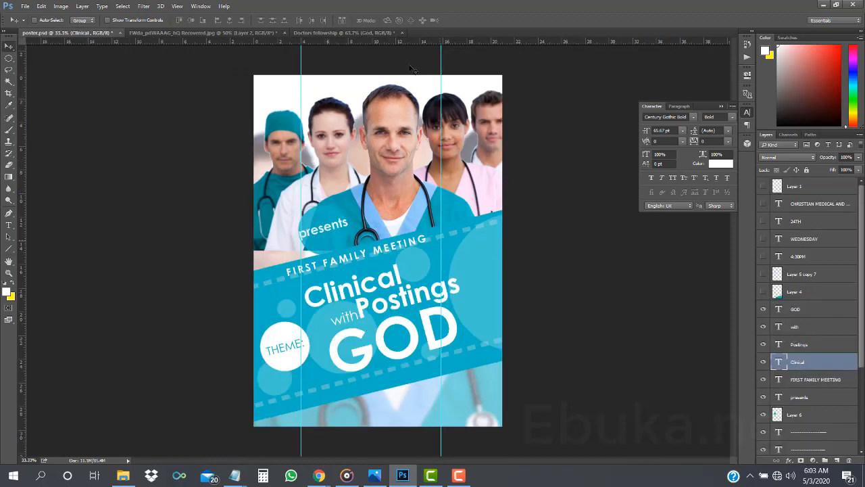
click(366, 33)
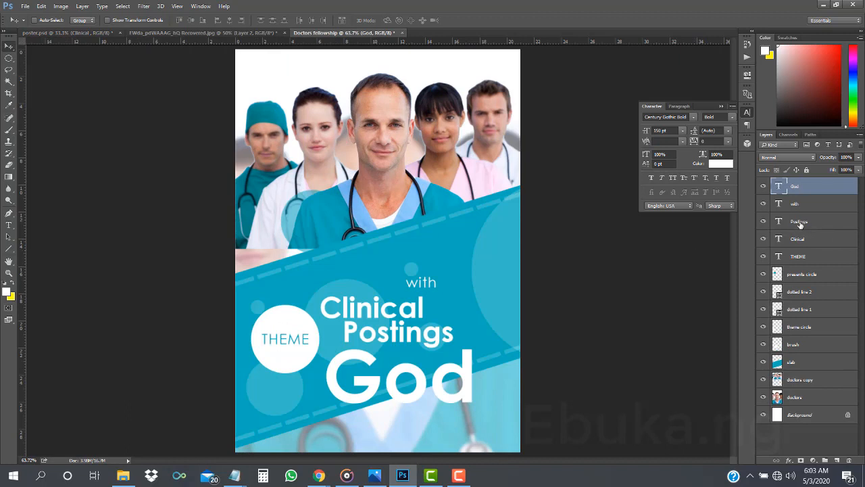
click(800, 224)
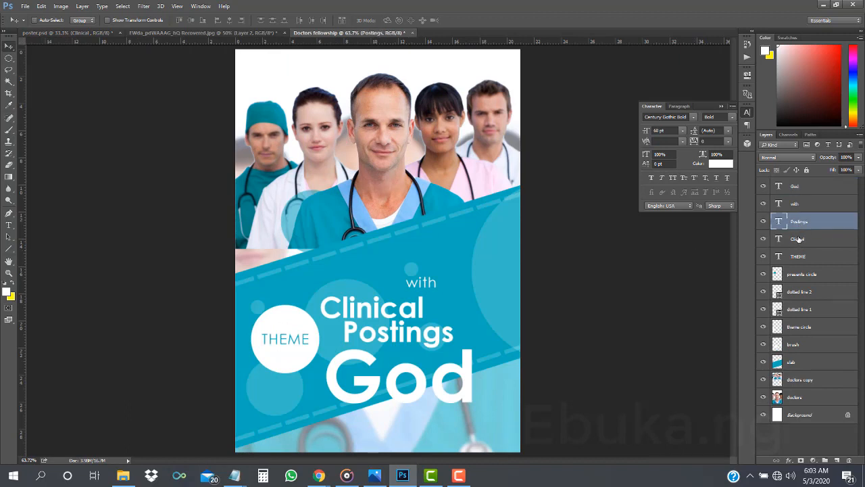
shift+click(800, 239)
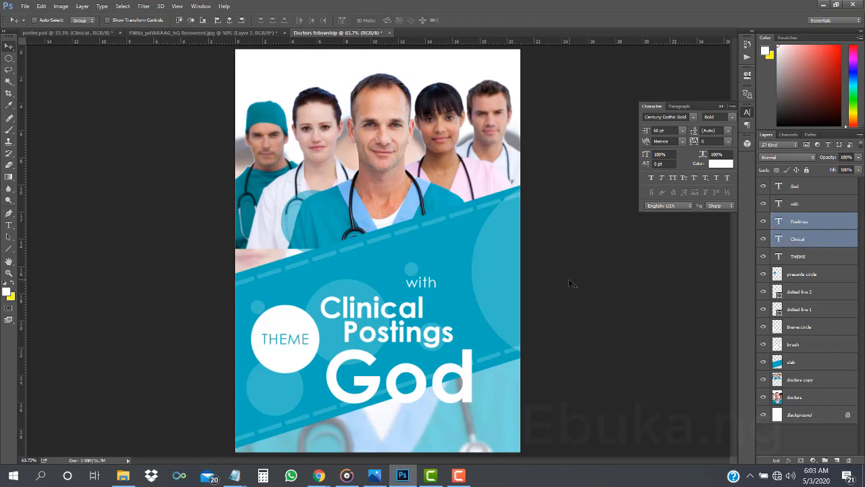
drag(426, 337, 437, 304)
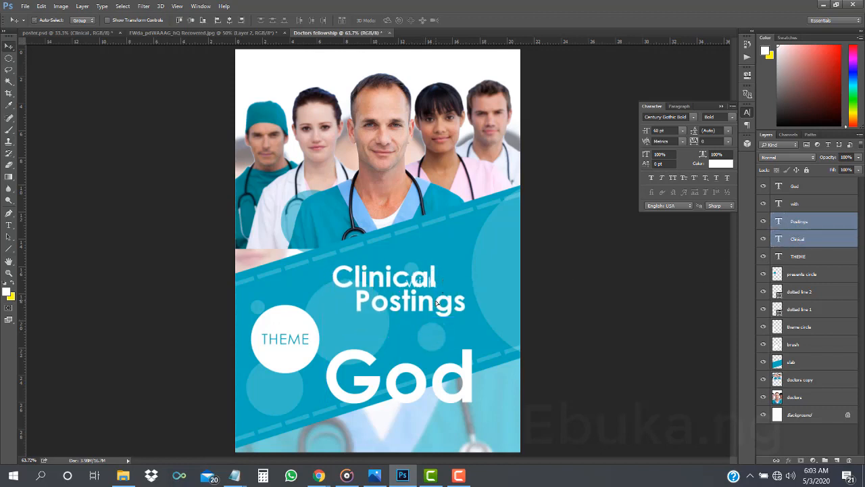
Step: Place the with text below Clinical just before Postings, shifting Postings right to make room, and compare the arrangement with poster.psd
click(801, 205)
drag(444, 281, 350, 300)
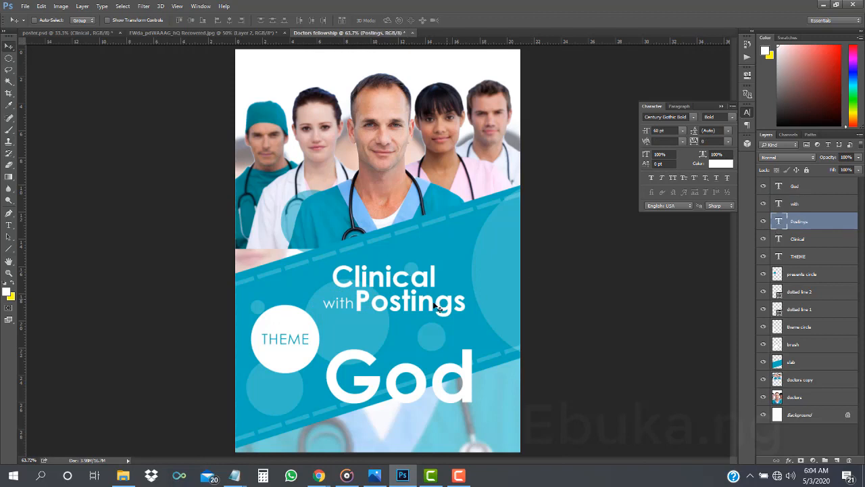
drag(381, 311, 406, 312)
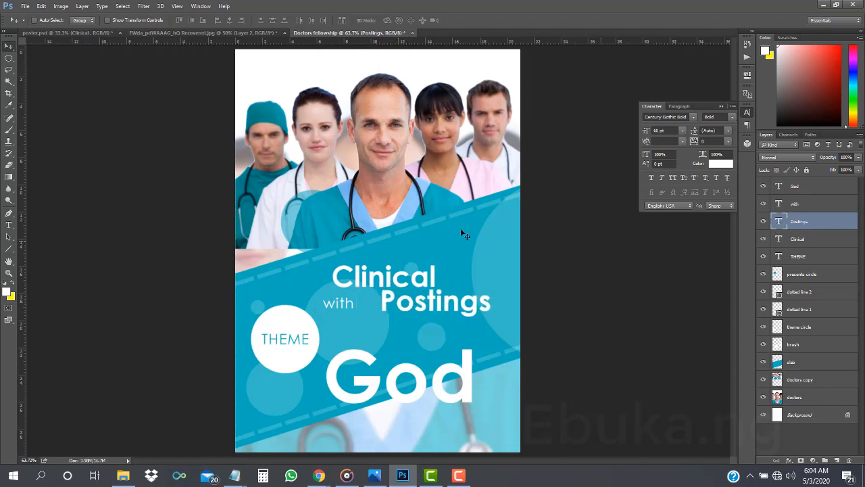
click(797, 204)
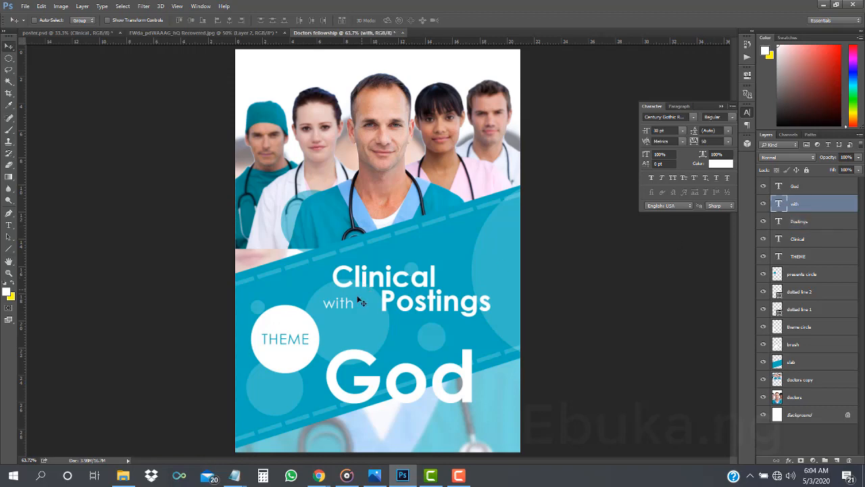
drag(357, 304, 379, 301)
click(88, 33)
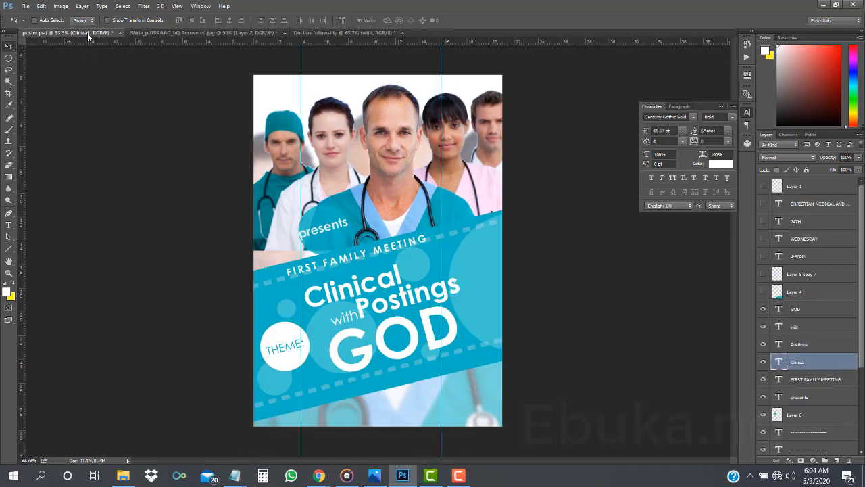
click(373, 33)
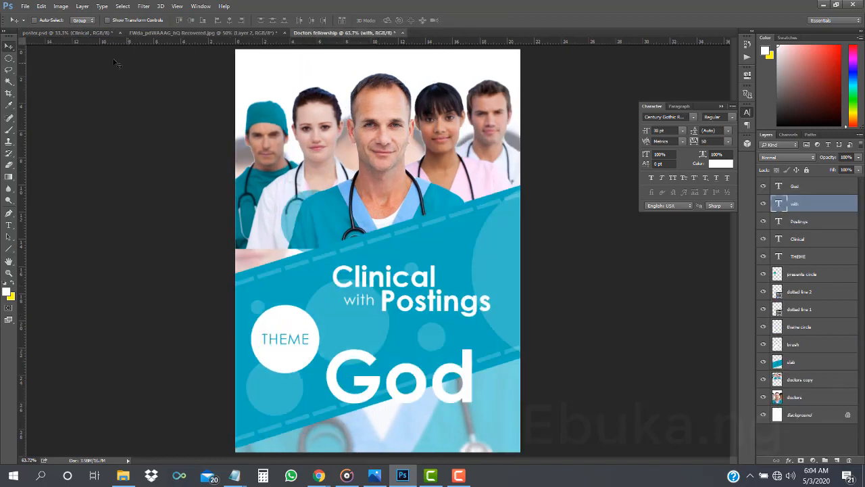
click(91, 34)
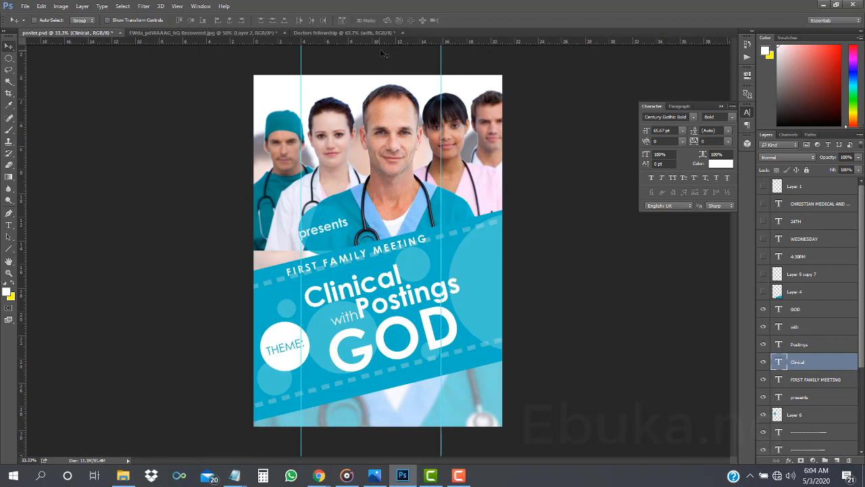
Step: Set the God text in Doctors fellowship to all caps and move it up and slightly right, directly beneath Postings
click(359, 33)
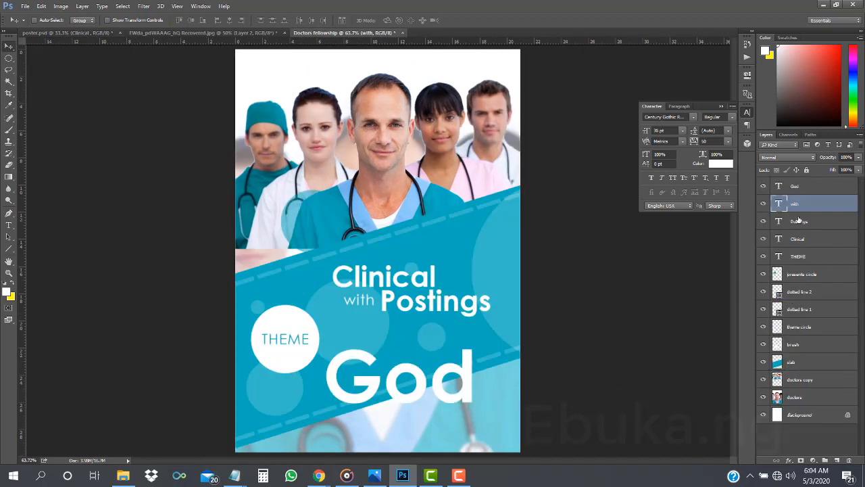
click(814, 189)
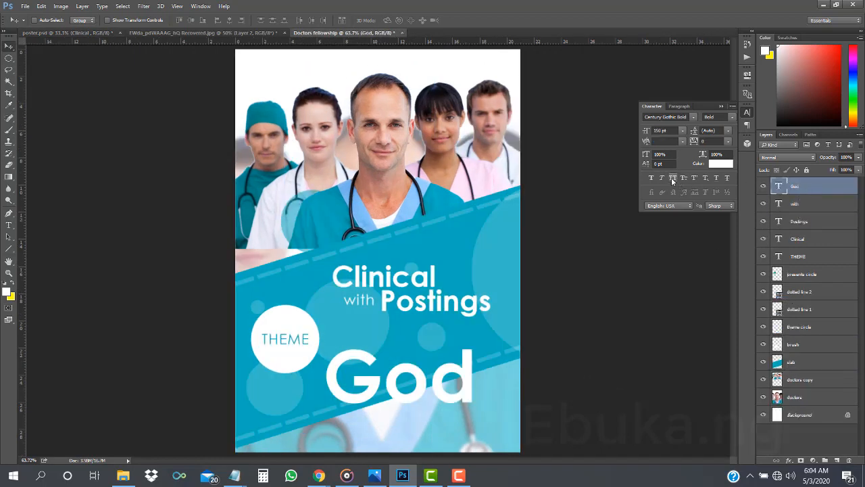
click(673, 178)
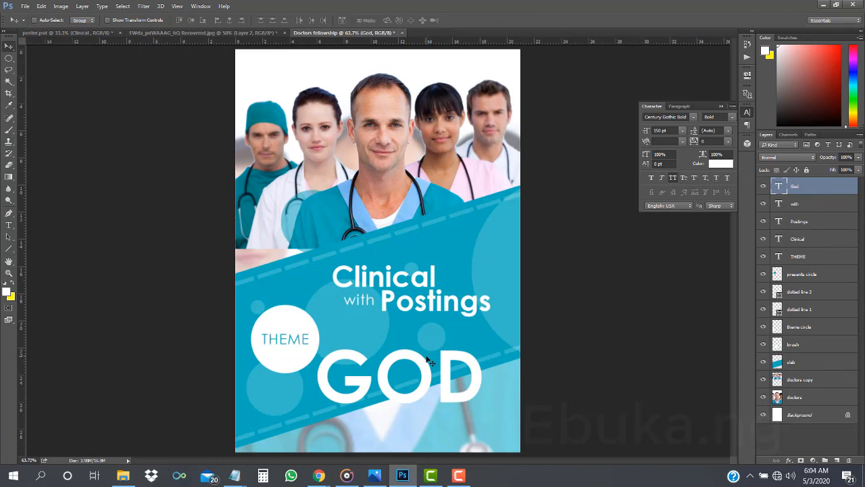
drag(428, 362, 431, 331)
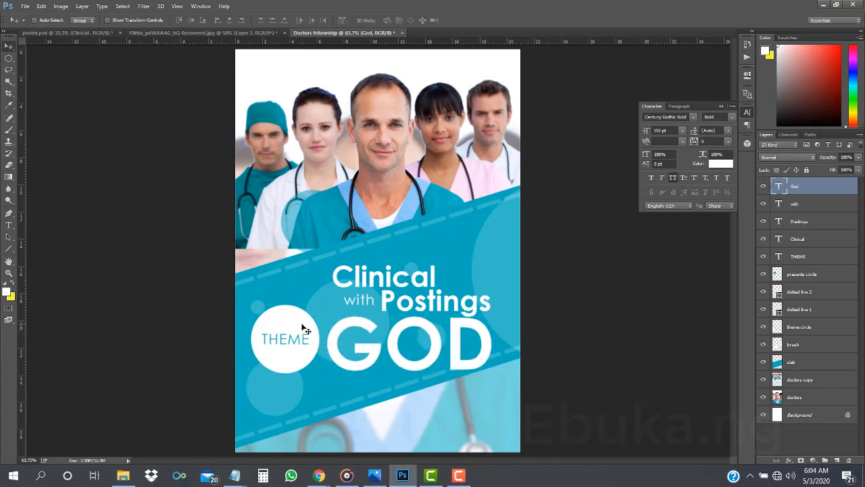
Step: Compare the title with poster.psd, set the GOD text size to 130 pt and move it close beneath Postings
click(100, 33)
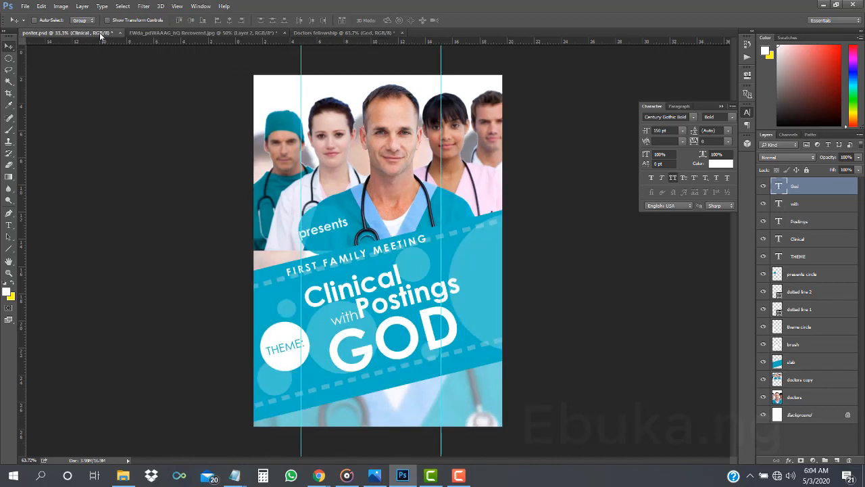
click(343, 33)
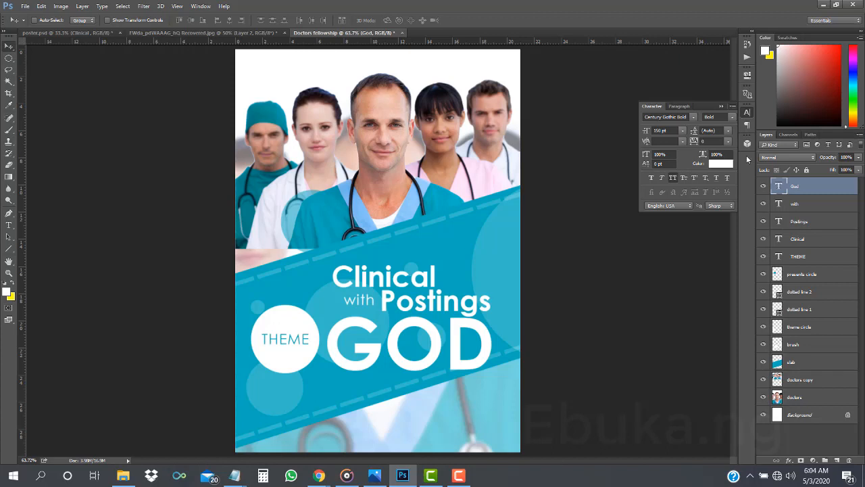
click(670, 130)
text(10)
key(Return)
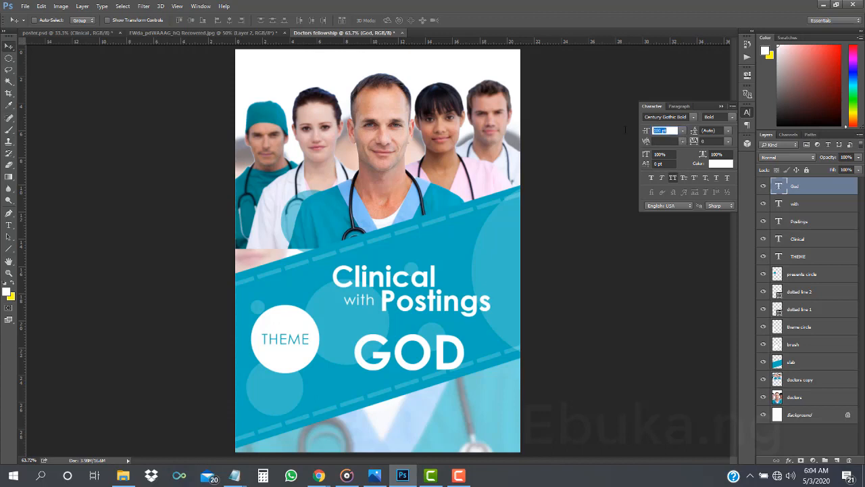
text(130)
key(Return)
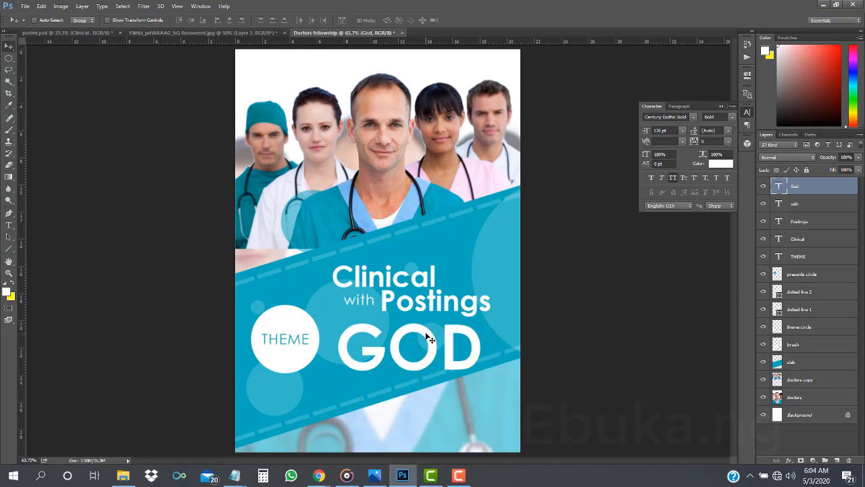
mouse_move(431, 337)
mouse_down()
mouse_move(436, 330)
mouse_move(429, 327)
mouse_up()
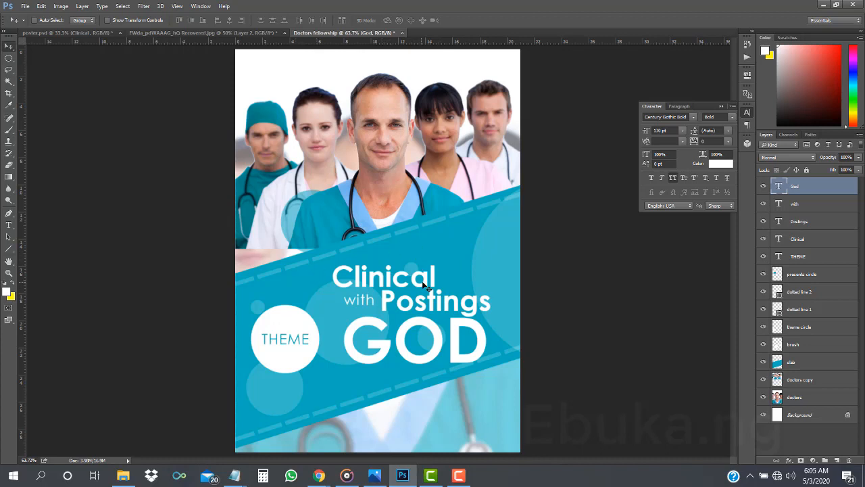
Step: Select the God, with, Postings and Clinical texts together, rotate them to -15.88° and shift them up and left within the slanted slab
shift+click(804, 207)
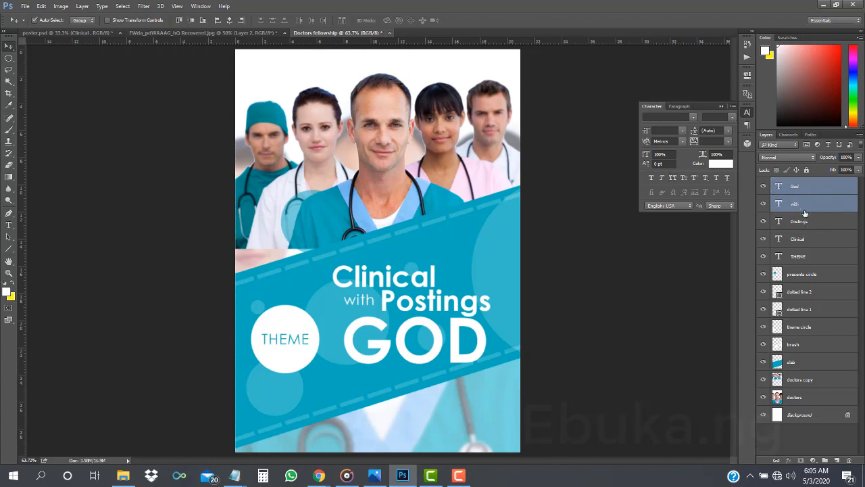
ctrl+click(803, 208)
ctrl+click(805, 222)
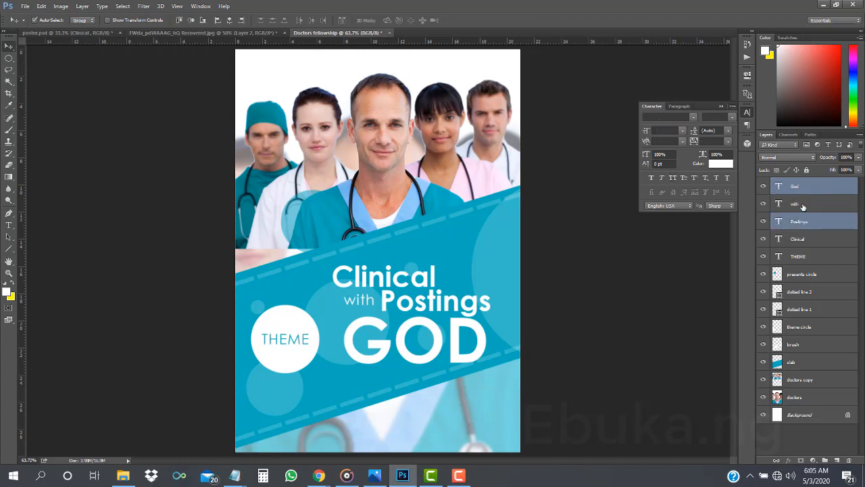
ctrl+click(802, 206)
ctrl+click(807, 240)
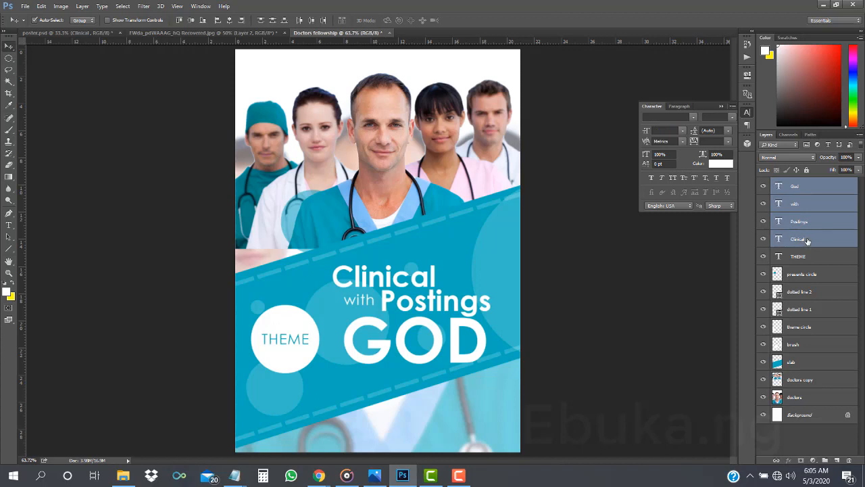
click(821, 187)
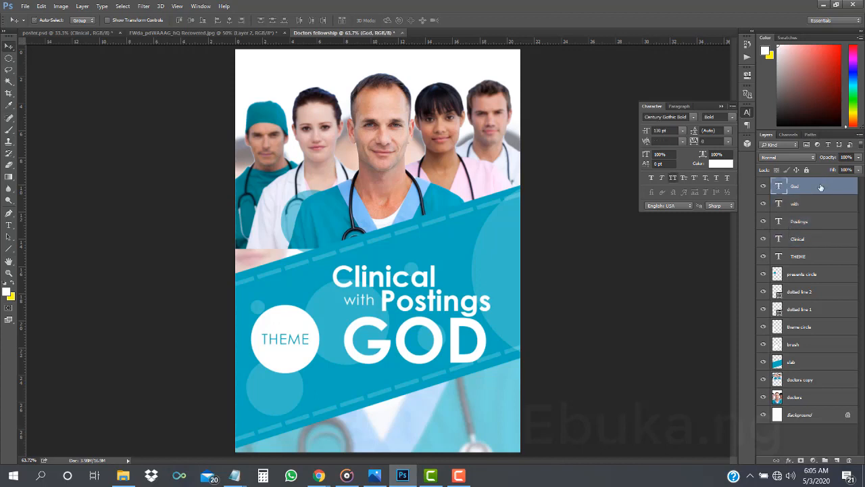
shift+click(819, 244)
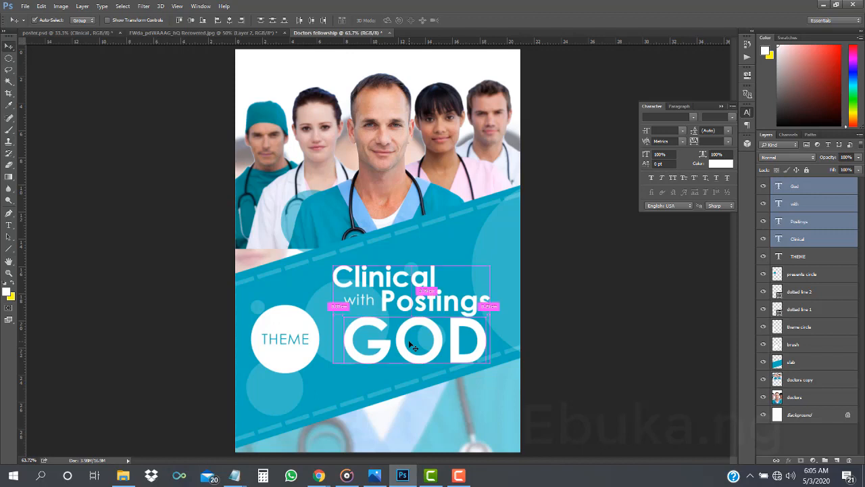
key(ctrl+t)
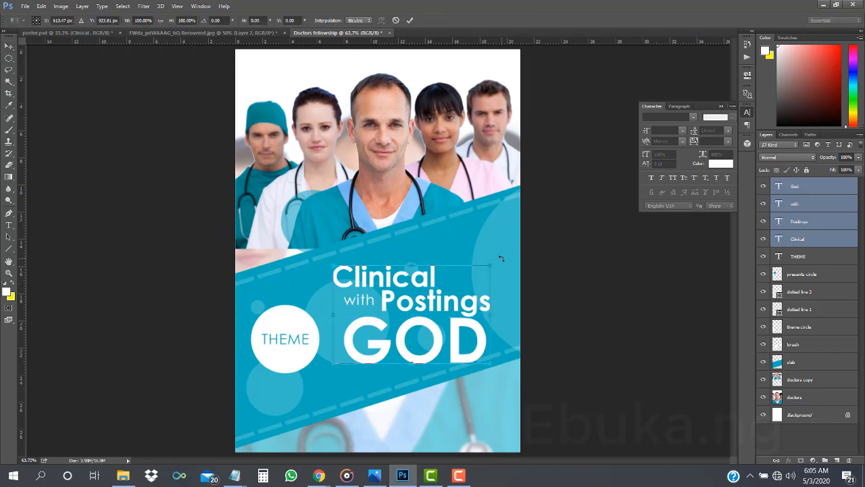
drag(497, 258, 486, 233)
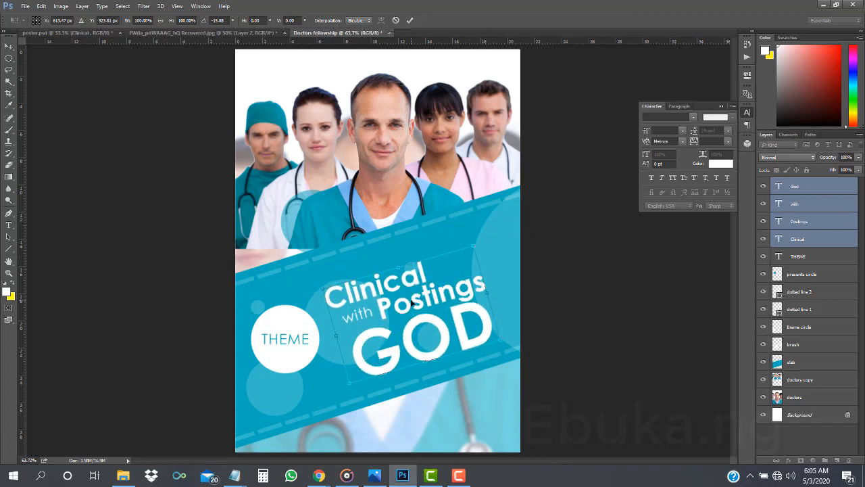
drag(419, 298, 411, 291)
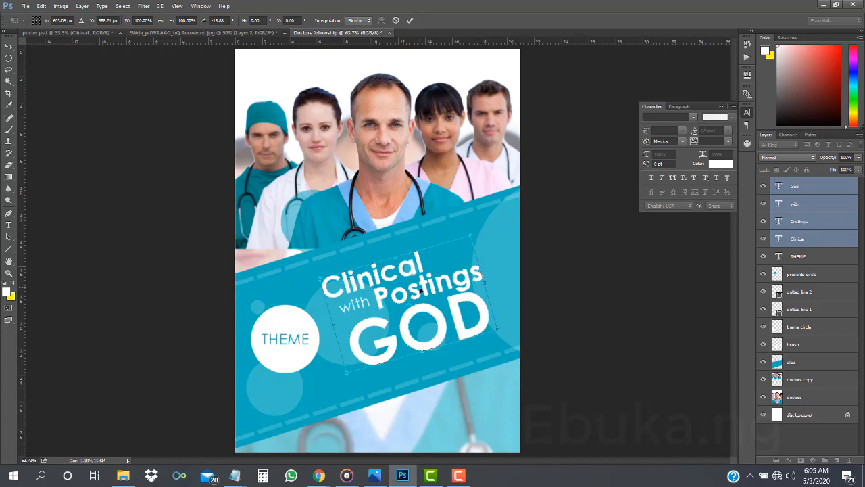
drag(422, 290, 416, 291)
key(Return)
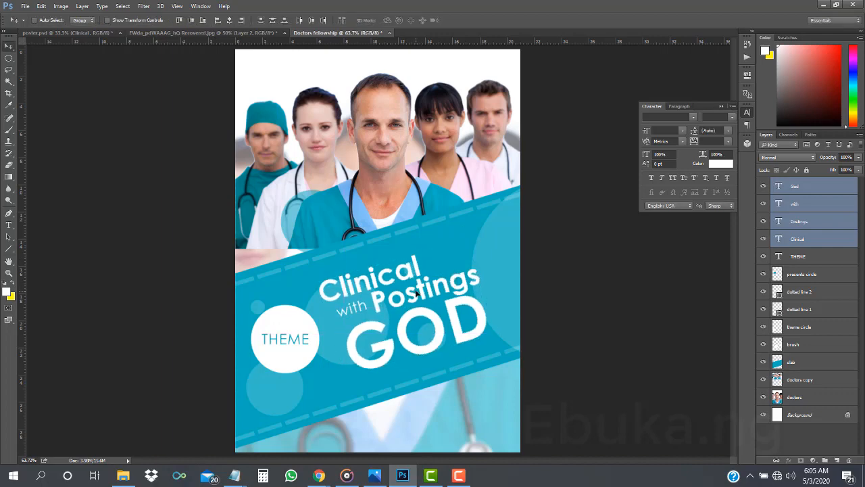
Step: Compare the tilted title with poster.psd and scale the four title texts up slightly from their center
click(91, 34)
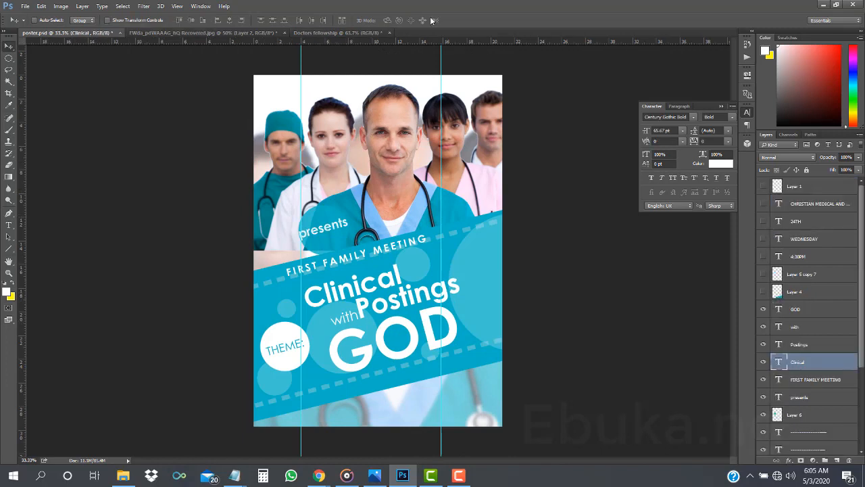
click(357, 32)
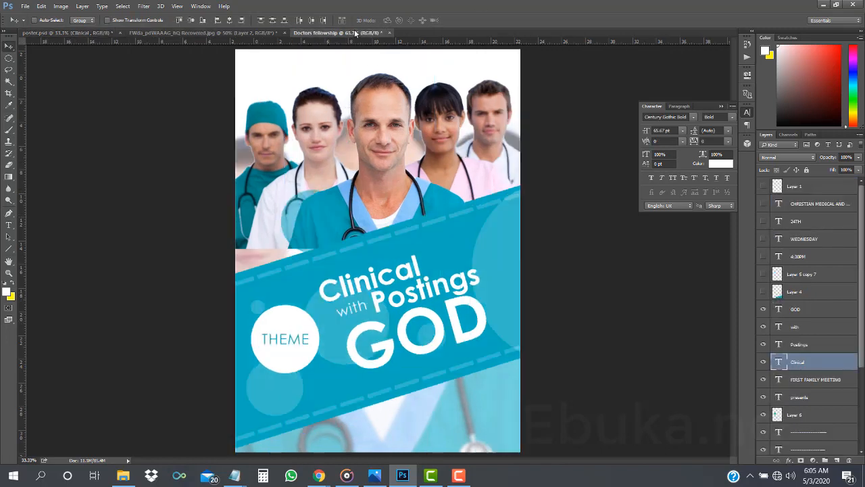
key(ctrl)
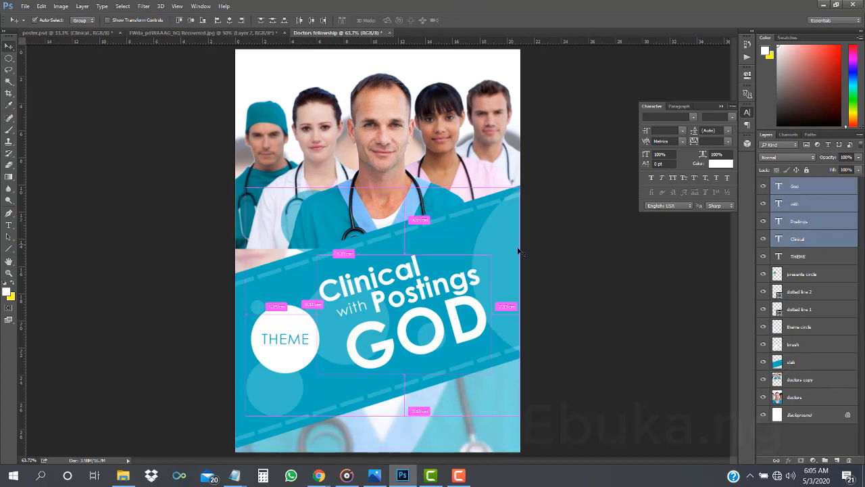
key(ctrl+t)
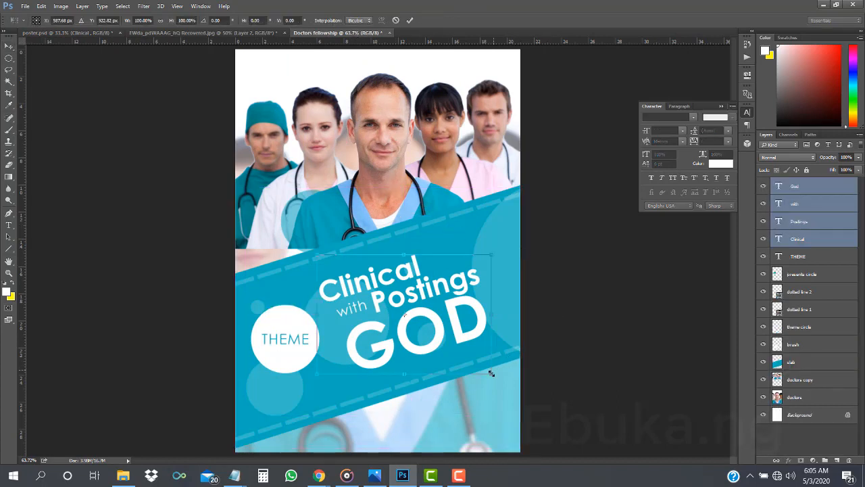
mouse_move(492, 374)
mouse_down()
mouse_move(504, 370)
mouse_move(497, 378)
mouse_up()
key(Return)
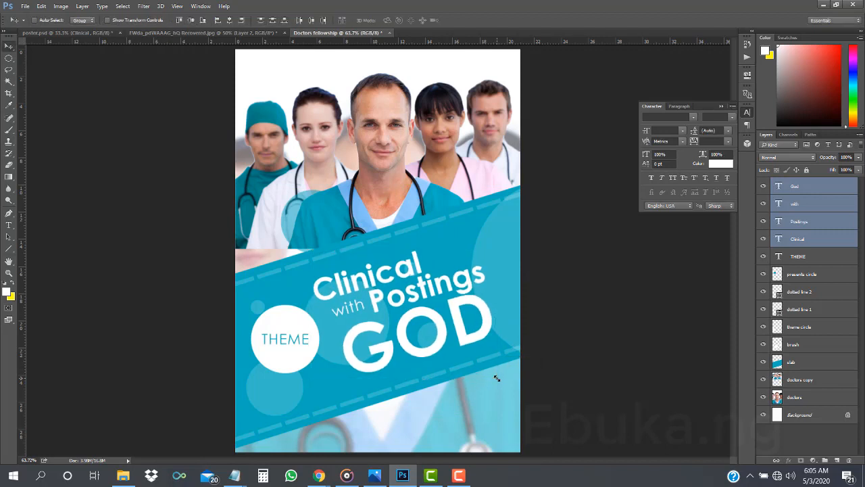
Step: Rotate the four title texts very slightly to fine-tune their tilt along the slab
key(ctrl+t)
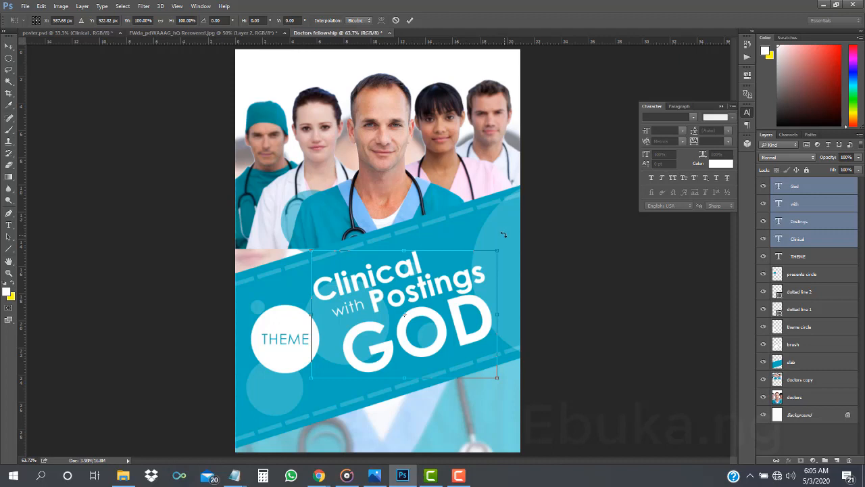
drag(502, 234, 502, 233)
key(Return)
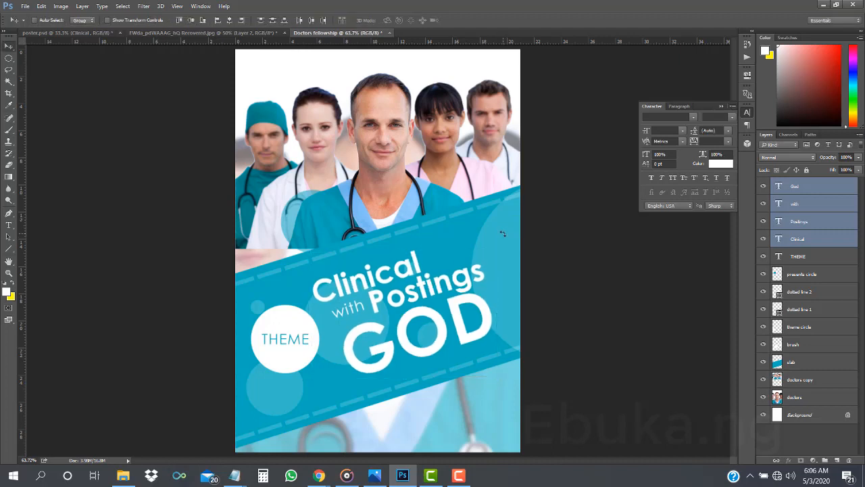
click(804, 261)
key(ctrl+t)
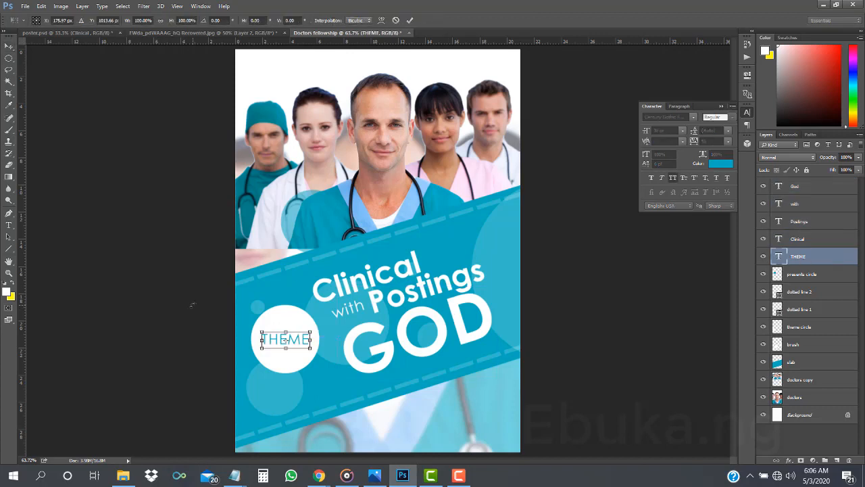
key(Return)
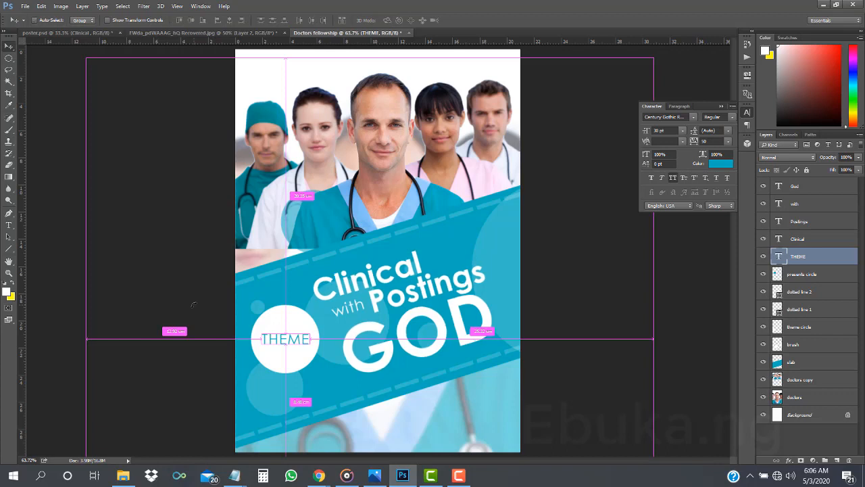
Step: Undo the rotation and enlargement of the title texts, stepping back to the horizontal layout with GOD close beneath Postings
key(ctrl+alt+z)
key(ctrl+alt+z)
key(ctrl+alt+z)
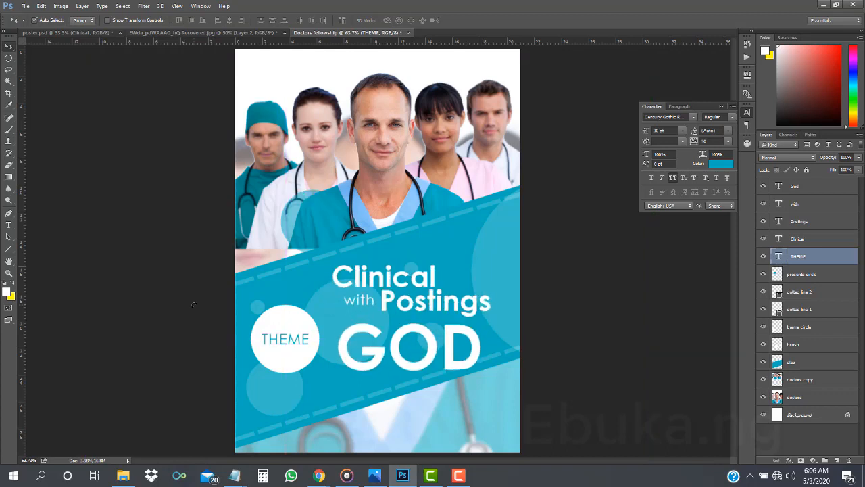
key(ctrl+shift+z)
key(ctrl+shift+z)
key(ctrl+shift+z)
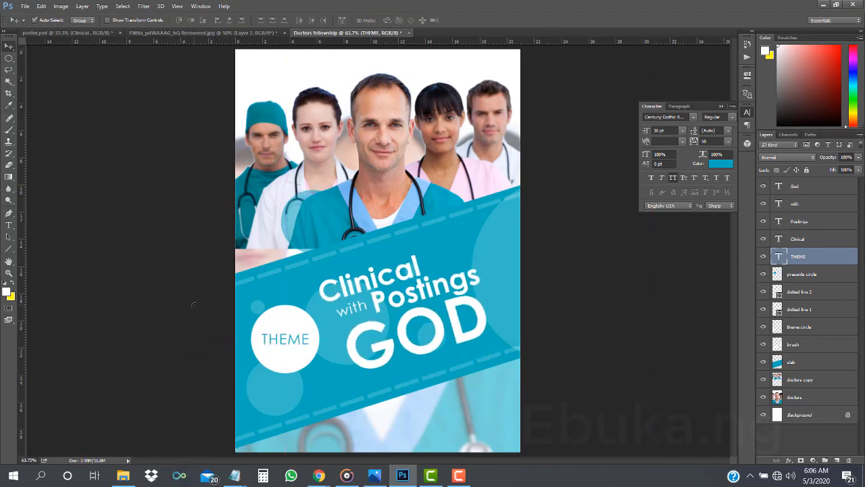
key(ctrl+alt+z)
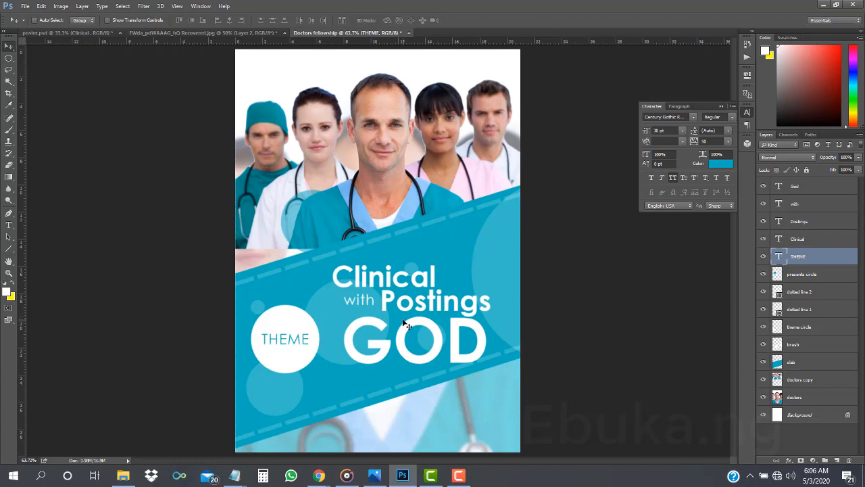
key(ctrl)
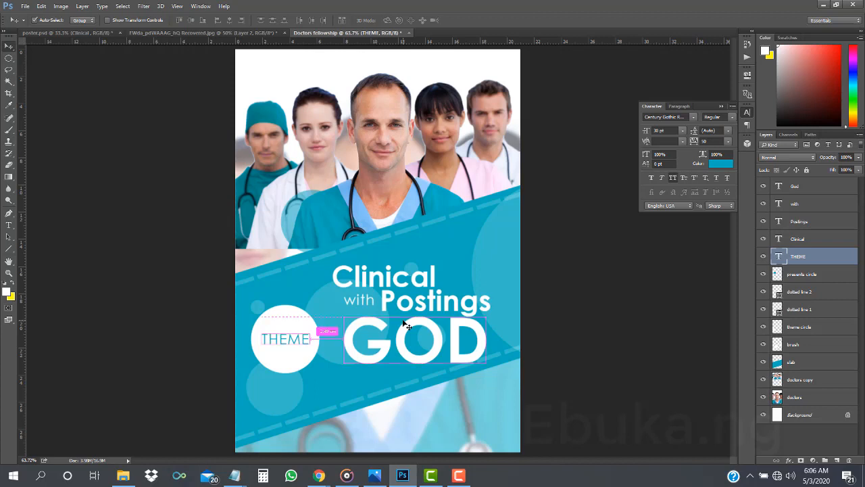
key(ctrl+t)
key(Return)
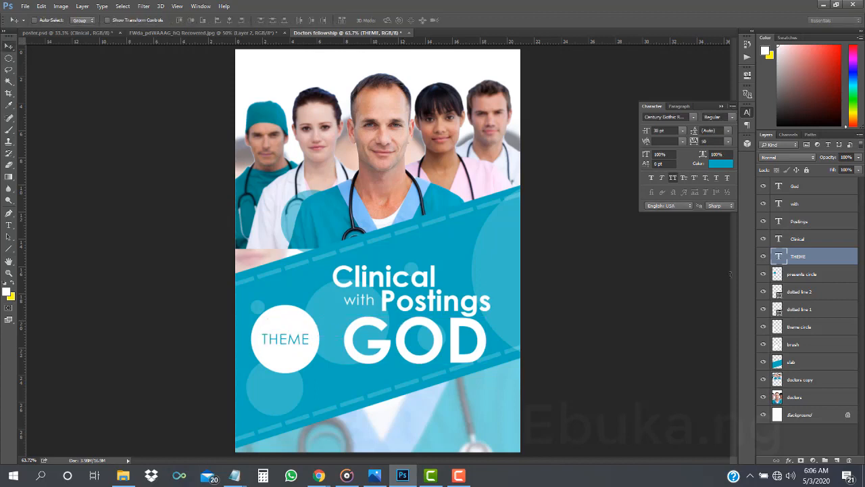
Step: Select the God, with, Postings and Clinical text layers together and begin a free transform on them
click(798, 189)
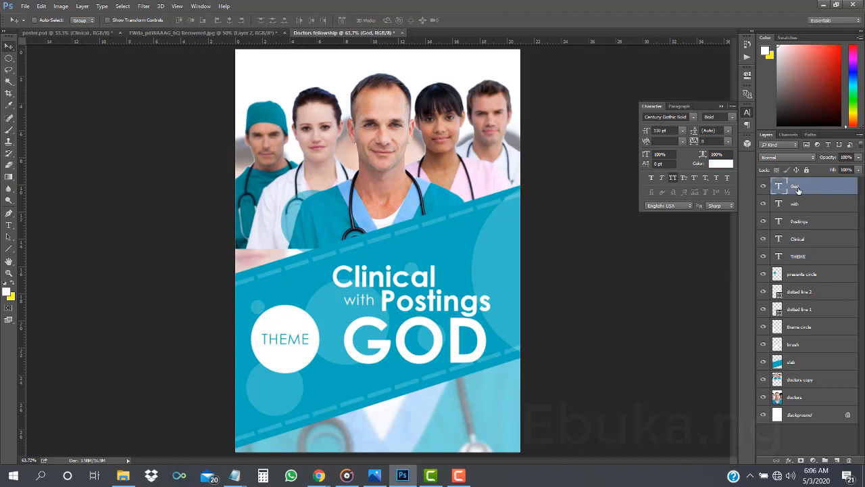
shift+click(794, 240)
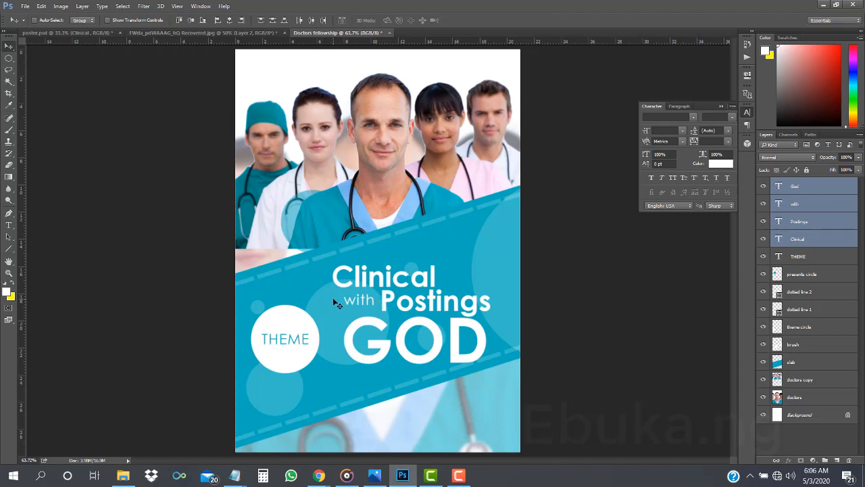
key(ctrl+t)
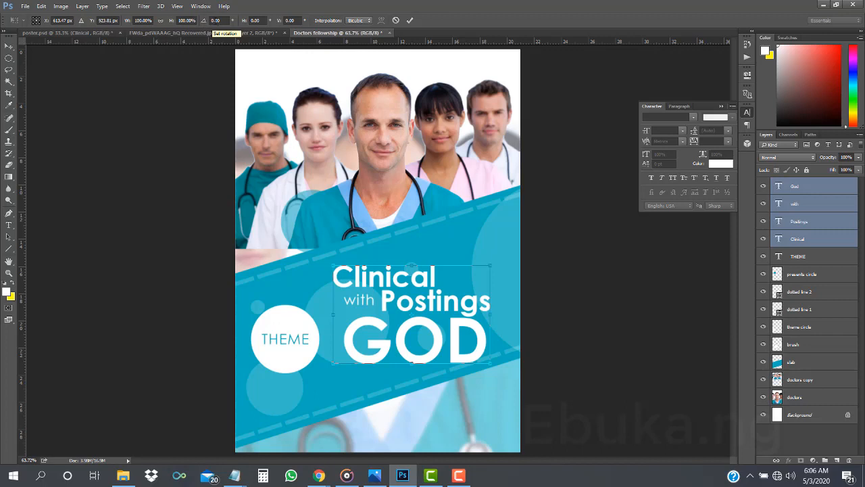
Step: Try rotating the four title texts by 10° and by -10°, resetting the angle to 0 after each attempt
click(214, 21)
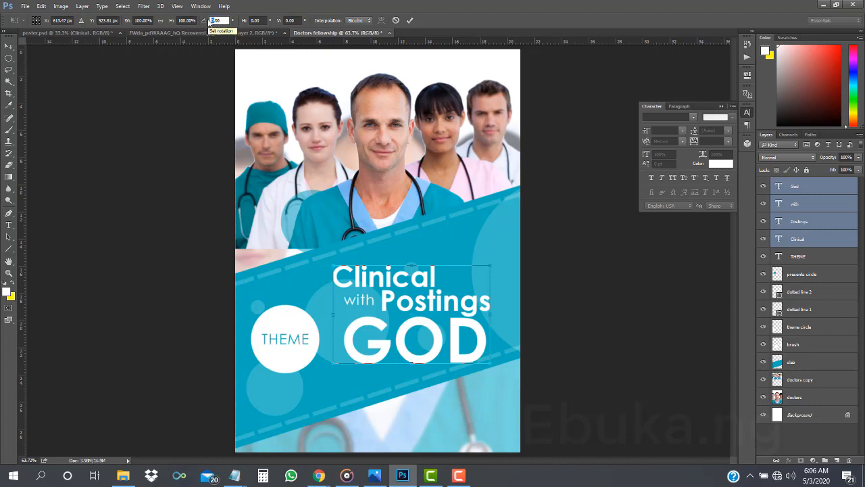
text(10)
key(Return)
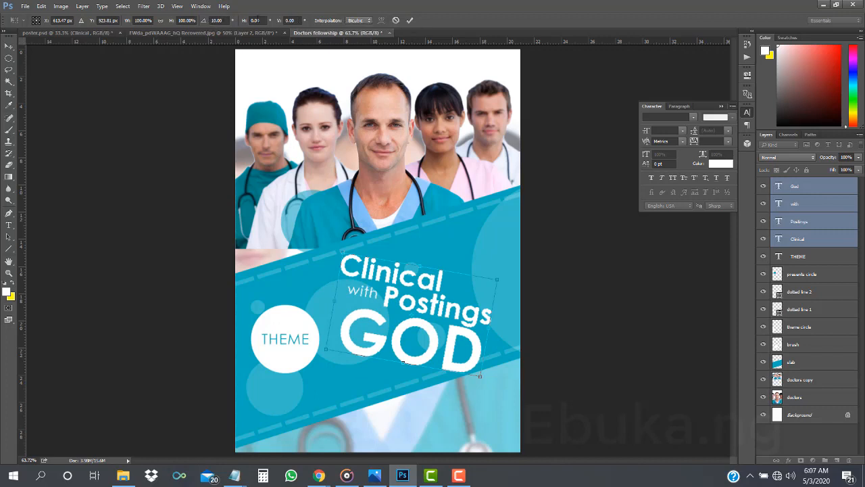
click(212, 20)
text(0)
key(Return)
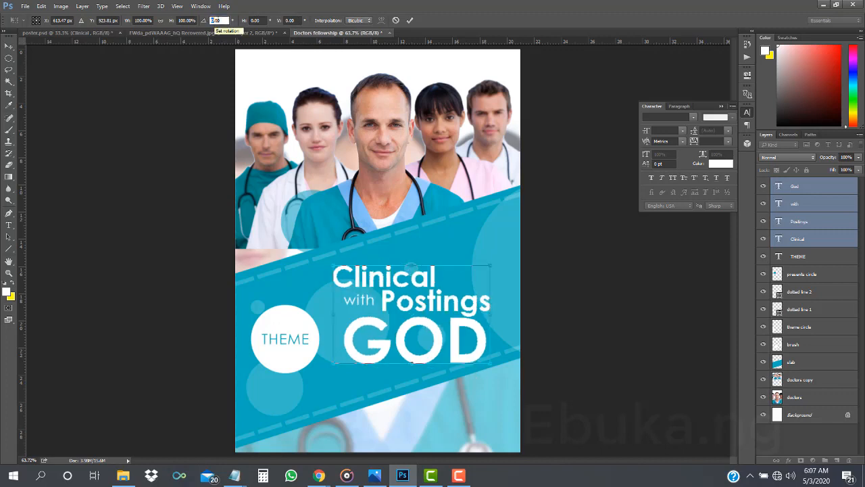
text(-10)
key(Return)
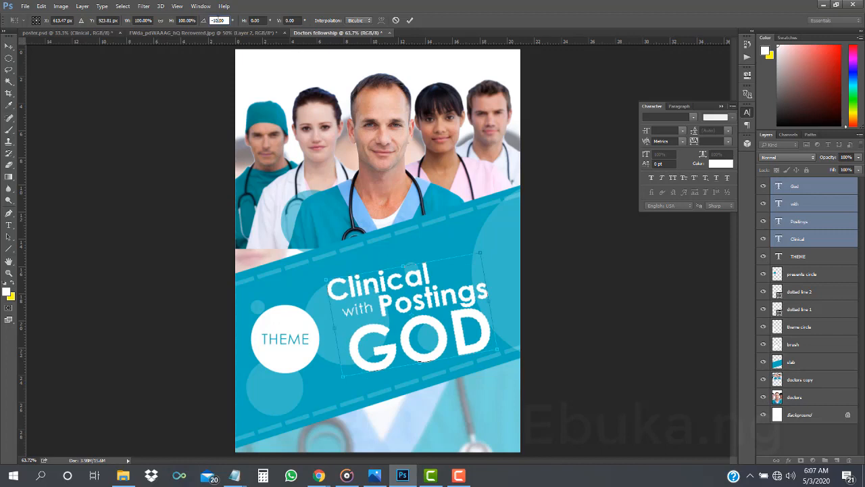
text(0)
key(Return)
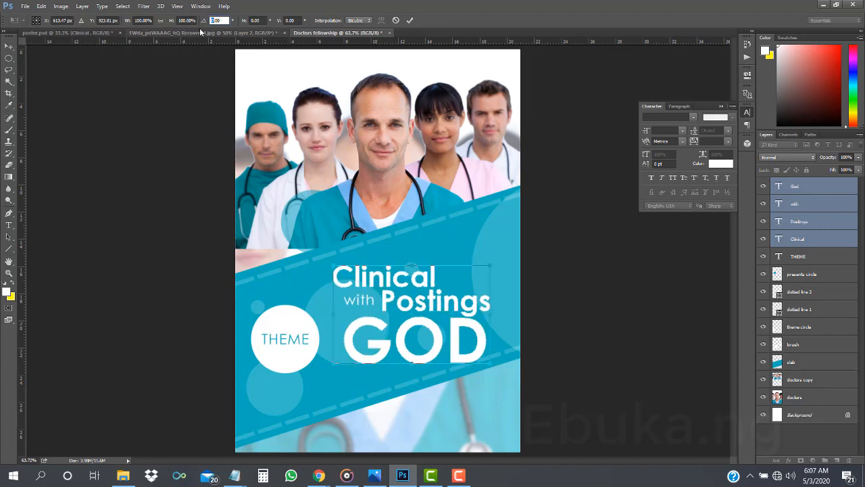
Step: Rotate the four title texts to -20° and shift them slightly up and left within the slanted slab
text(-20)
key(Return)
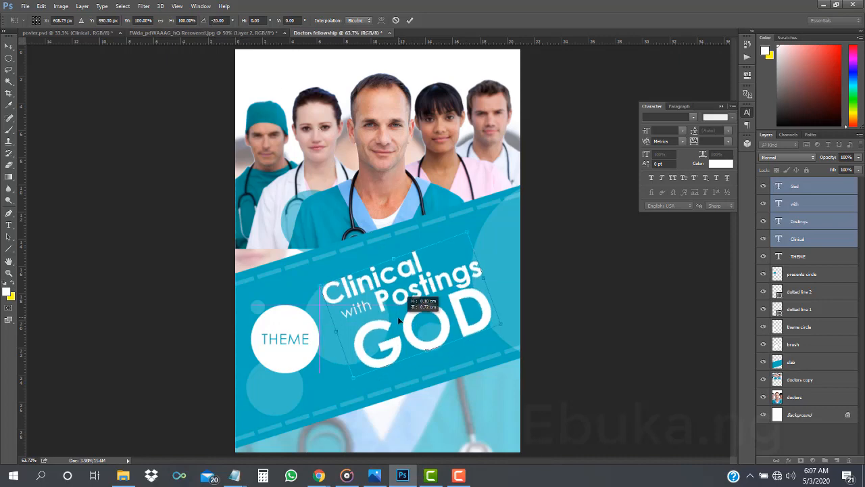
drag(398, 319, 397, 316)
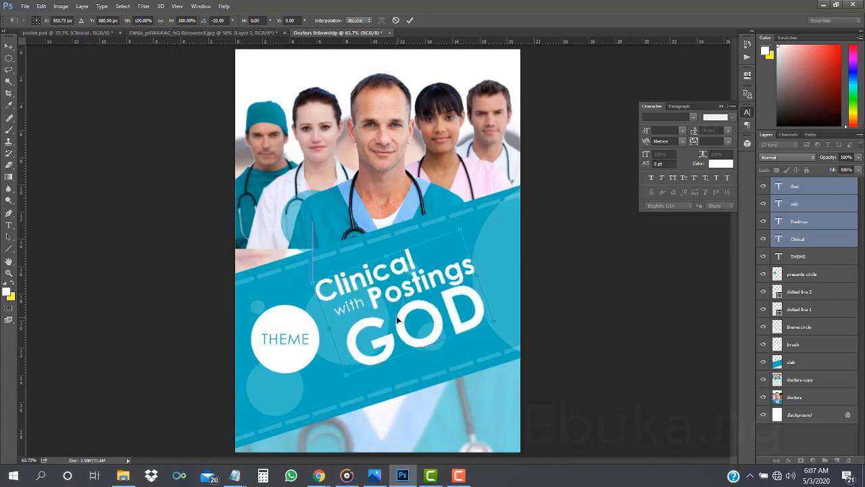
key(Return)
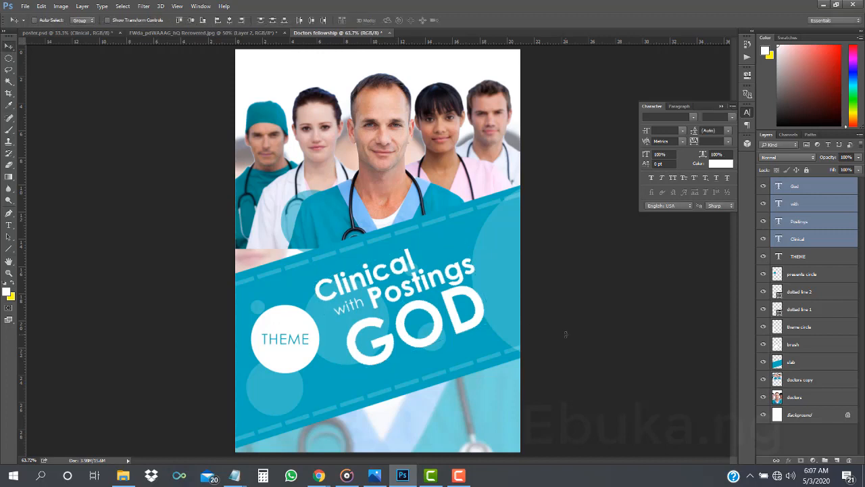
Step: Fine-tune the tilted title texts by rotating them about 1.03° and scaling them proportionally to about 106.73% from their center
key(ctrl+t)
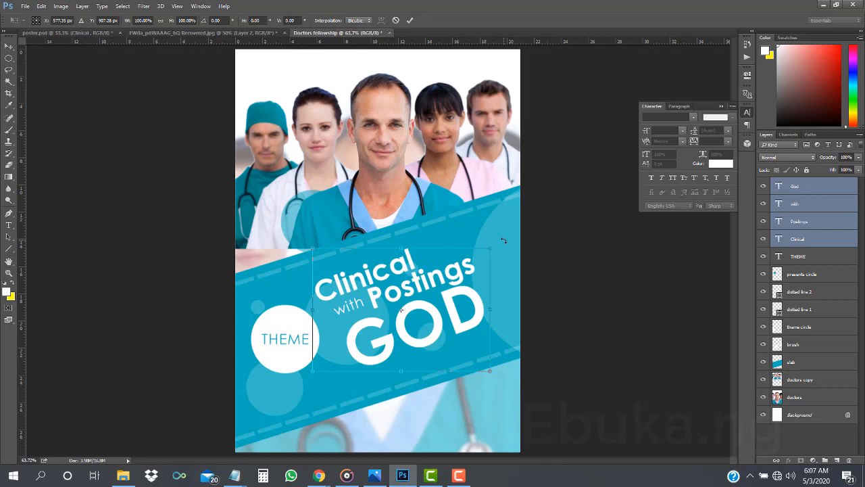
drag(491, 375, 484, 372)
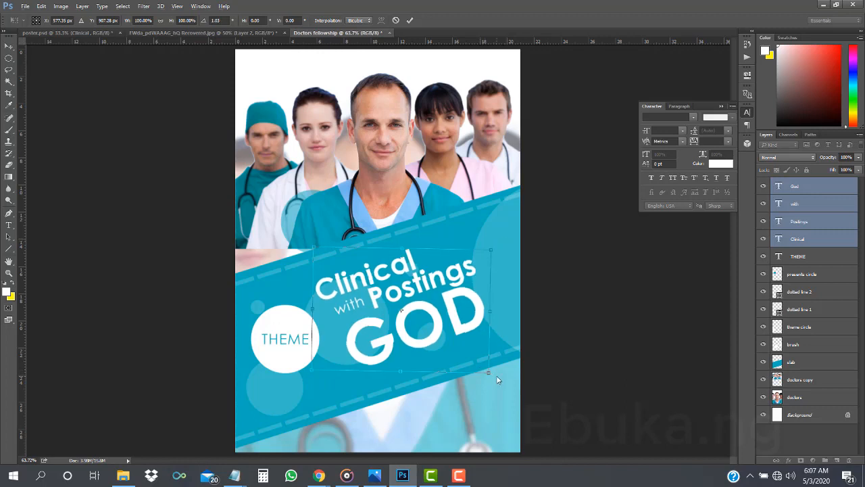
drag(488, 373, 494, 377)
key(Return)
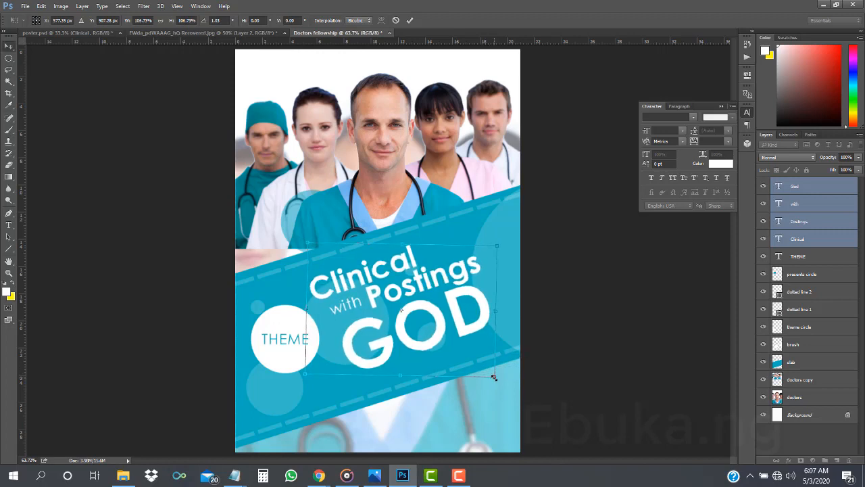
Step: Rotate the THEME text in the white circle to -20°
click(796, 261)
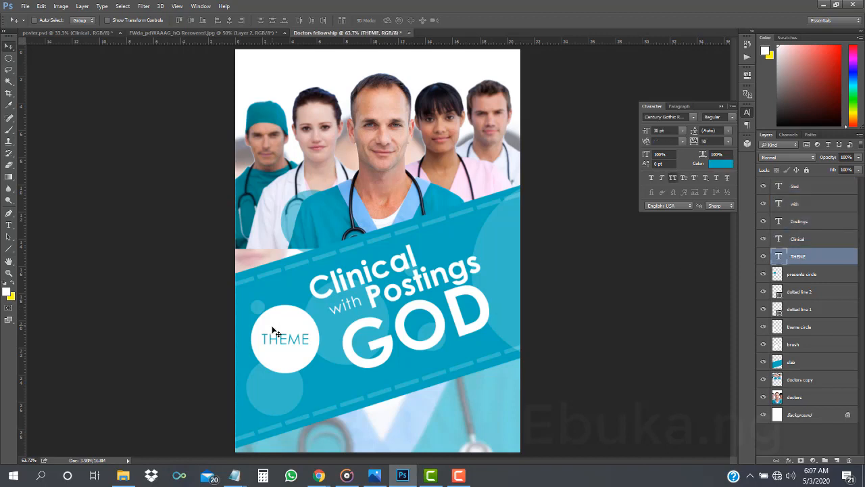
key(ctrl)
key(ctrl+t)
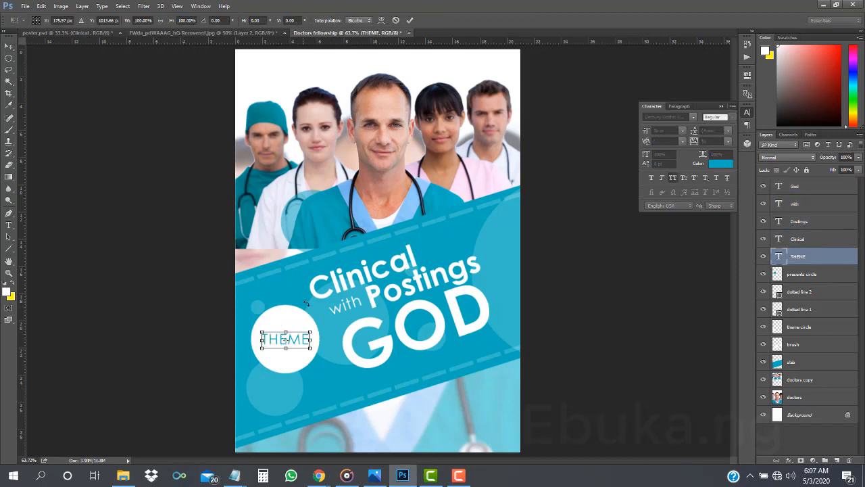
click(215, 20)
text(-)
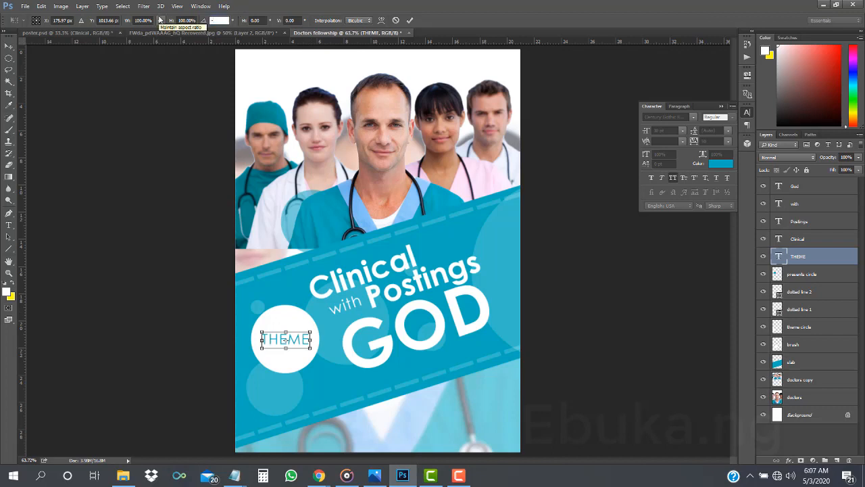
text(2)
key(BackSpace)
text(0)
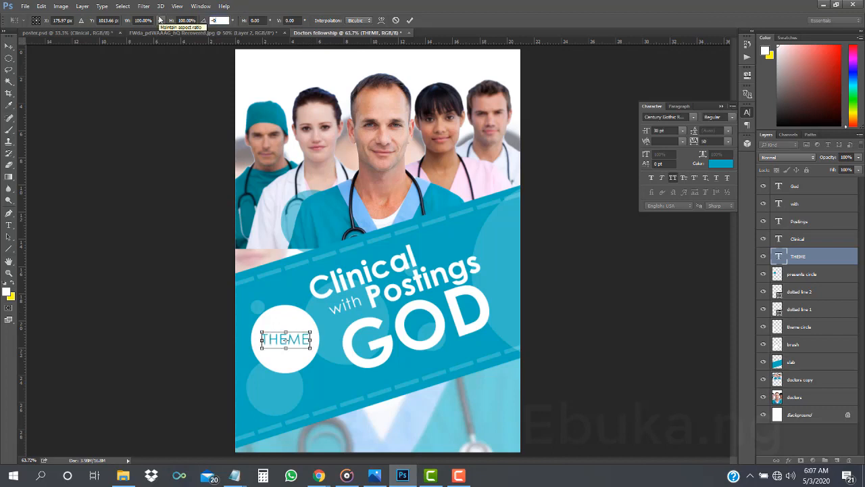
text(28)
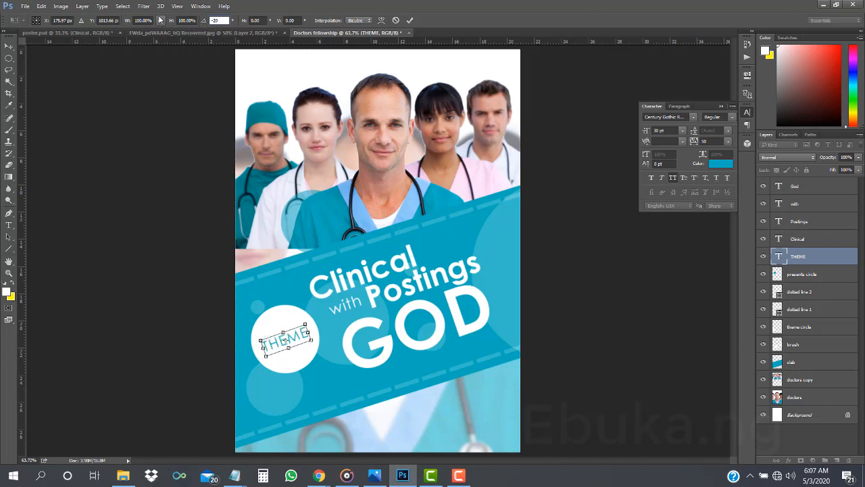
key(Return)
key(Return)
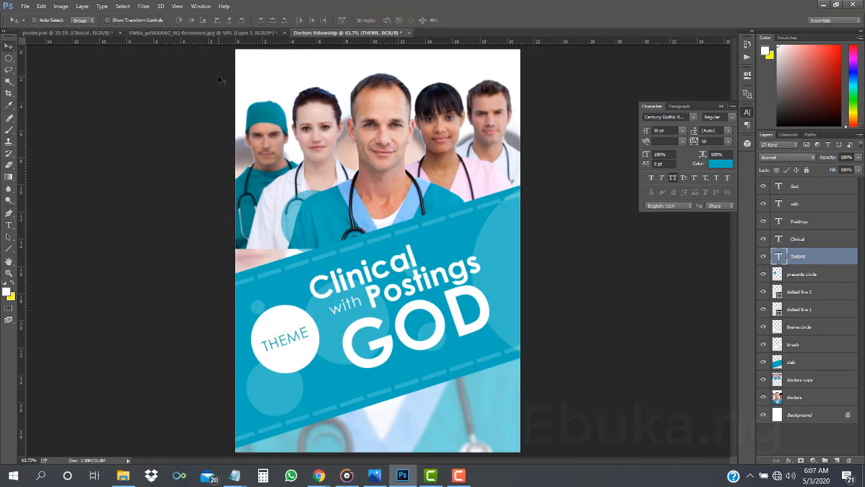
Step: Compare the layout with poster.psd and set the brush layer's opacity to 30% in Doctors fellowship
click(64, 35)
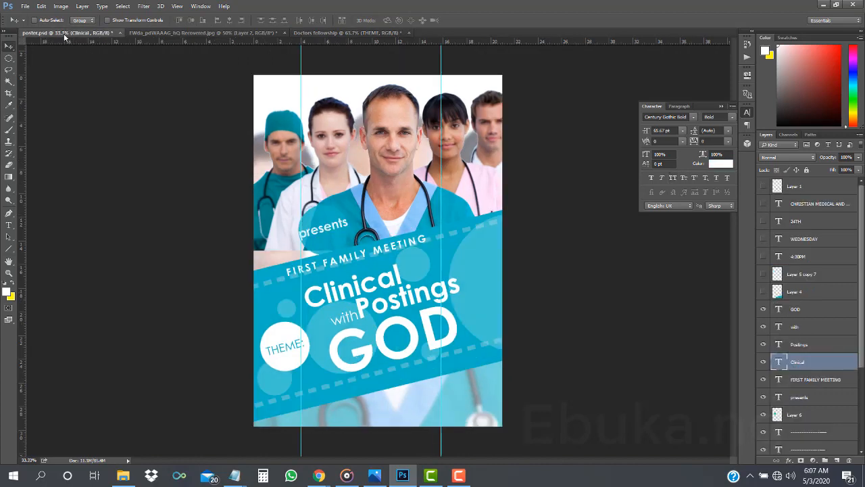
click(365, 32)
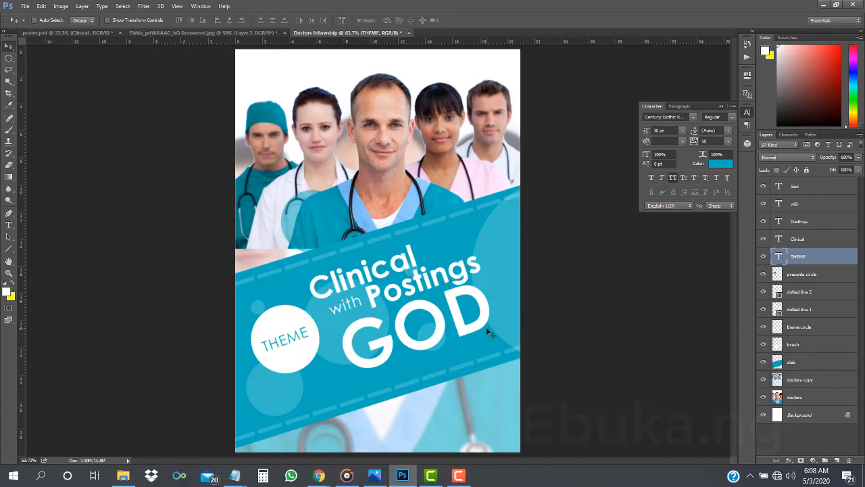
click(816, 346)
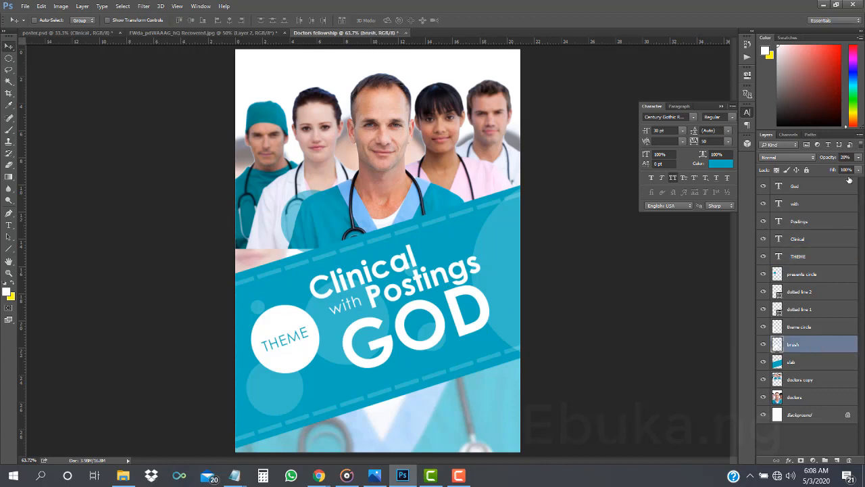
click(845, 157)
text(30)
key(Return)
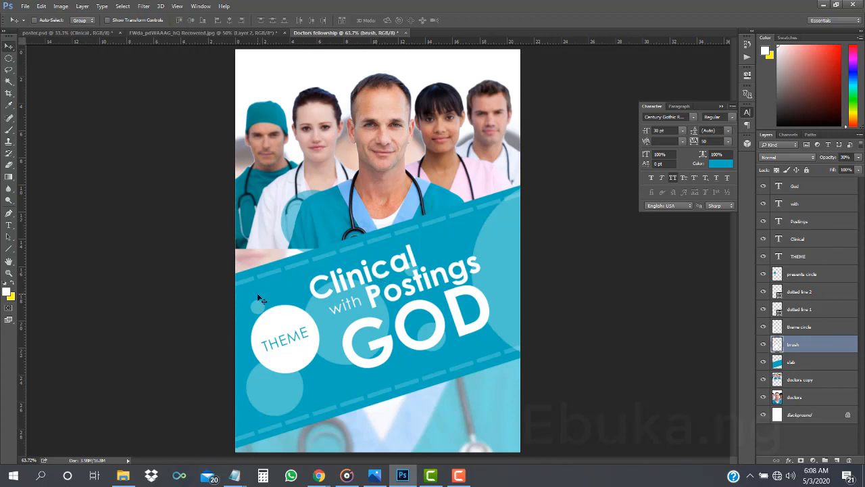
Step: Pick up the FIRST FAMILY MEETING layer's 24 pt Century Gothic Bold formatting from poster.psd and add that text on the Doctors fellowship slab
click(52, 33)
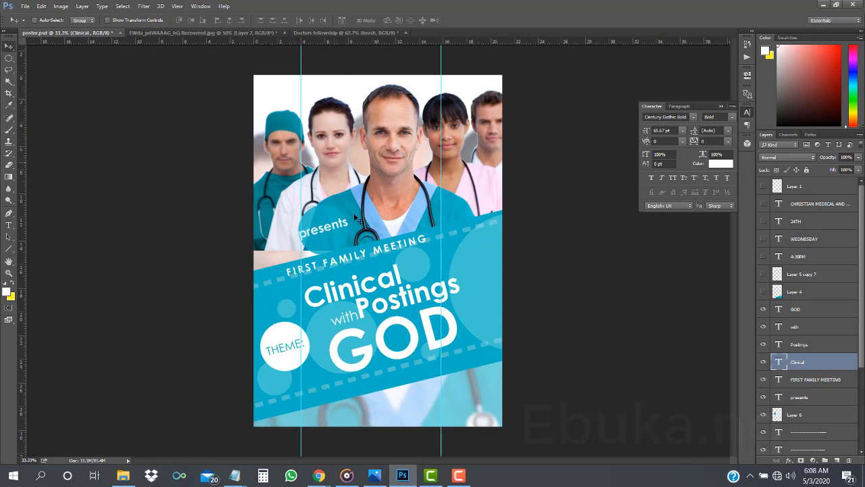
click(810, 382)
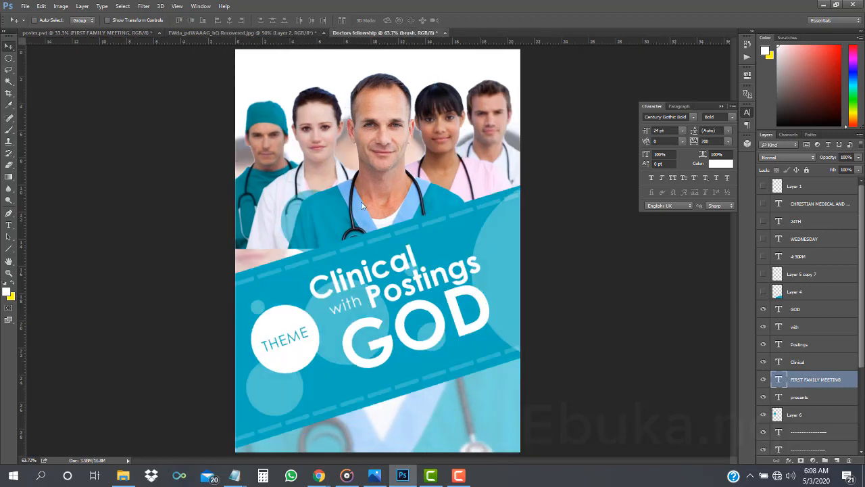
click(382, 31)
key(t)
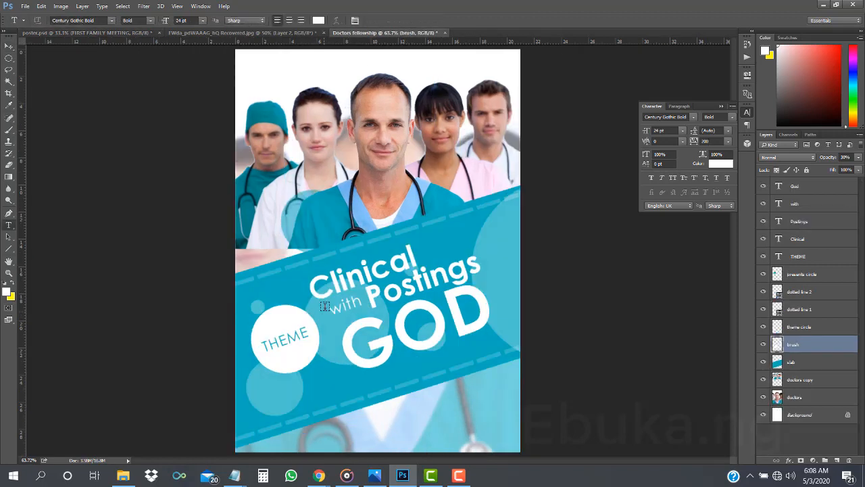
click(286, 287)
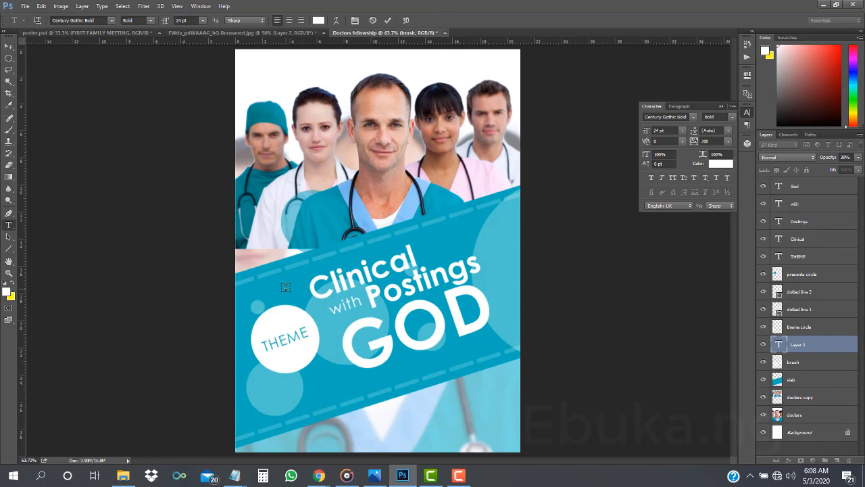
text(FIRST FAMILY MEETING)
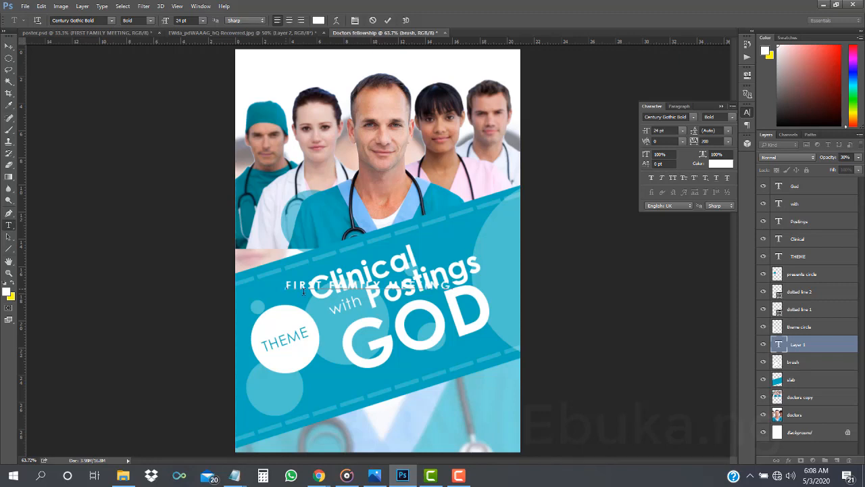
Step: Bring the FIRST FAMILY MEETING layer to the top of the layer stack and move the text above Clinical
click(800, 344)
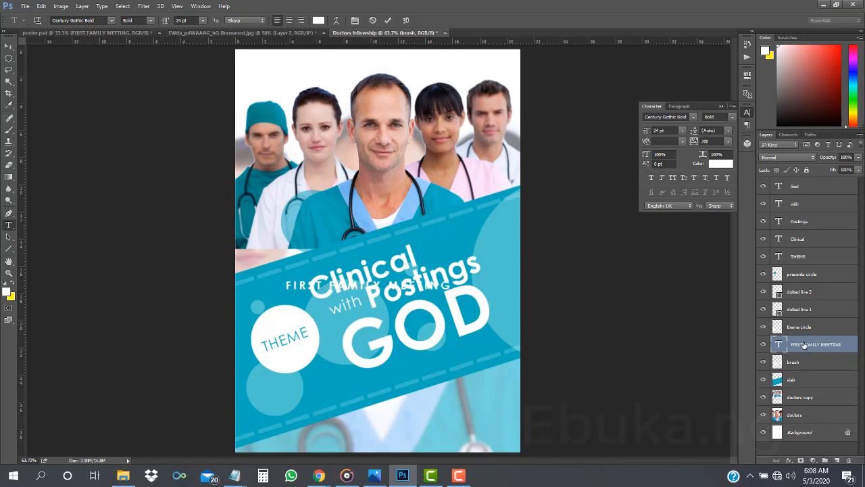
drag(801, 344, 796, 183)
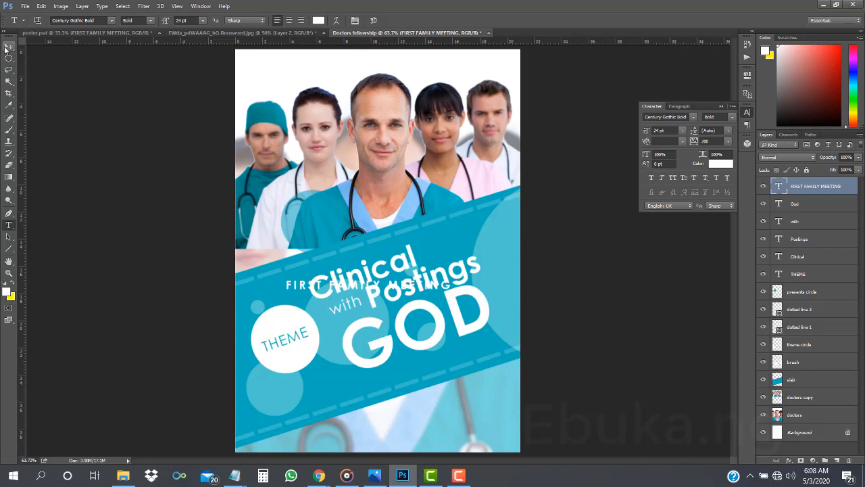
click(6, 48)
drag(394, 297, 419, 254)
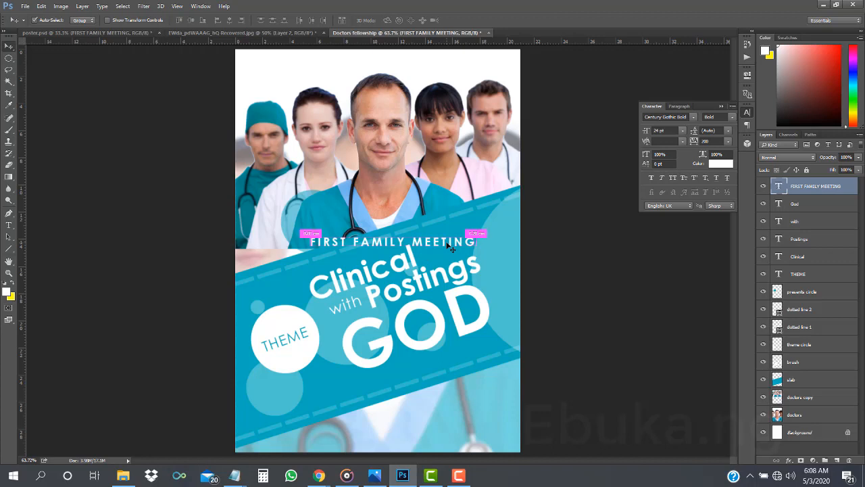
Step: Rotate the FIRST FAMILY MEETING text to about -18° and shift it back along the slab's upper dashed line
key(ctrl+t)
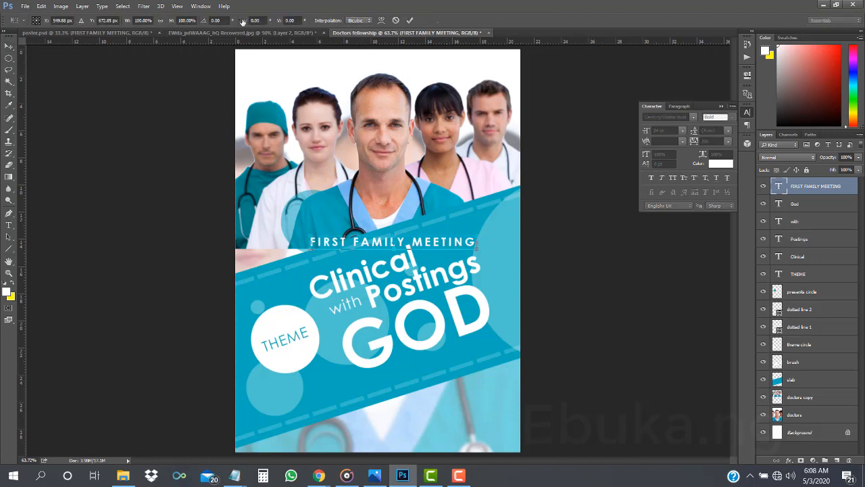
drag(227, 18, 184, 17)
text(-20)
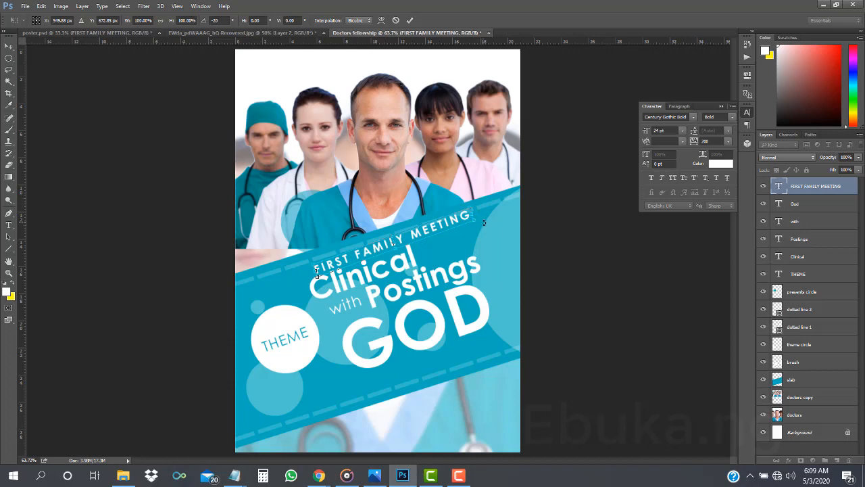
drag(484, 222, 486, 224)
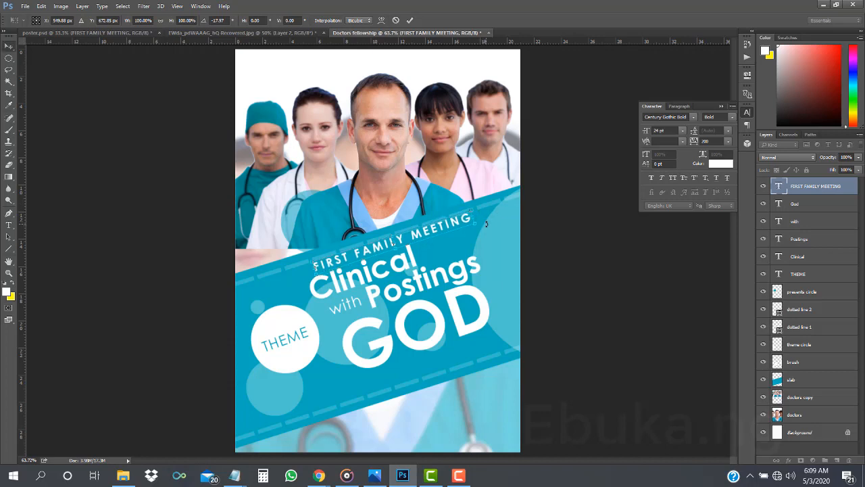
key(Return)
drag(414, 232, 387, 237)
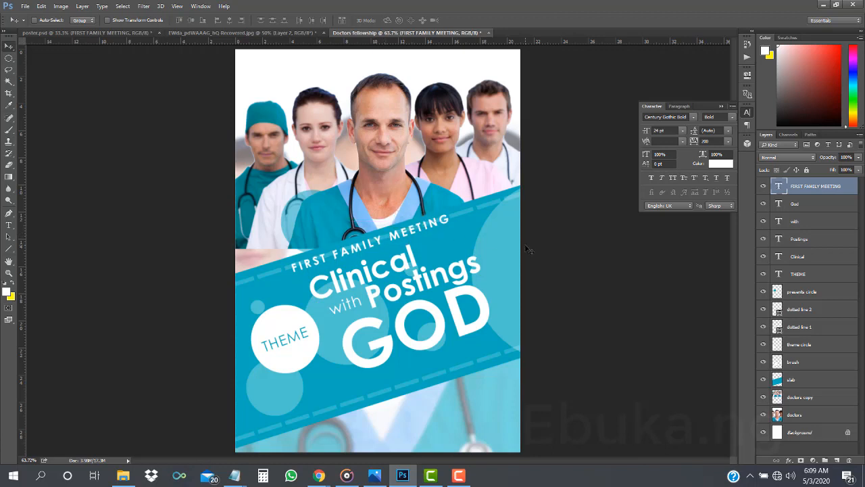
Step: Compare the FIRST FAMILY MEETING text with poster.psd and set its font size to 20 pt in Doctors fellowship
click(116, 33)
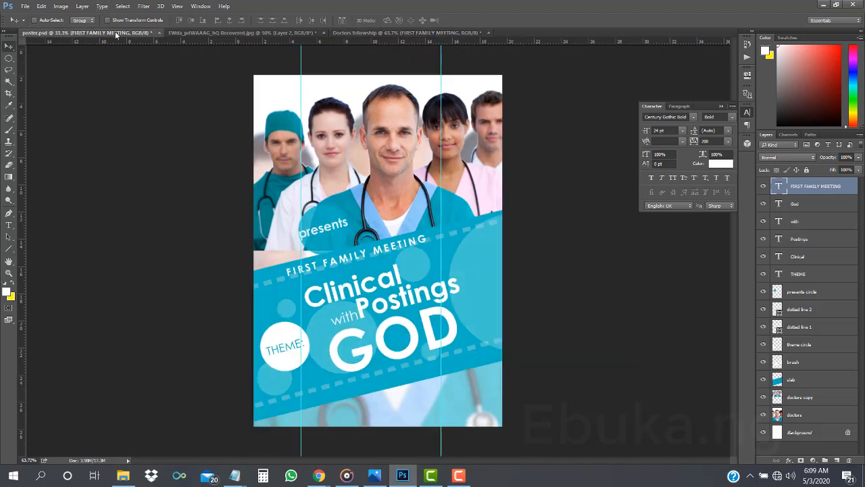
click(383, 34)
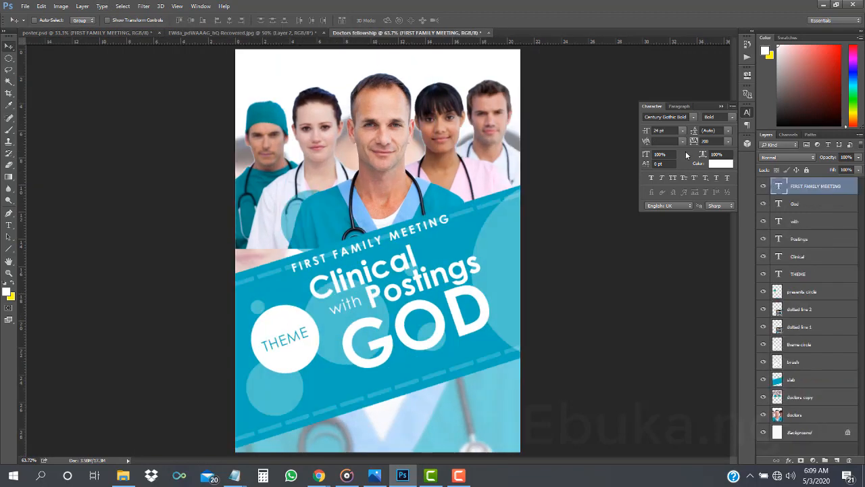
click(664, 130)
text(20)
key(Return)
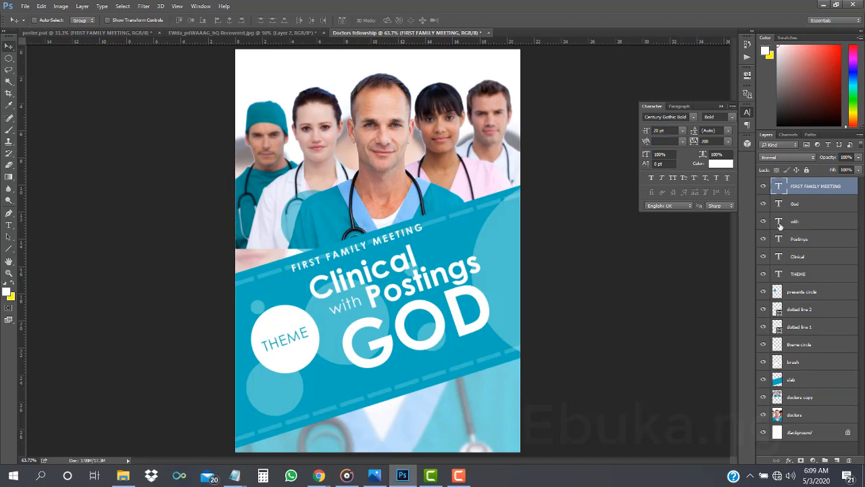
Step: Nudge the God, with, Postings and Clinical layers together slightly down, away from FIRST FAMILY MEETING
click(798, 206)
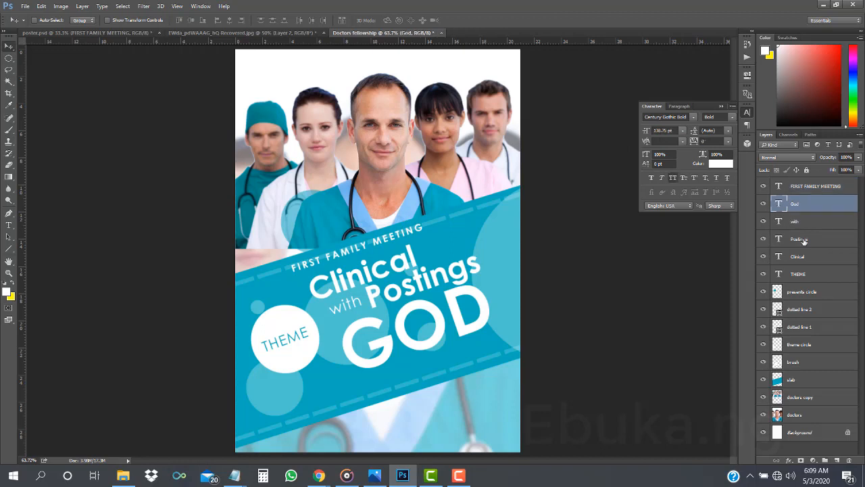
shift+click(801, 255)
drag(413, 279, 415, 282)
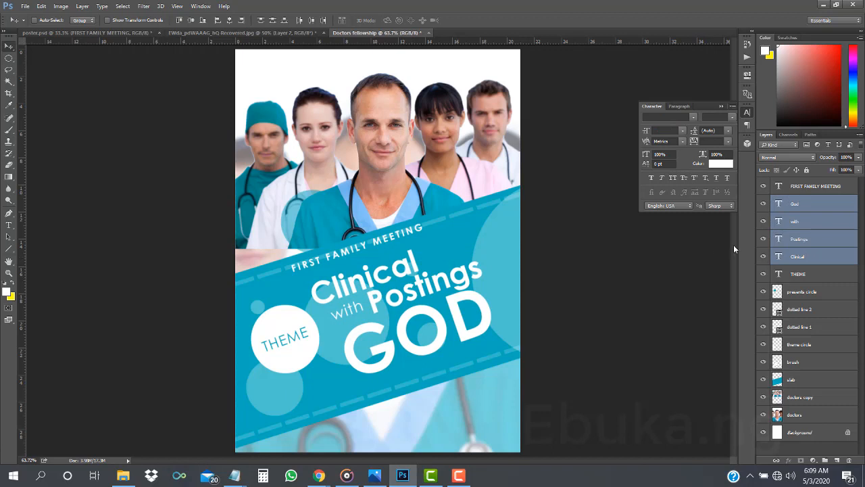
Step: Compare the text layout with poster.psd and check the presents layer's character formatting there, returning to Doctors fellowship
click(785, 186)
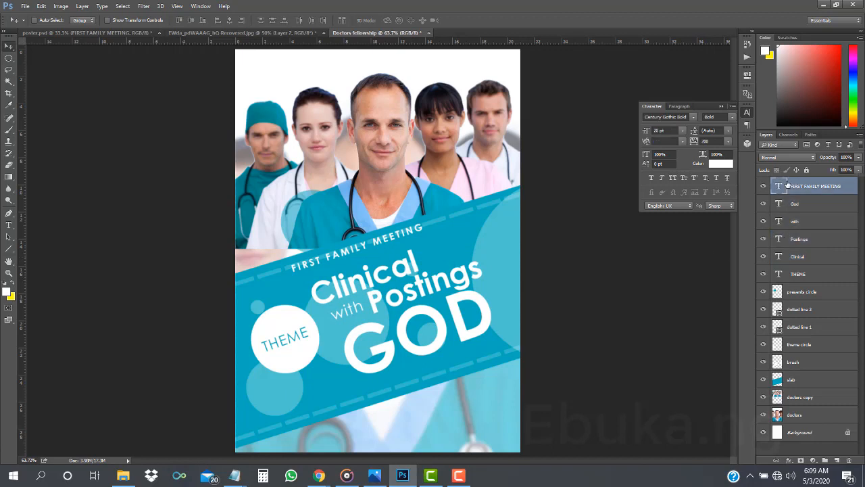
click(75, 33)
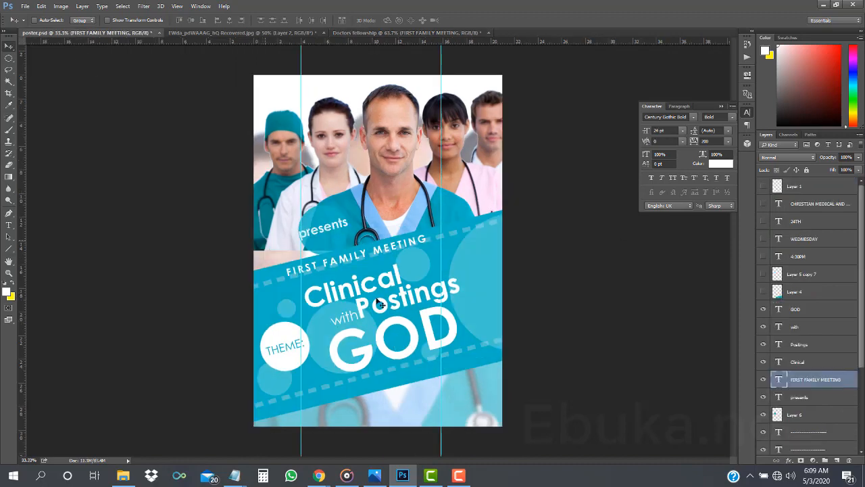
click(385, 33)
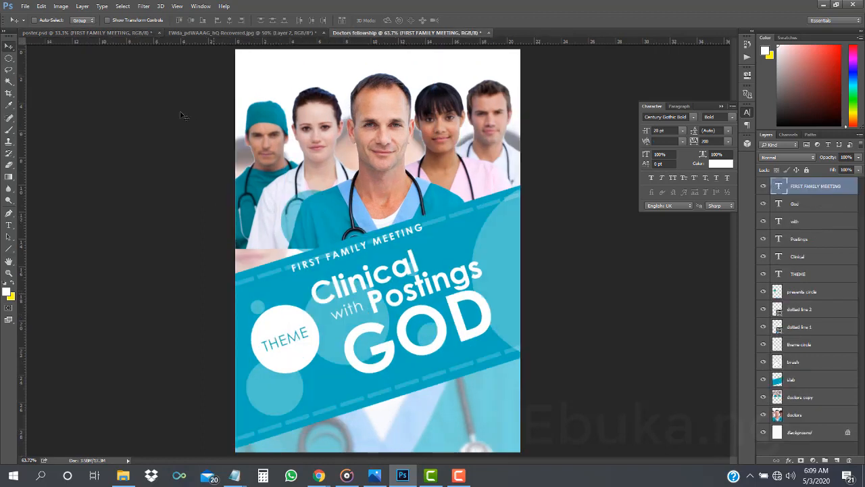
click(132, 35)
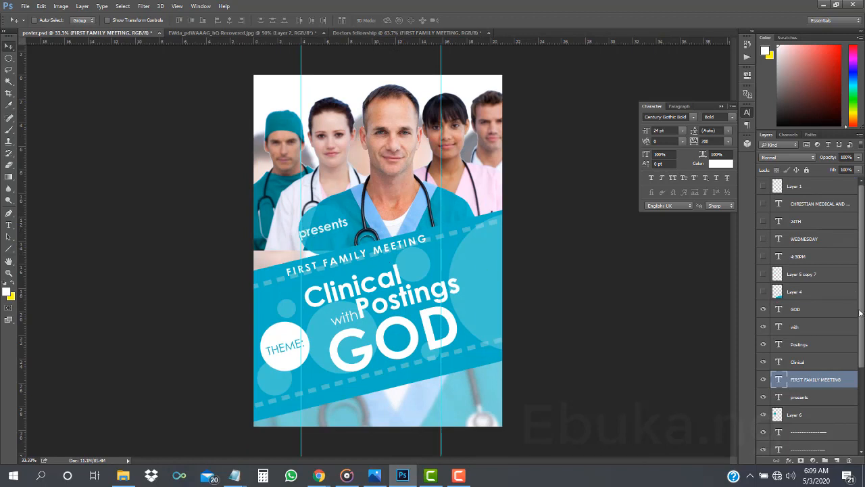
scroll(861, 329, down, 5)
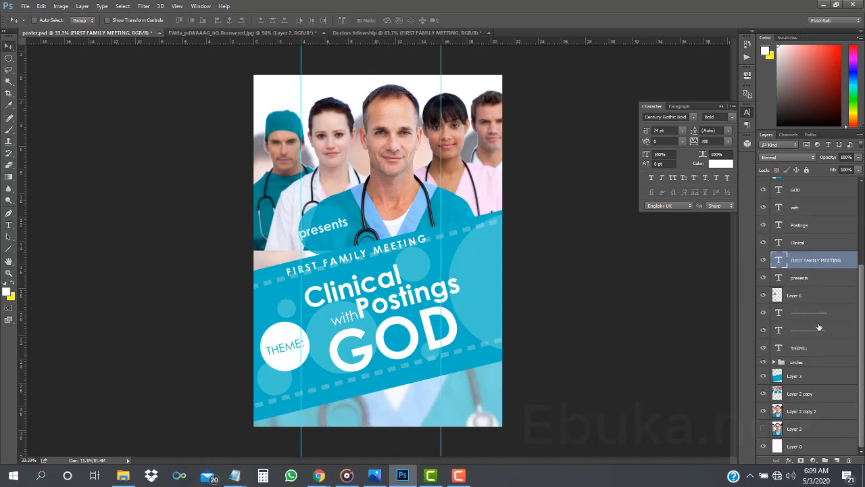
click(801, 278)
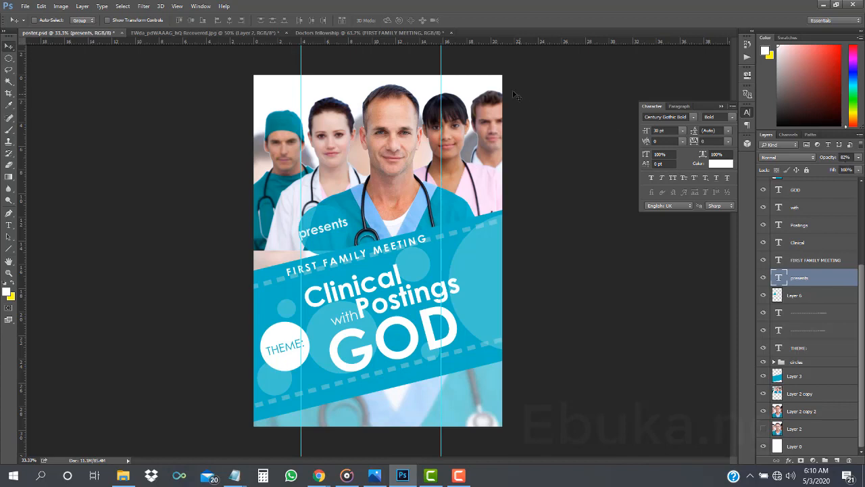
click(325, 33)
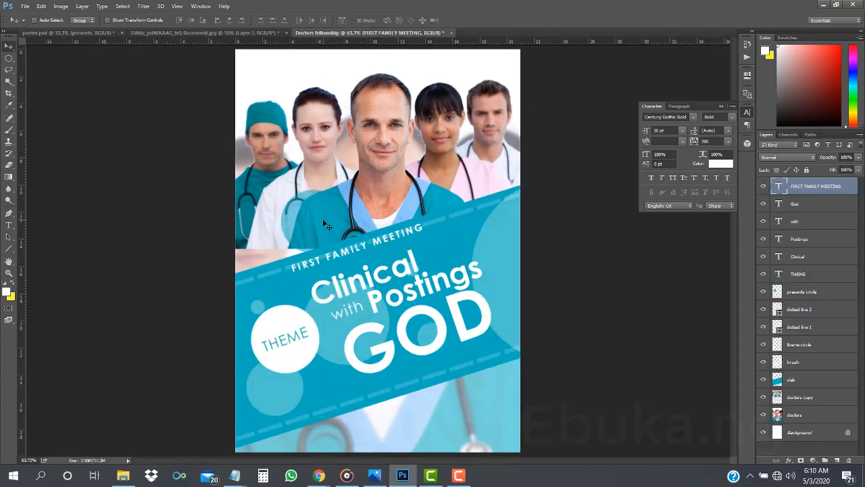
key(t)
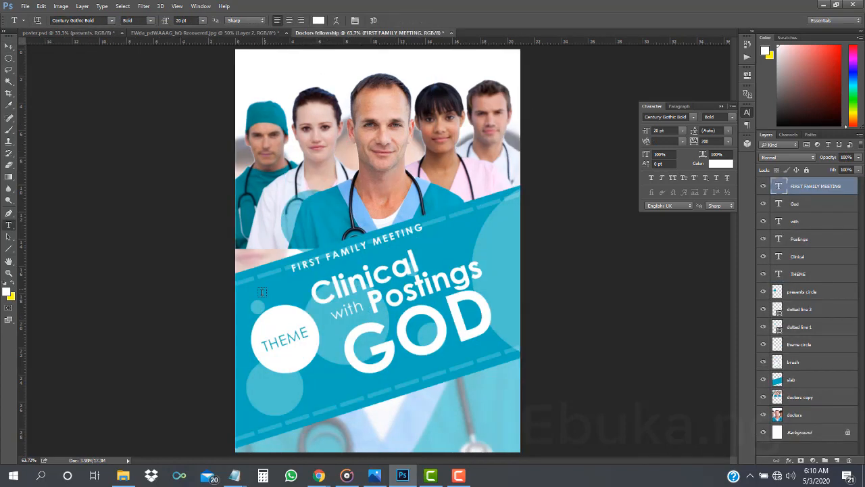
click(291, 232)
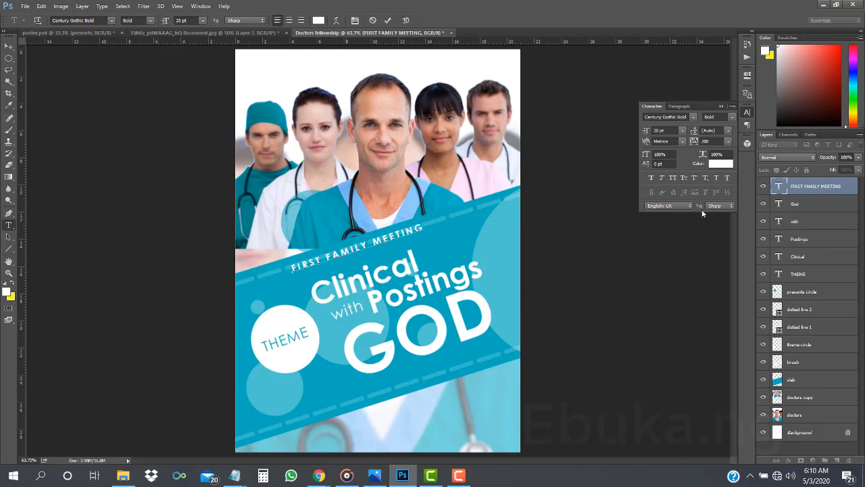
text(I)
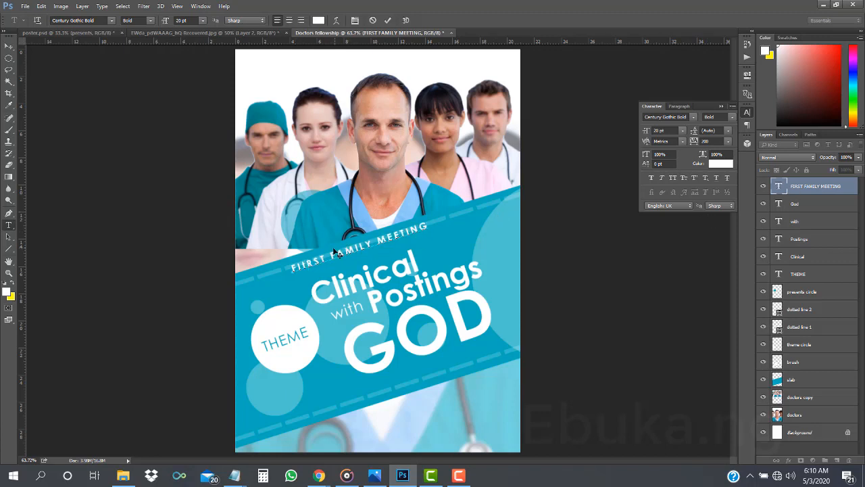
key(BackSpace)
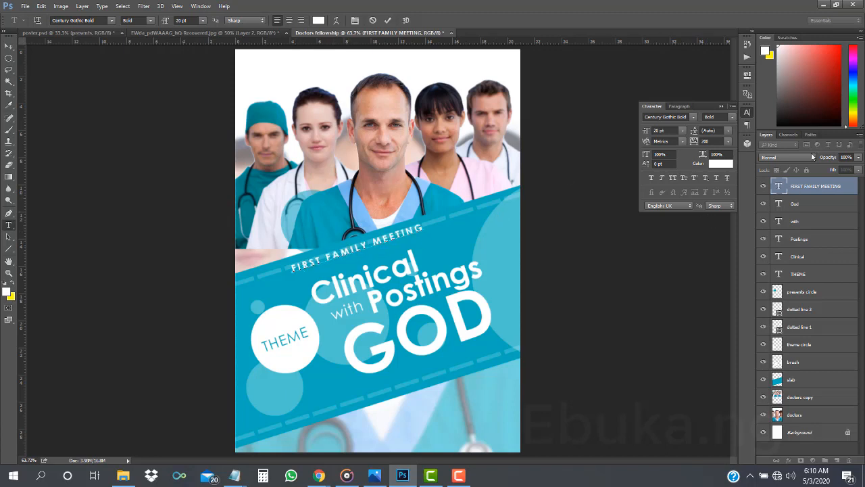
click(805, 186)
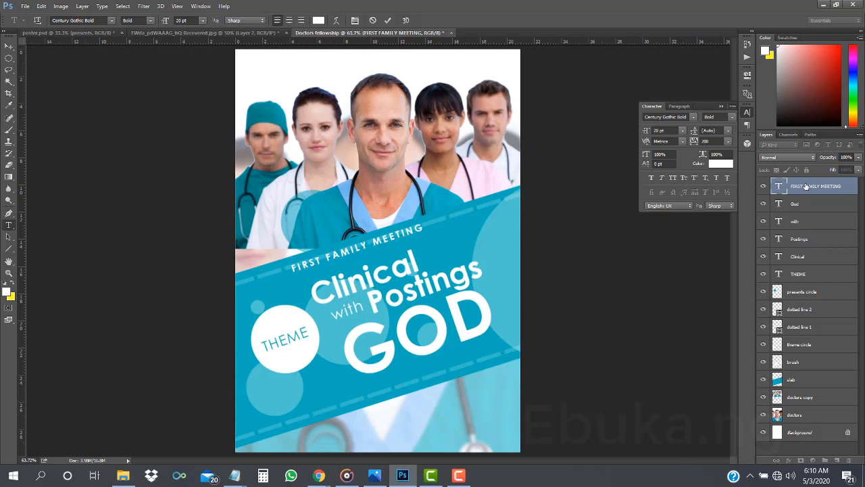
click(291, 233)
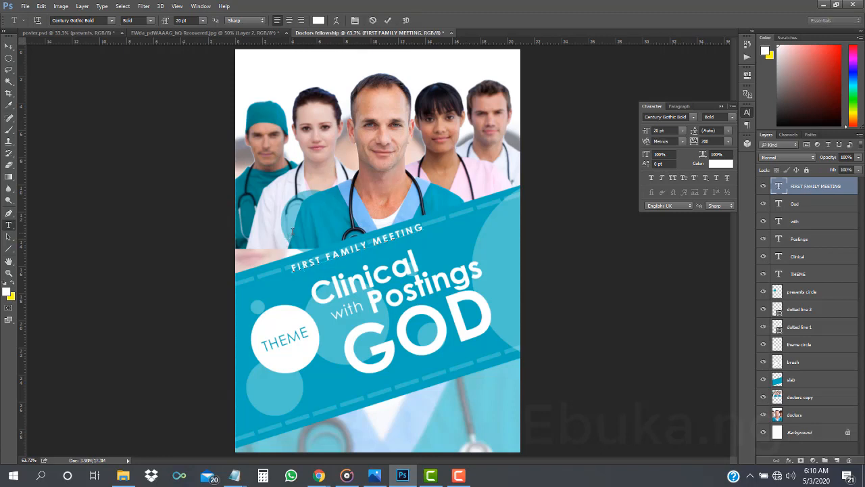
click(816, 191)
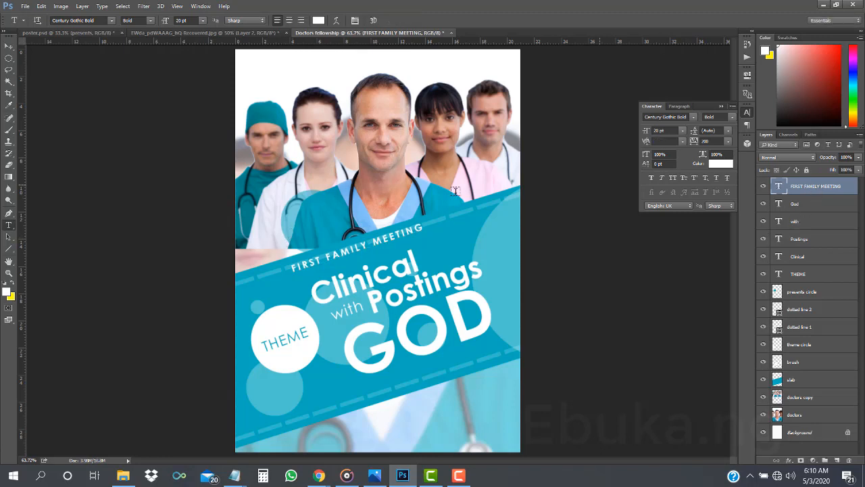
Step: Add a new text layer reading presents over the light circle above the slab
click(296, 211)
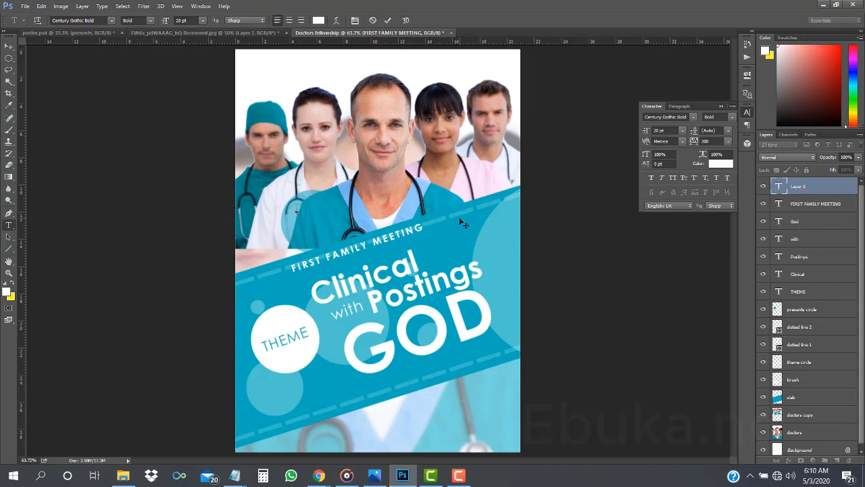
text(presents)
click(828, 185)
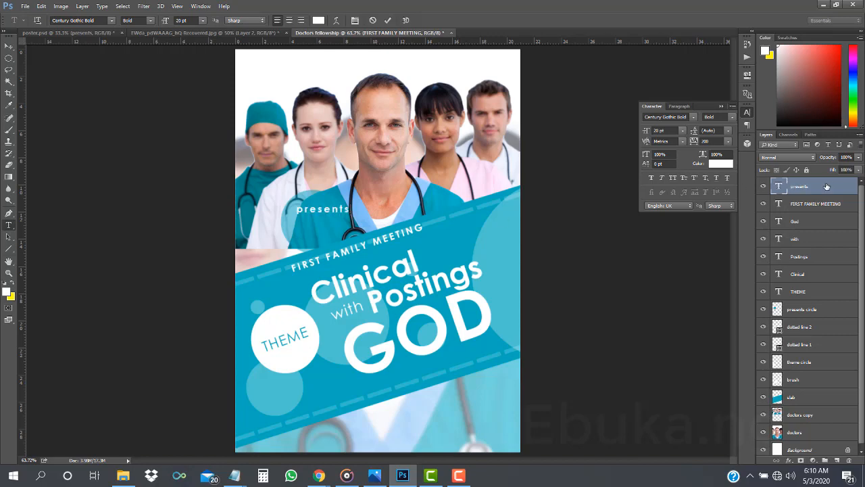
Step: Check the presents layer in poster.psd and set the new presents text's tracking to 0 in Doctors fellowship
click(69, 32)
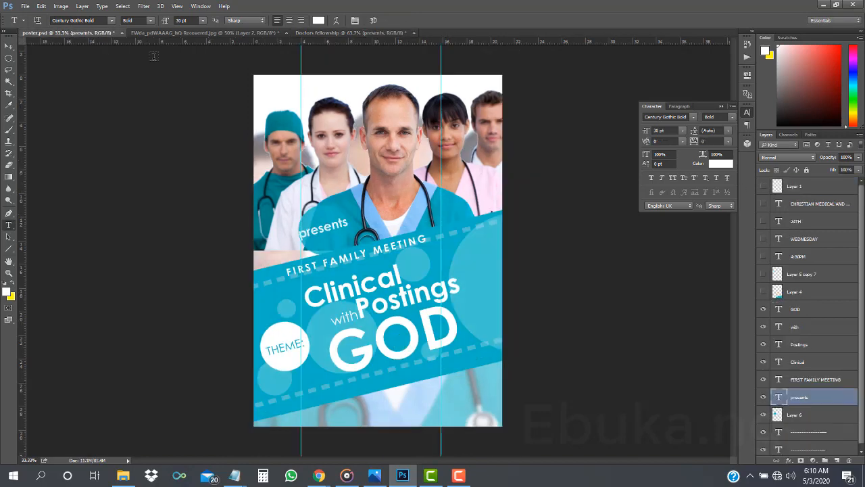
click(346, 32)
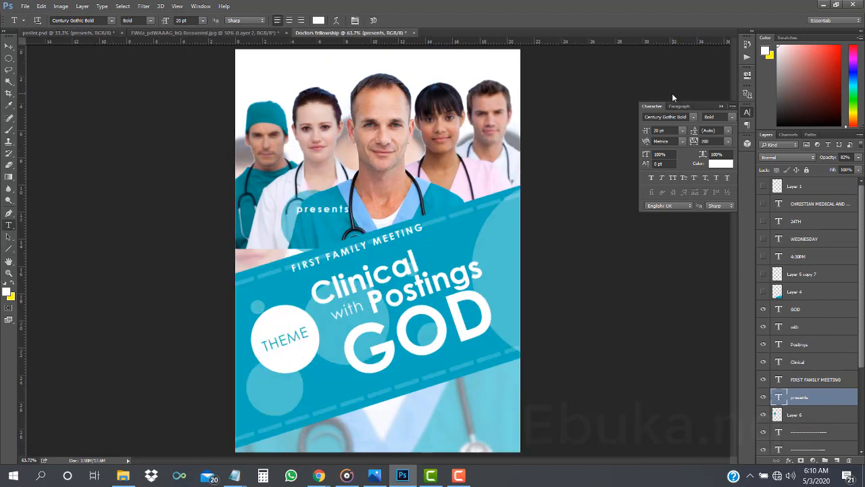
click(728, 141)
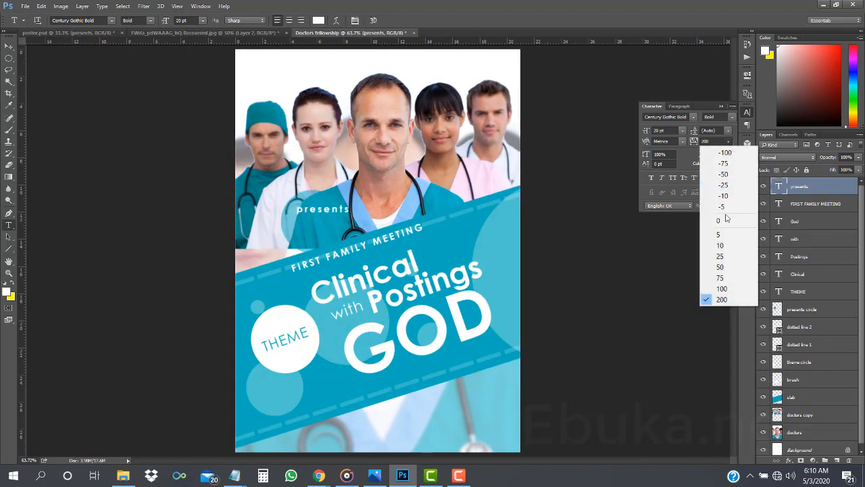
click(726, 215)
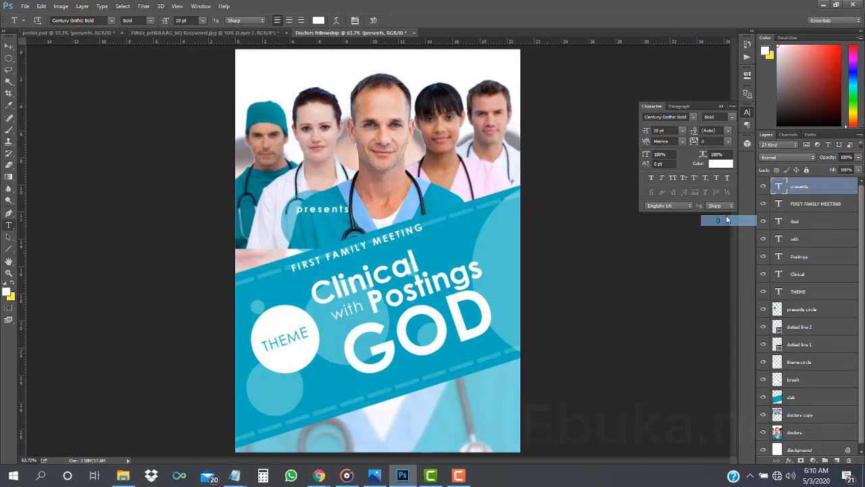
Step: Increase the presents text's font size, trying 24 pt and settling on 26 pt
click(669, 130)
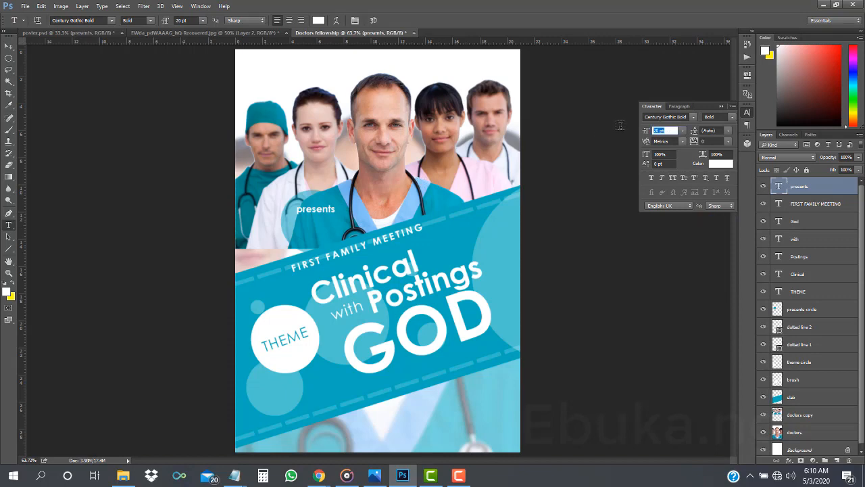
text(24)
key(Return)
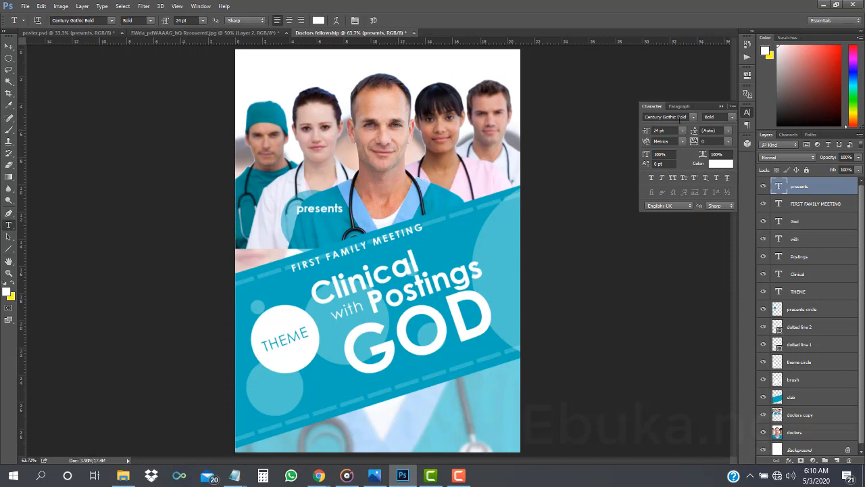
click(671, 130)
text(26)
key(Return)
Step: Compare with poster.psd, rotate the presents text to -20° and move it down onto the circle just above the slab
click(85, 32)
click(355, 33)
key(ctrl+t)
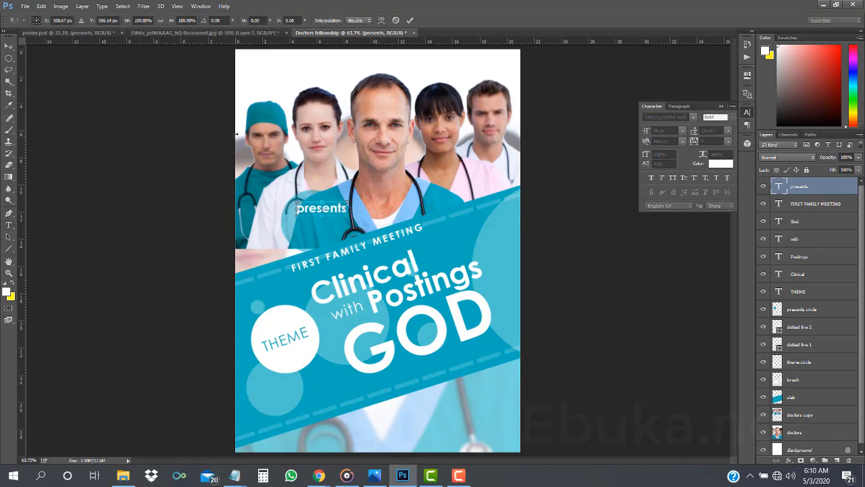
click(223, 21)
text(-20)
key(Return)
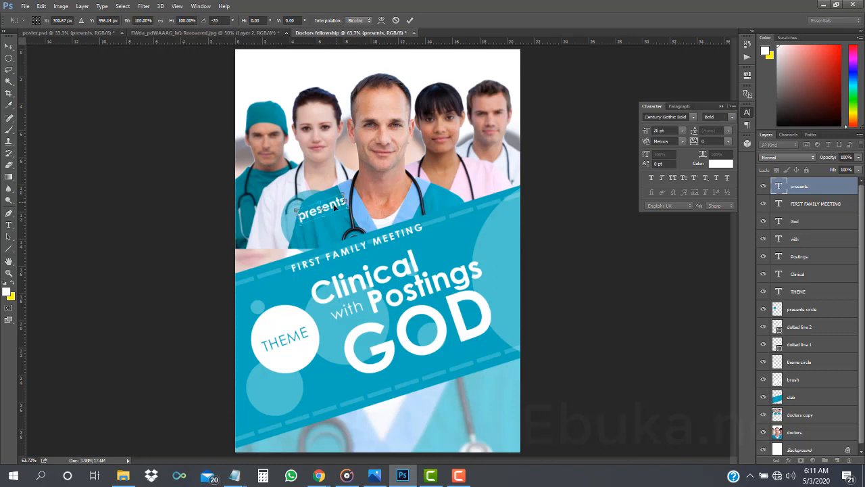
drag(333, 206, 318, 222)
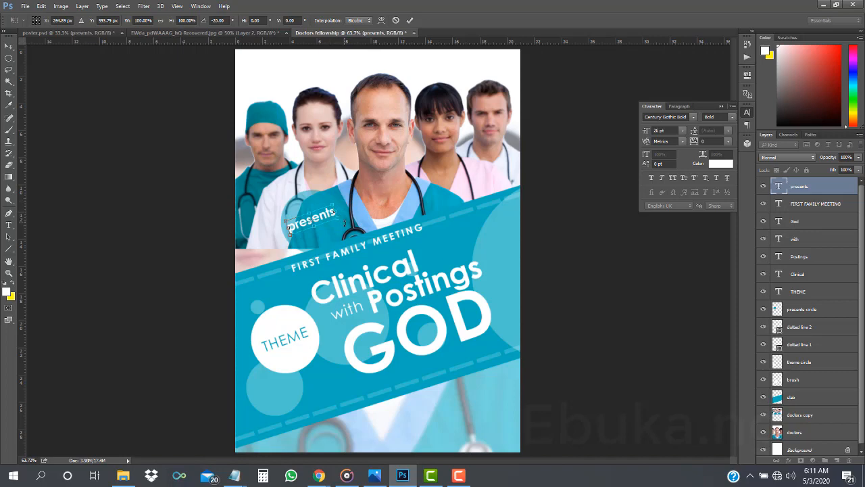
key(Return)
key(t)
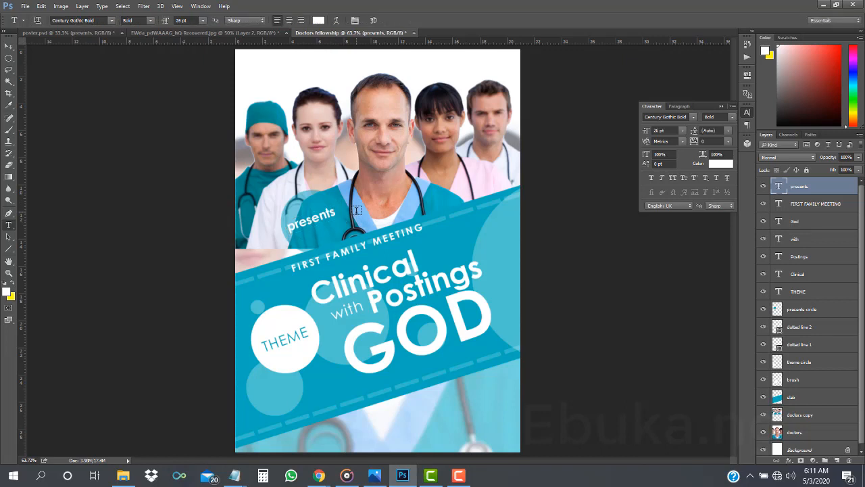
Step: Set the presents text layer's opacity to 80%
click(846, 157)
text(80)
key(Return)
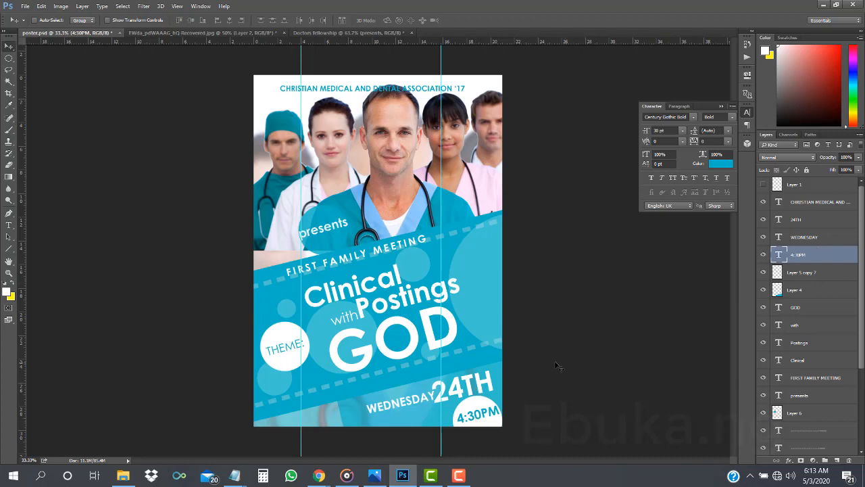
Step: In Doctors fellowship, add a new layer and outline a polygonal selection covering the poster's lower-right corner, extending beyond the canvas edges
click(322, 34)
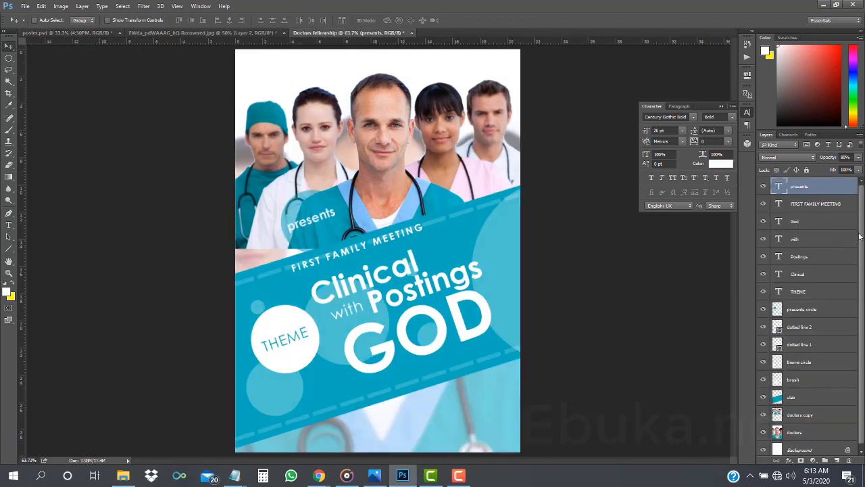
key(ctrl+shift+n)
key(Return)
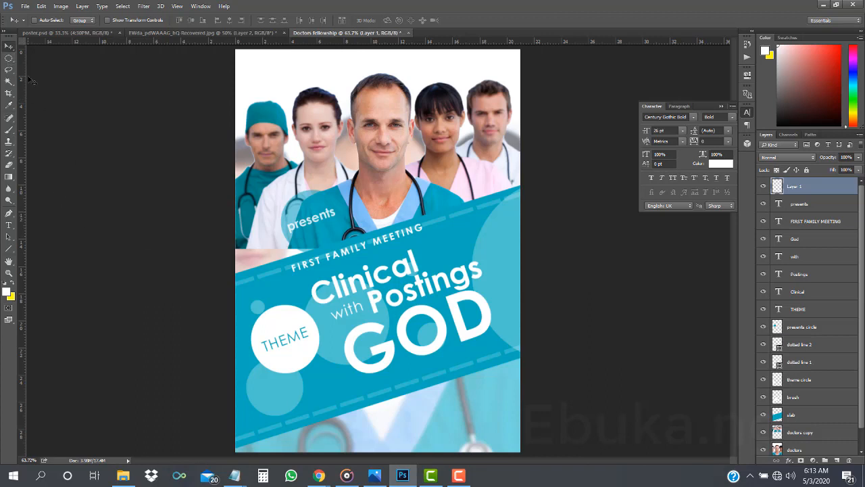
drag(12, 69, 41, 78)
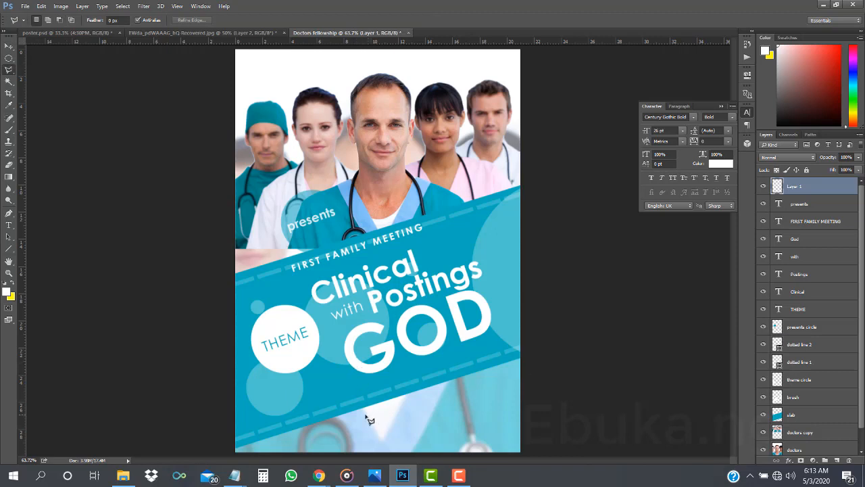
click(346, 406)
click(370, 459)
click(547, 456)
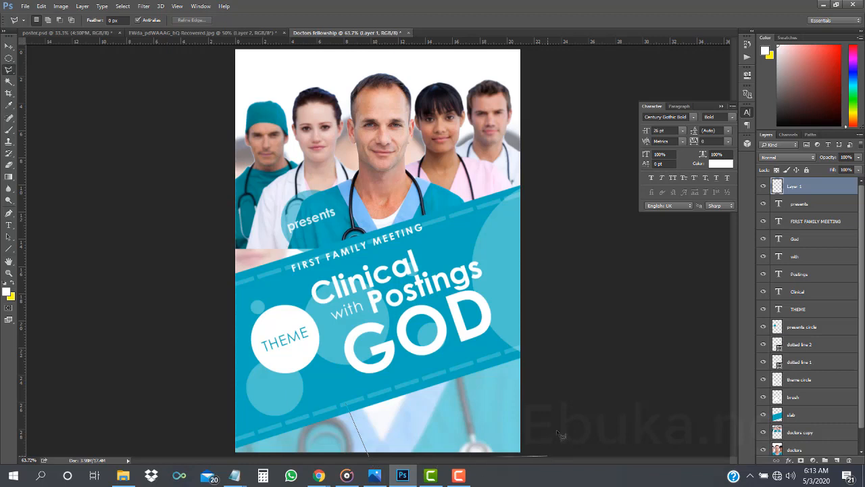
click(556, 277)
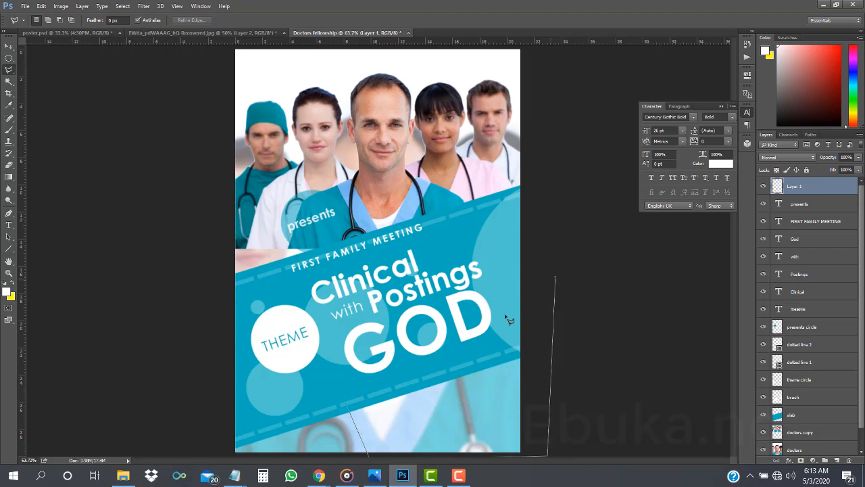
click(344, 402)
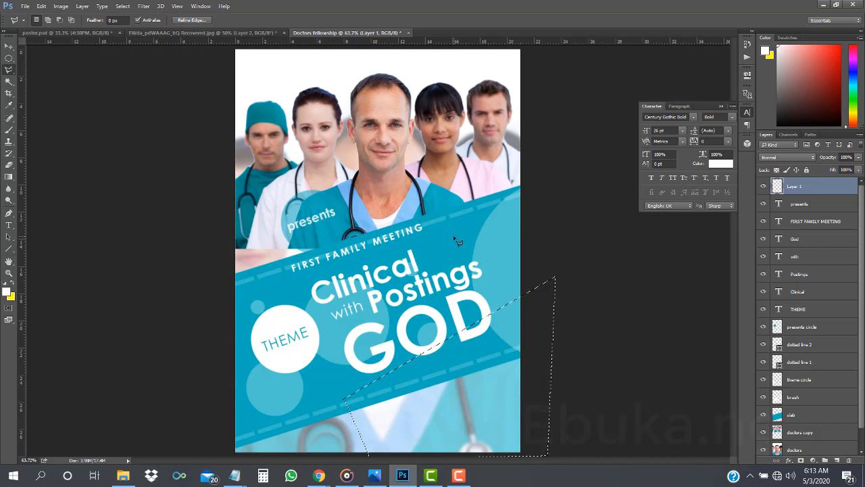
Step: Fill the polygonal selection with the slab's blue at 100% opacity and deselect it
key(shift+F5)
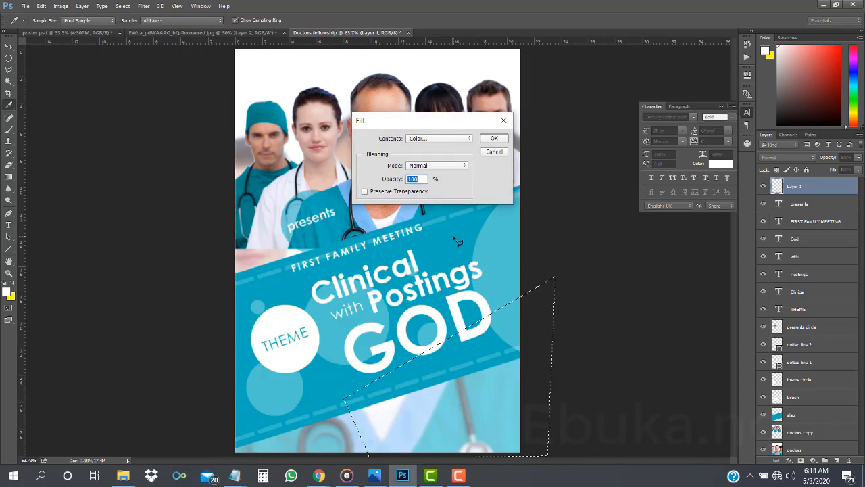
click(433, 139)
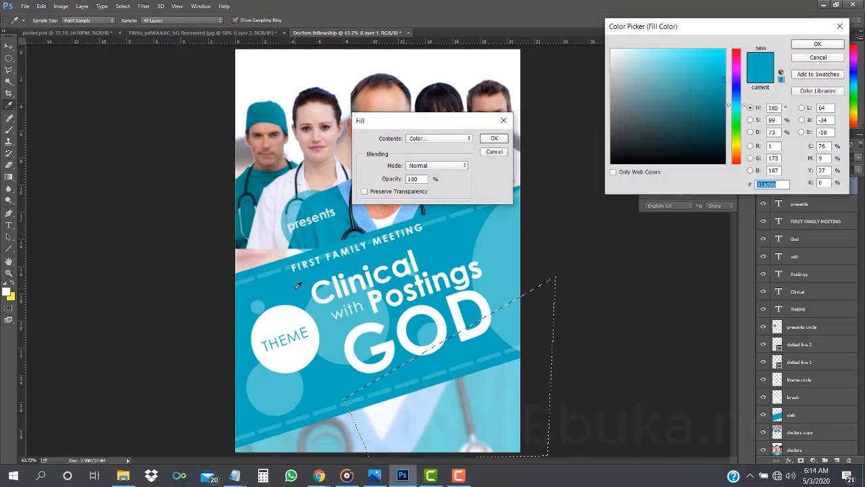
key(Return)
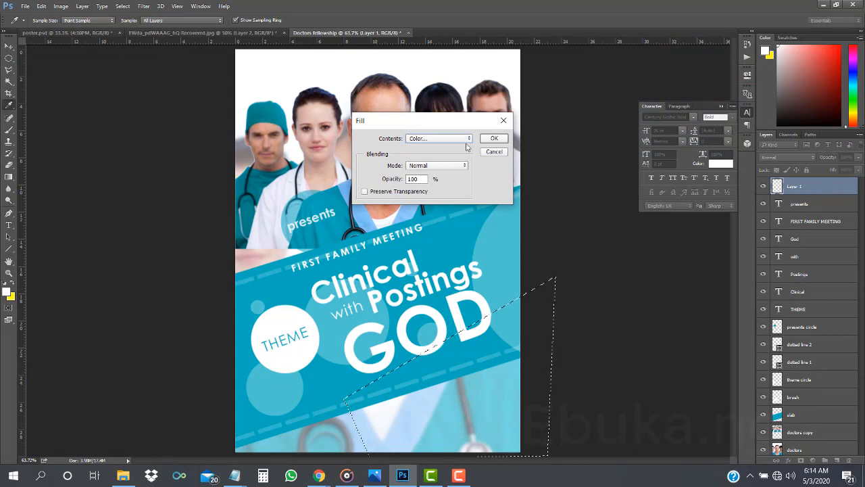
click(485, 135)
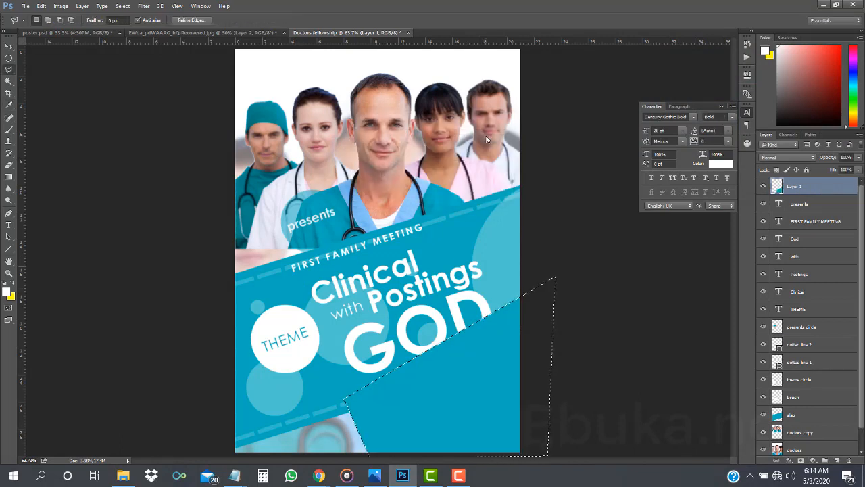
key(ctrl+d)
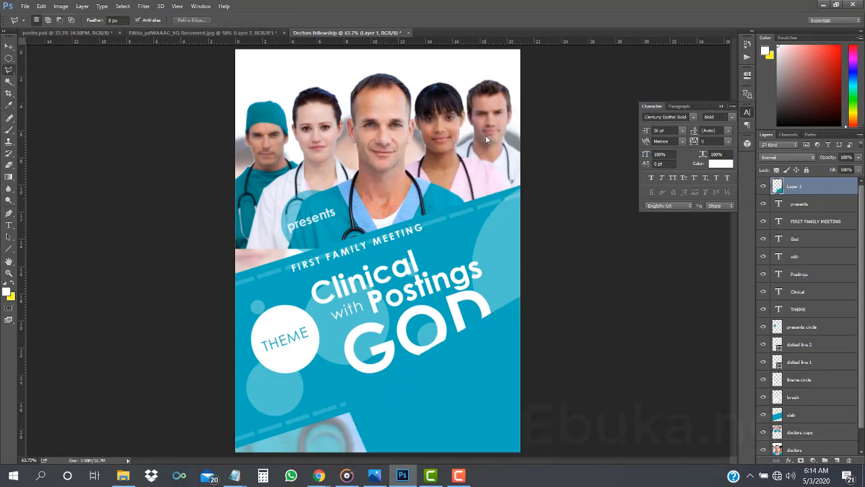
Step: Rename the blue shape's layer Time and date background and move it directly below the slab layer
key(v)
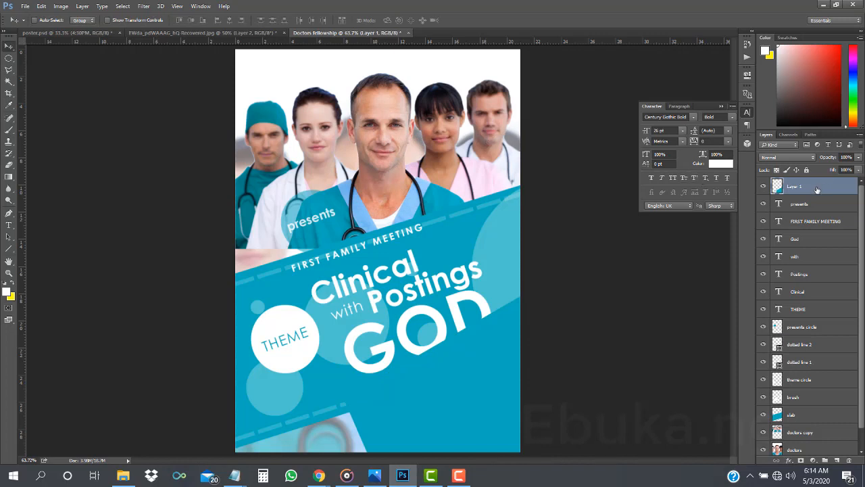
double_click(796, 187)
text(Time and date background)
key(Return)
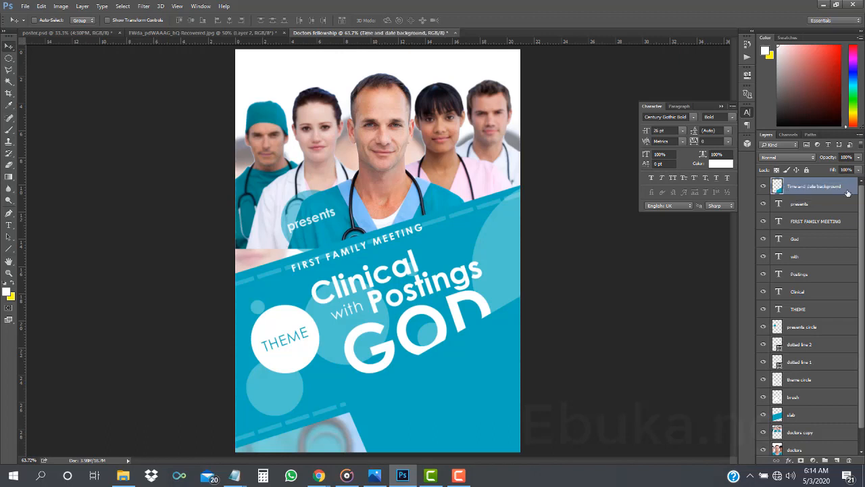
drag(842, 192, 835, 421)
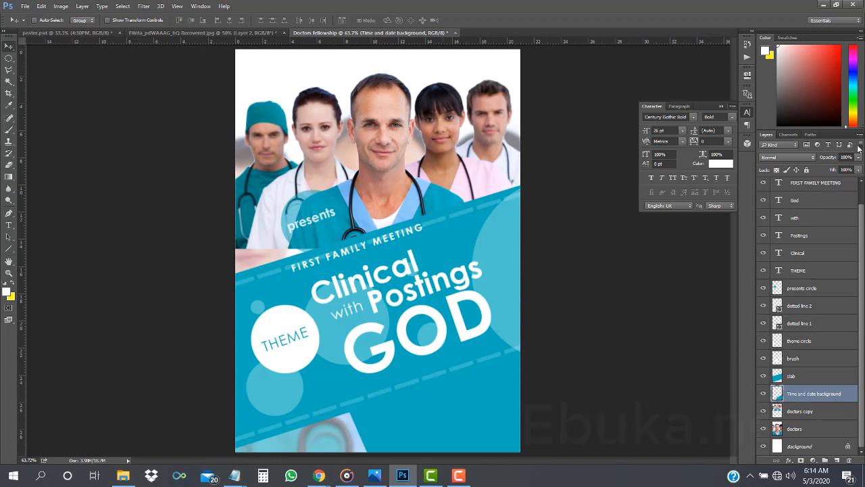
Step: Check Layer 4's opacity in poster.psd, set Time and date background to 60% in Doctors fellowship, and compare both posters
click(96, 35)
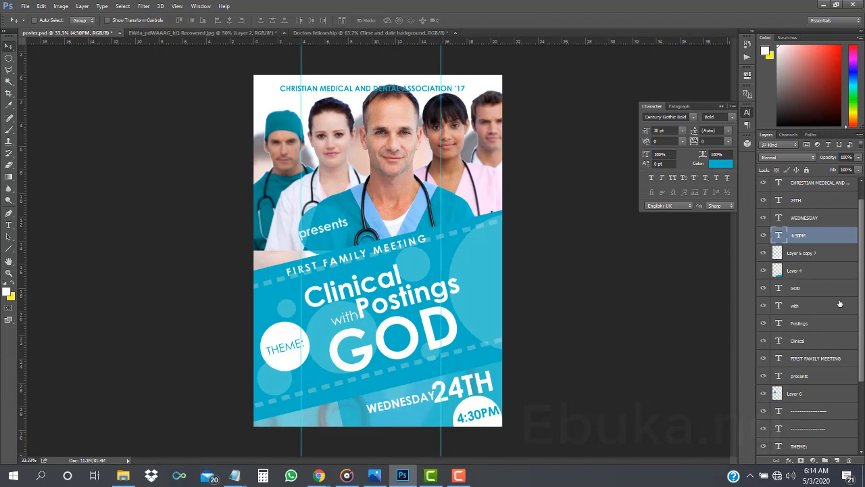
click(811, 271)
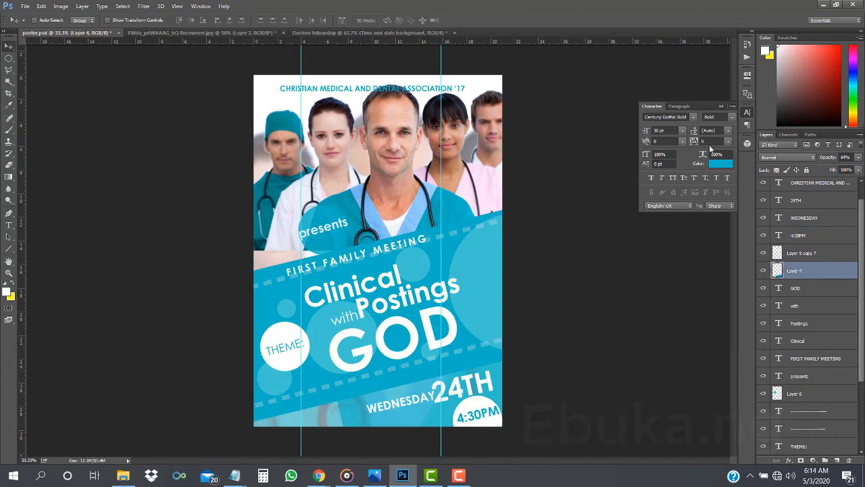
click(312, 32)
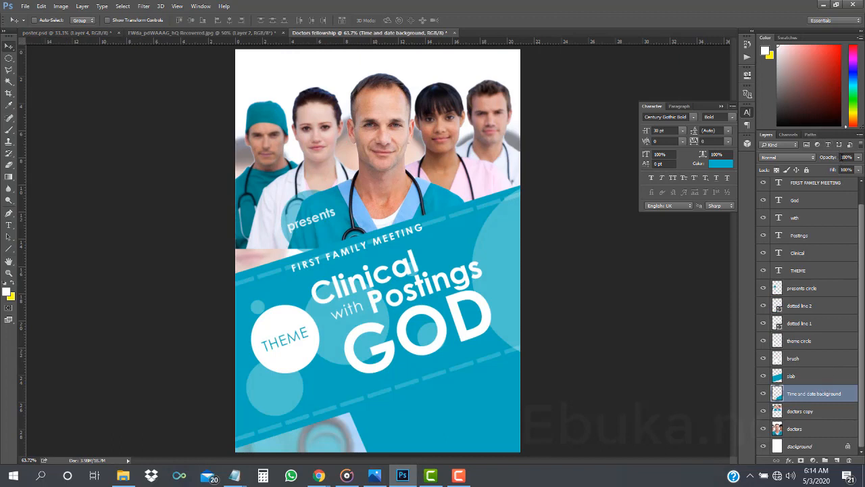
click(843, 157)
text(60)
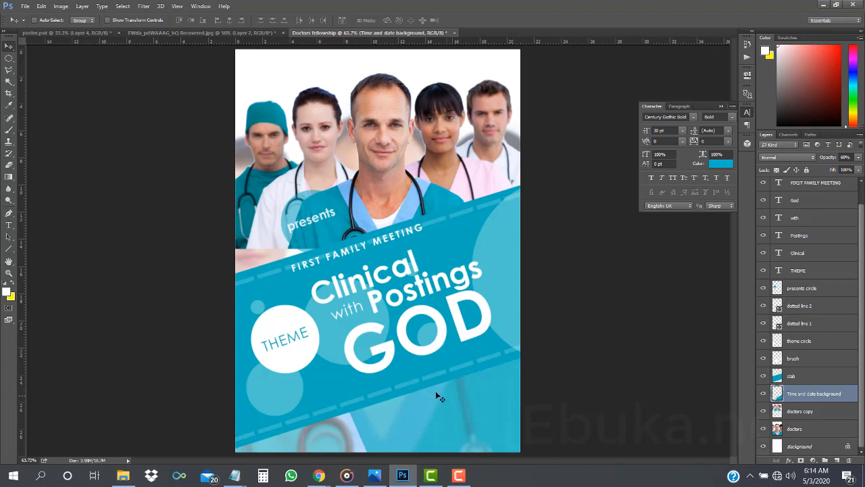
click(56, 33)
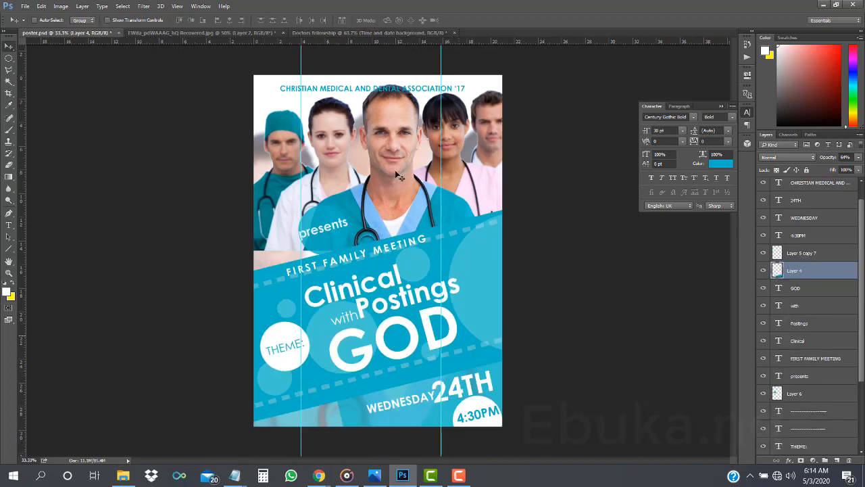
click(352, 33)
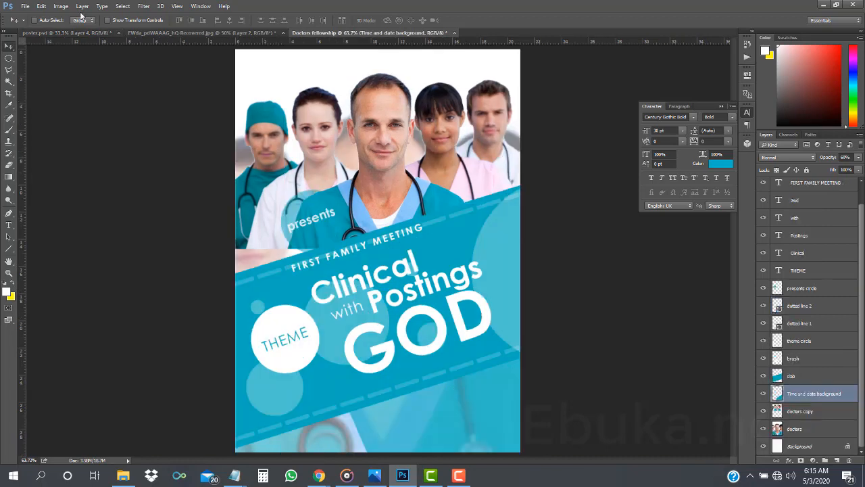
Step: Check the 4:30PM circle in poster.psd and create a layer named time background above Time and date background in Doctors fellowship
click(75, 33)
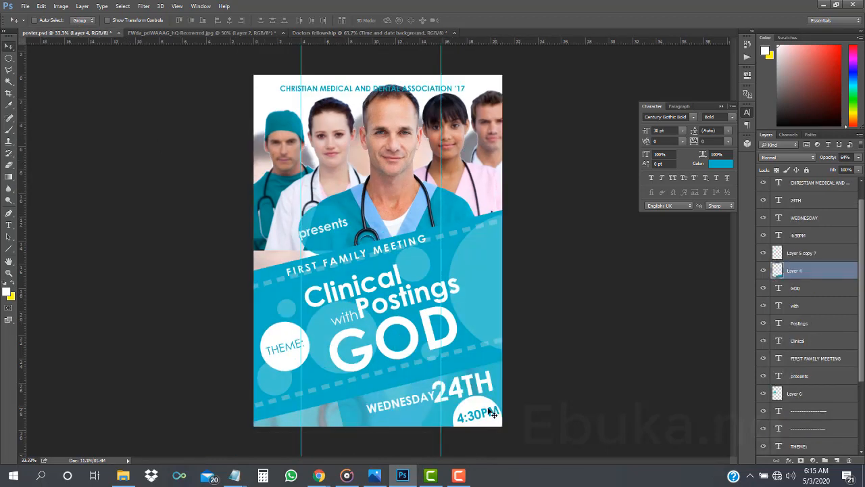
click(314, 33)
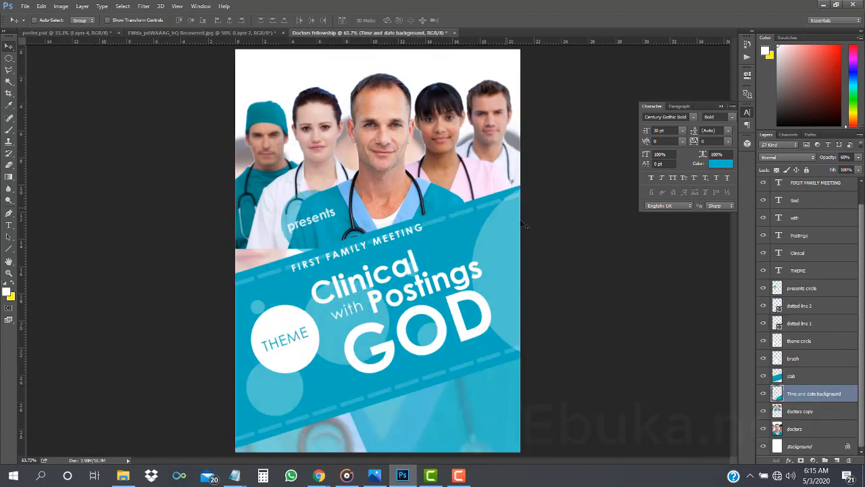
drag(862, 240, 861, 217)
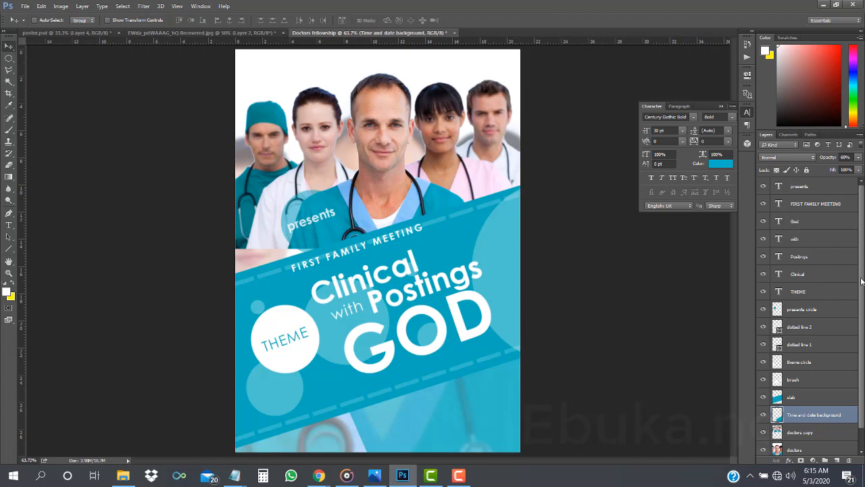
scroll(804, 196, down, 1)
key(m)
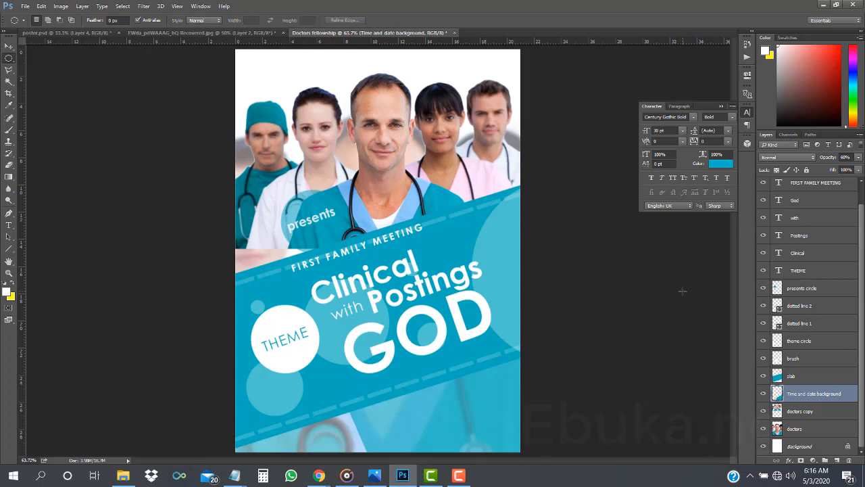
key(ctrl+shift+n)
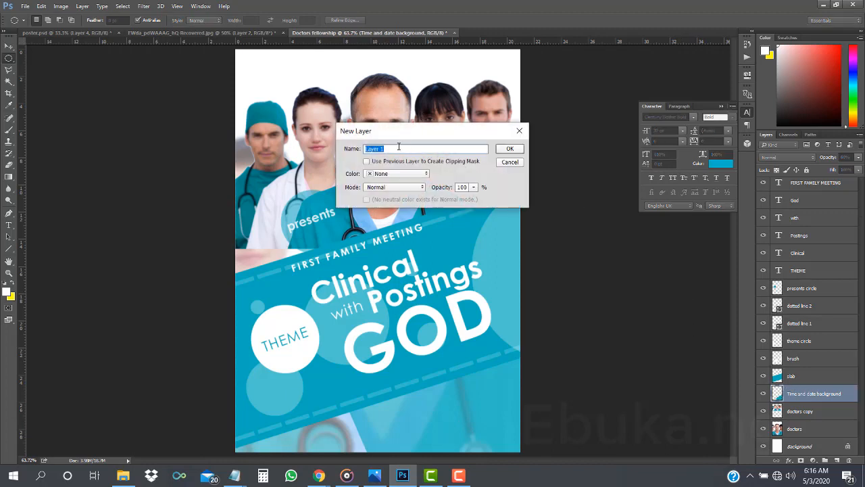
text(tome)
click(370, 148)
key(BackSpace)
text(i)
click(508, 149)
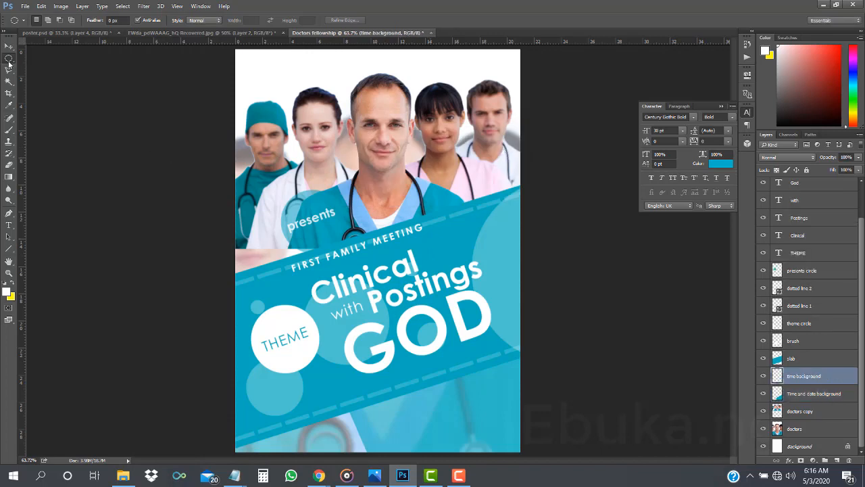
Step: Make a circular selection about 3.6 cm wide in the poster's lower-right corner, fill it with white, and deselect it
right_click(9, 62)
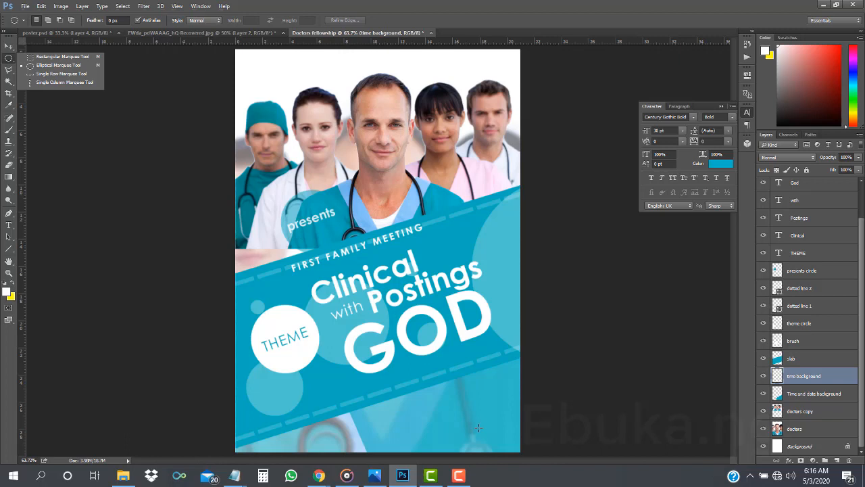
drag(477, 427, 493, 442)
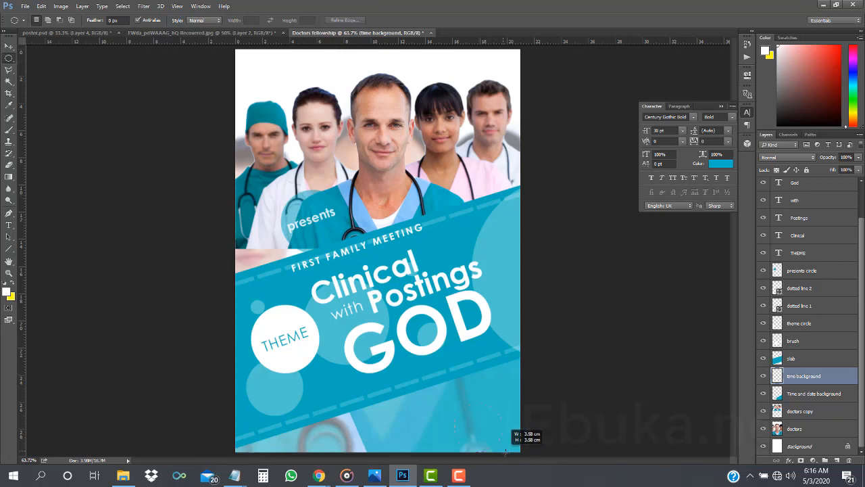
drag(505, 453, 498, 447)
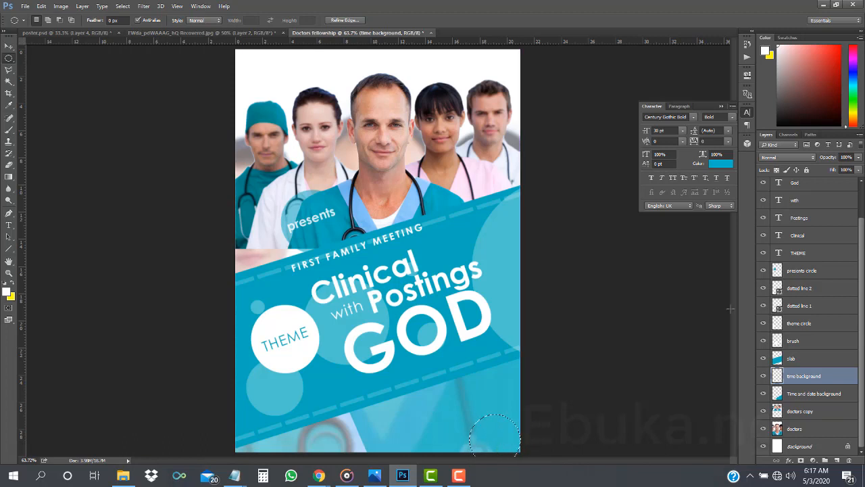
key(shift+F5)
click(458, 139)
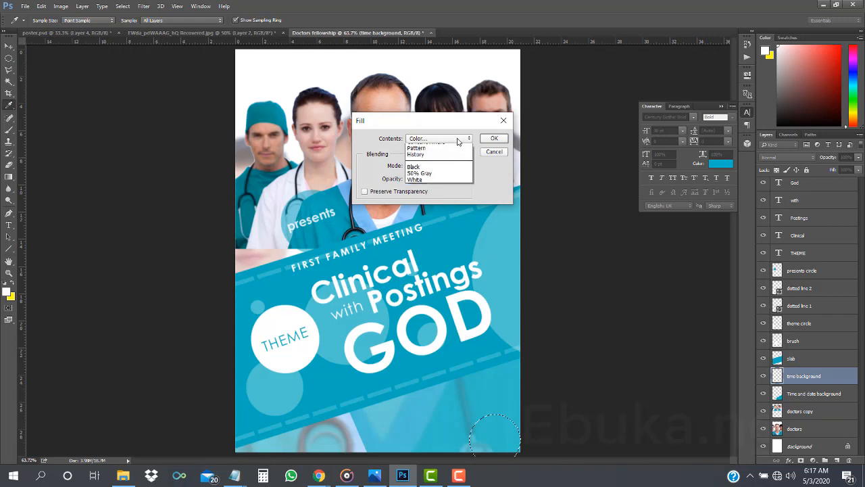
click(439, 209)
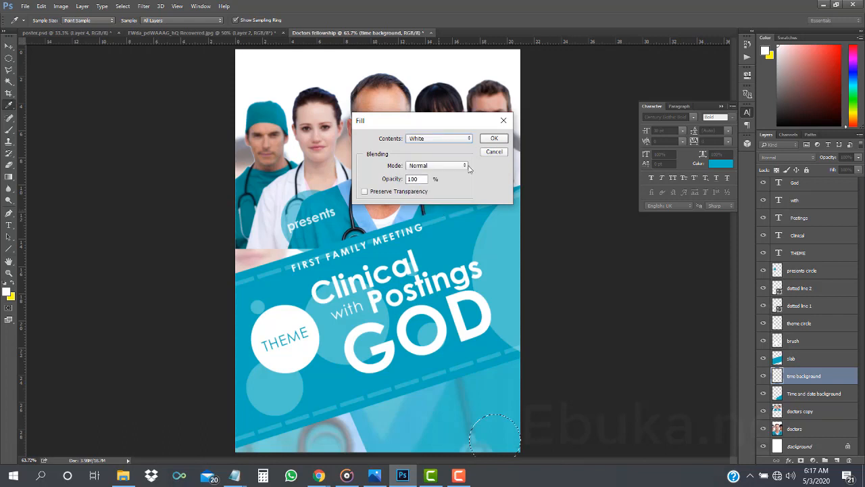
click(489, 139)
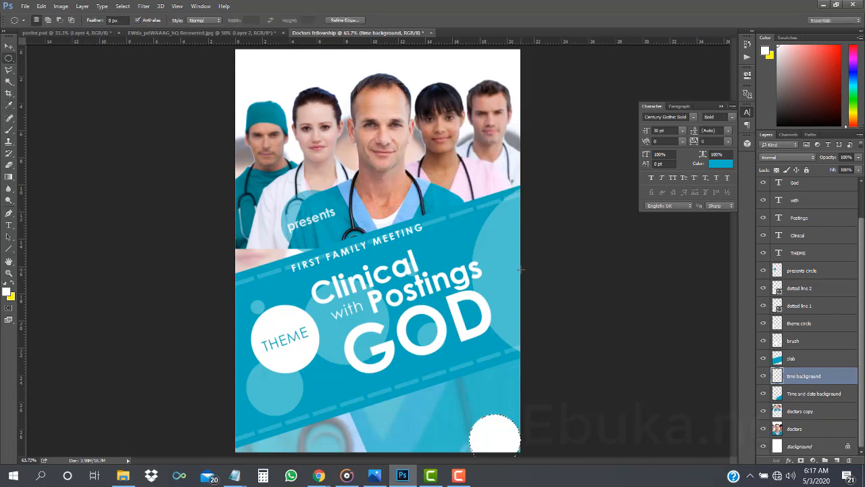
key(ctrl+d)
Step: Check the time text in poster.psd and add the text 4:30PM inside the white circle in Doctors fellowship
click(68, 32)
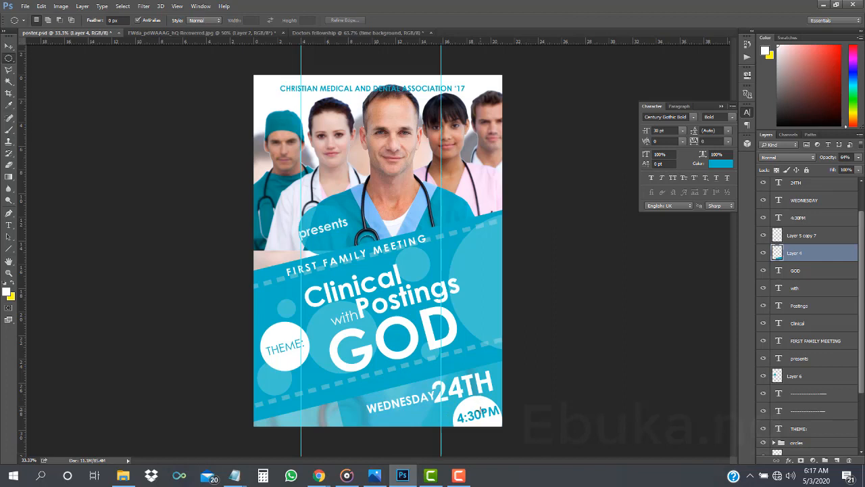
click(311, 32)
key(t)
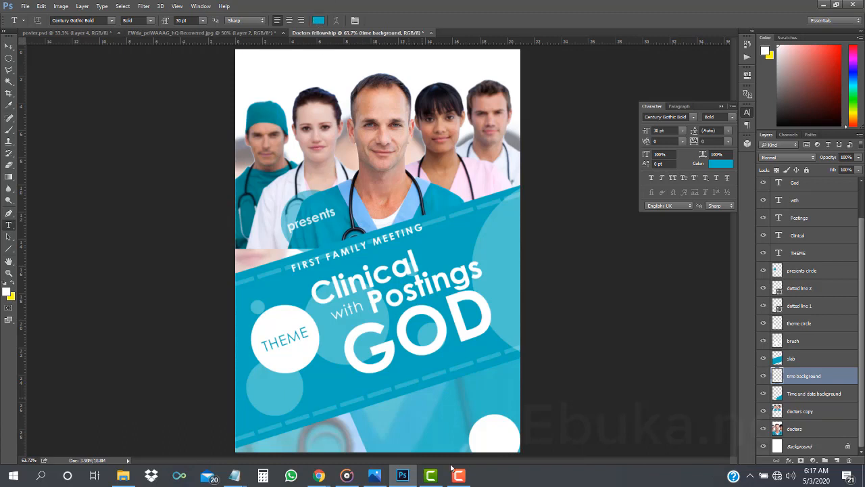
click(433, 425)
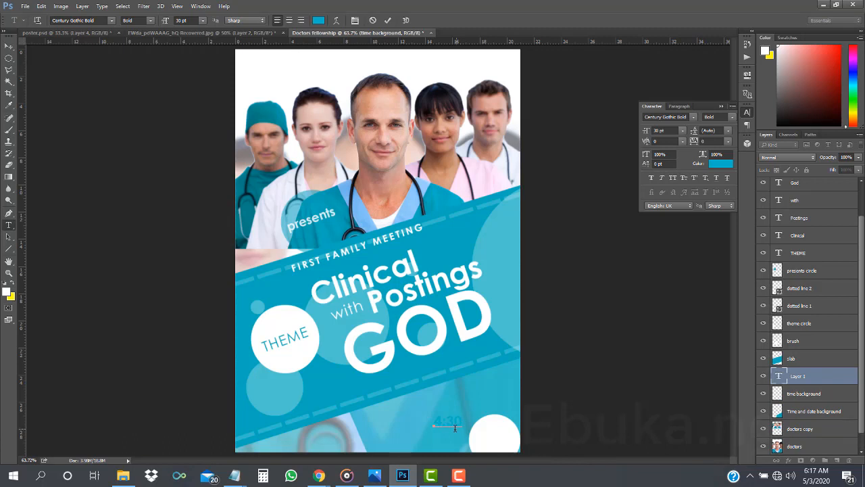
drag(464, 436, 484, 444)
text(4:30)
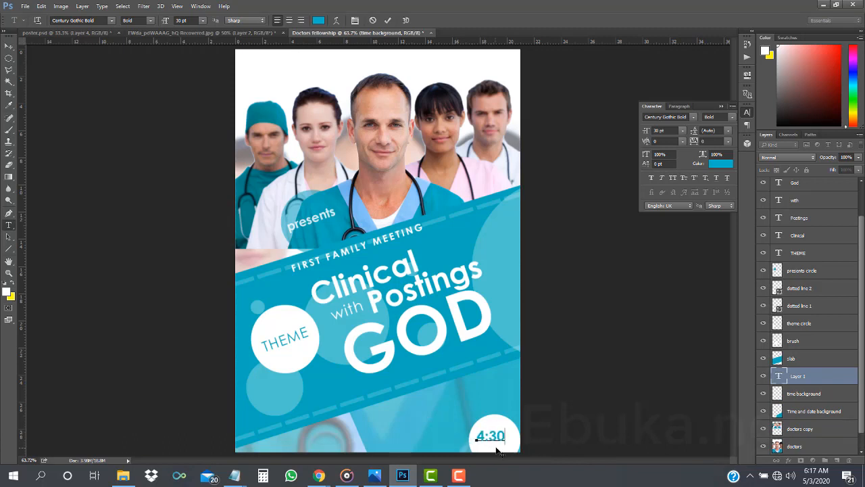
text(pm)
key(BackSpace)
key(BackSpace)
text(PM)
drag(504, 449, 498, 452)
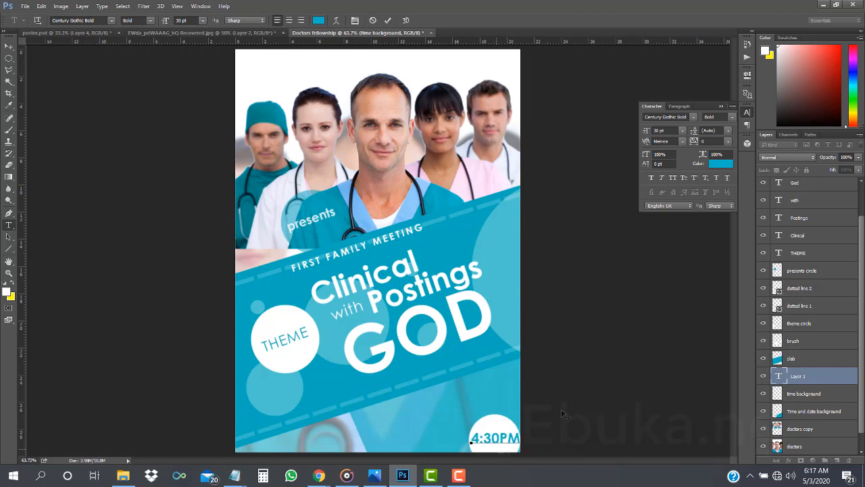
click(807, 377)
click(807, 377)
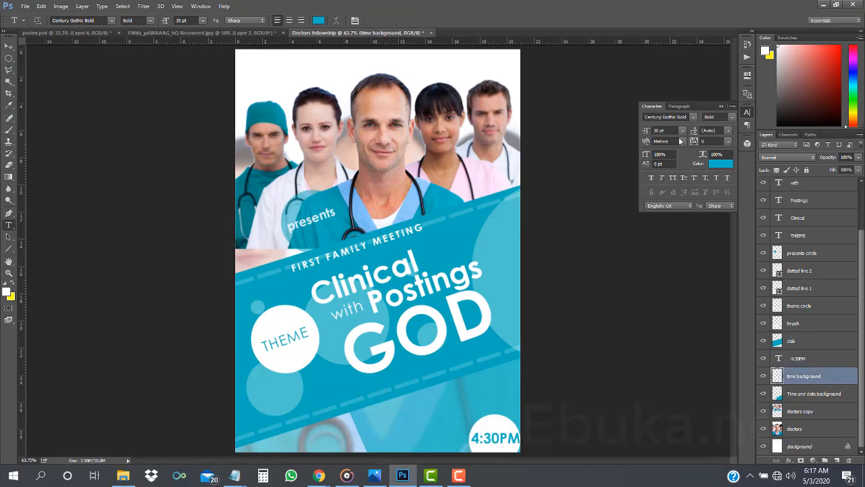
Step: Try the 4:30PM text layer at 24 pt and settle on a font size of 28 pt
click(659, 131)
text(24)
key(Return)
click(819, 359)
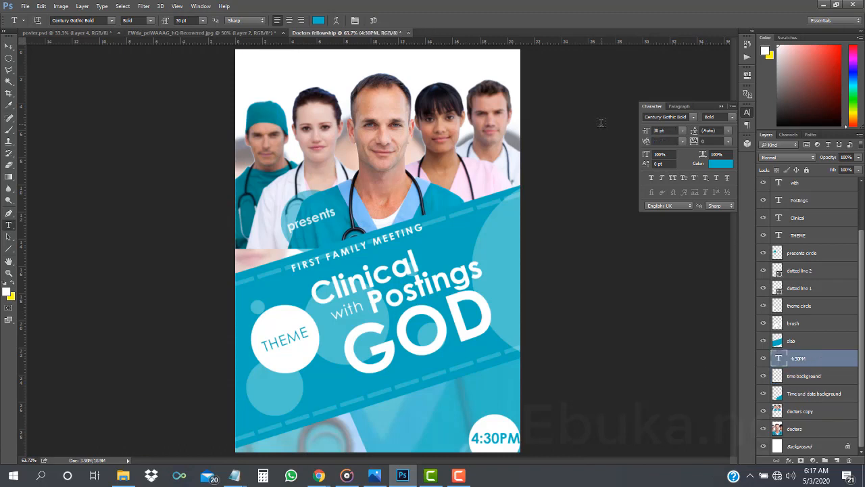
click(667, 129)
text(24)
key(Return)
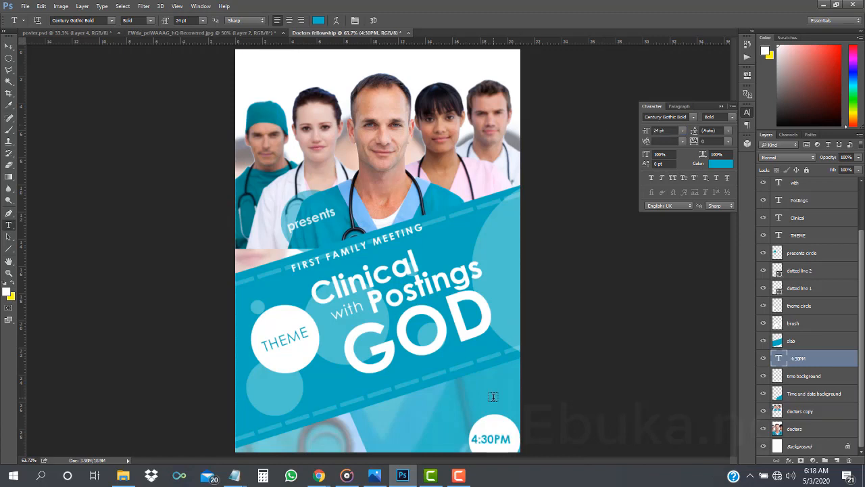
click(674, 129)
text(28)
key(Return)
key(v)
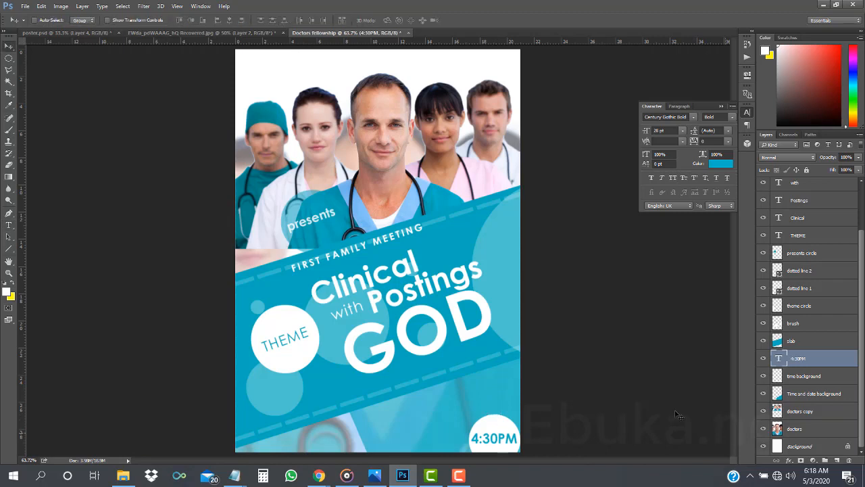
click(721, 106)
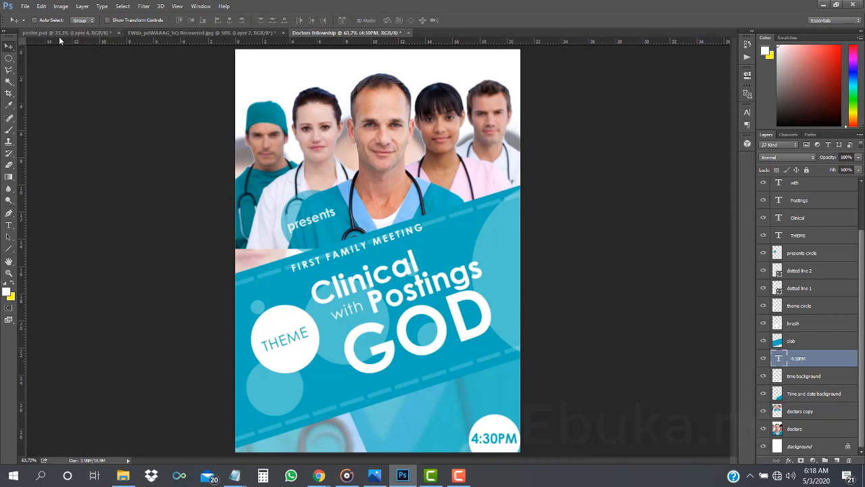
Step: Start a new text layer beside the time circle, set its colour to white (ffffff), and enter WED
key(t)
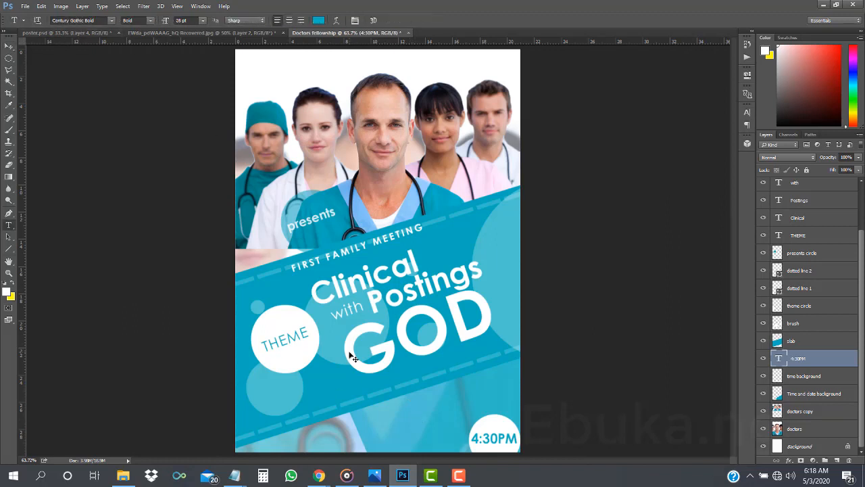
click(404, 421)
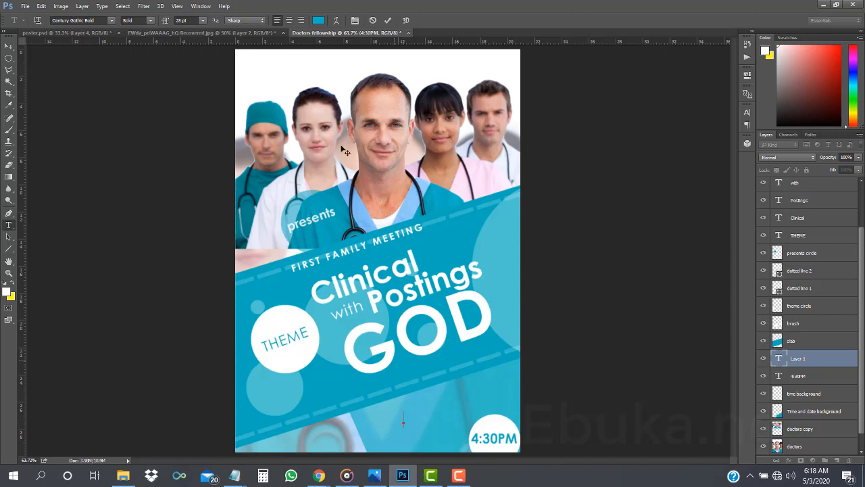
click(318, 20)
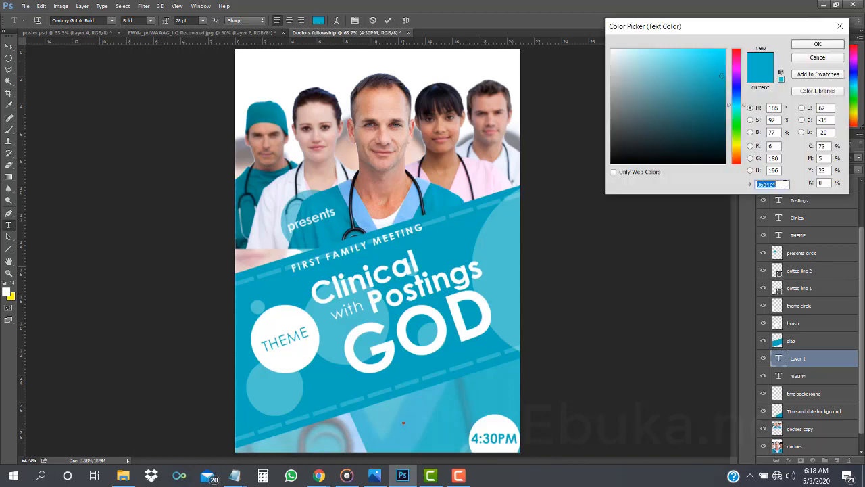
text(ffffff)
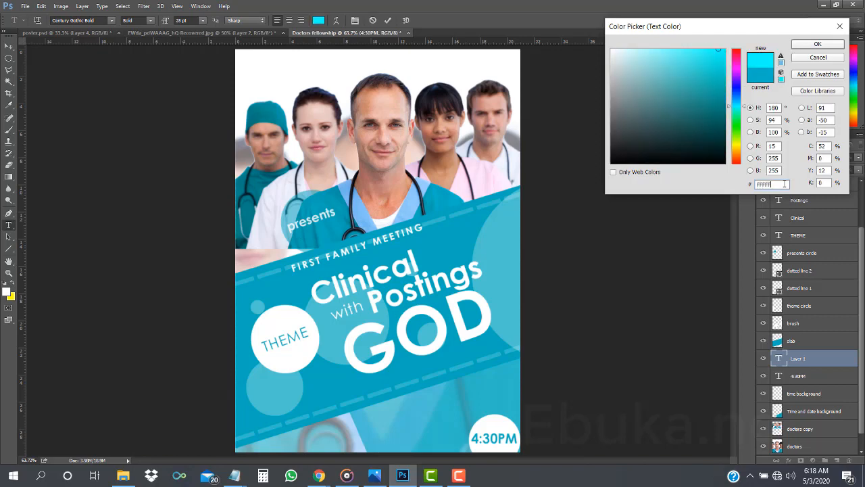
click(818, 44)
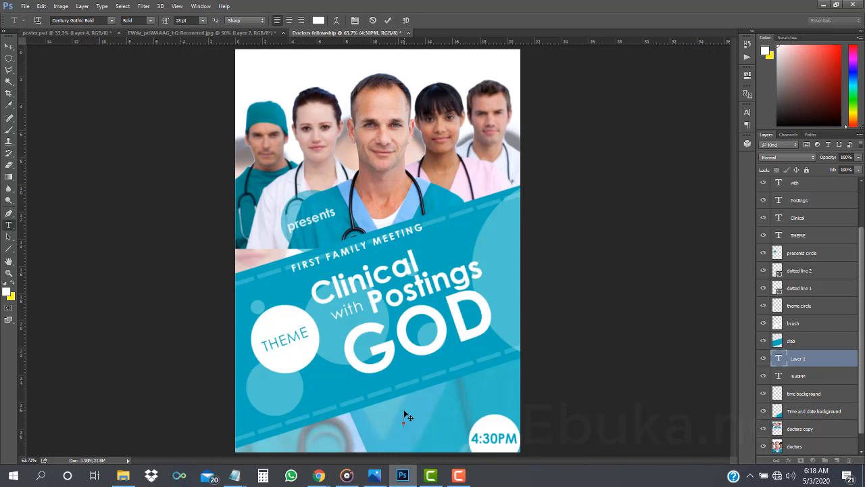
text(THE)
text(D)
Step: Check the day's wording in poster.psd, complete the WED text as WEDNESDAY, and move it left, clear of the time circle
click(81, 33)
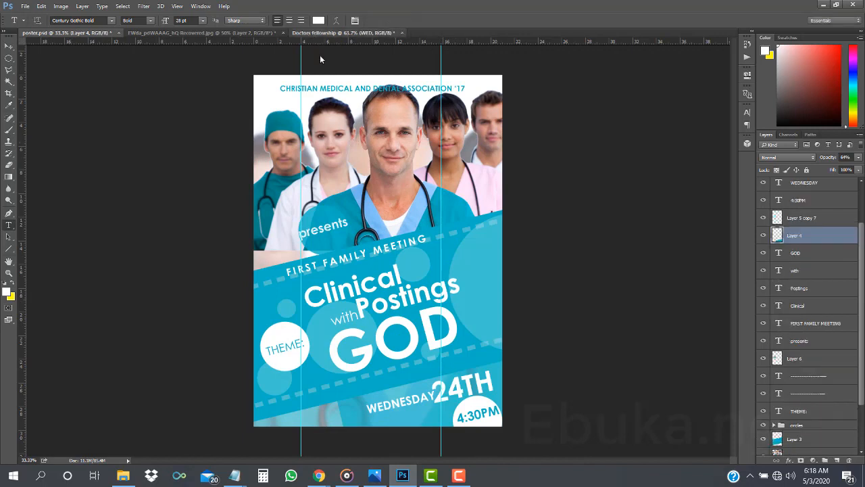
click(312, 33)
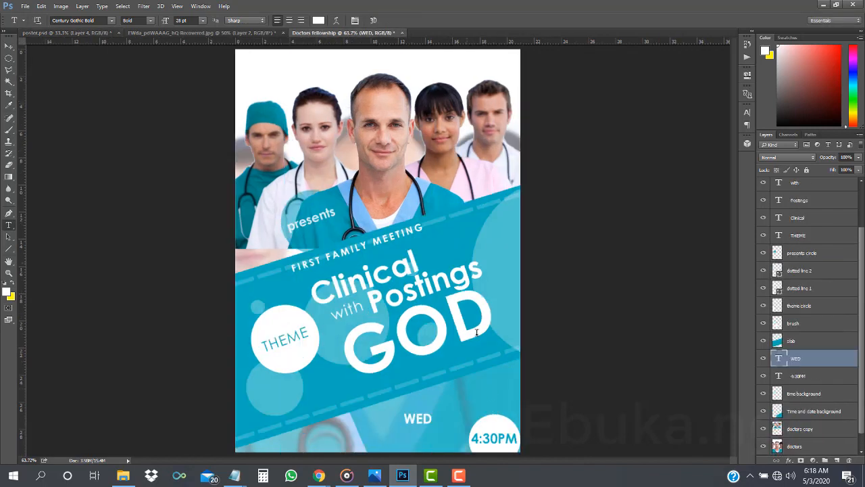
click(428, 417)
text(NESDA)
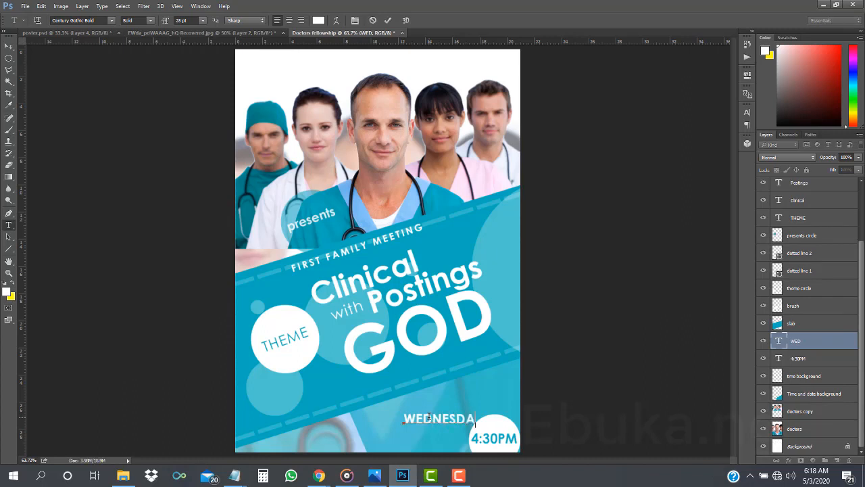
text(Y)
key(ctrl+Return)
key(v)
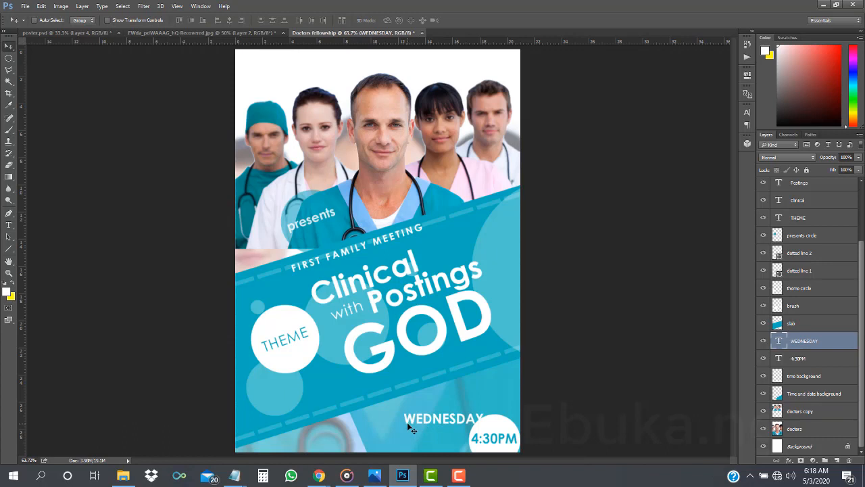
drag(422, 423, 401, 422)
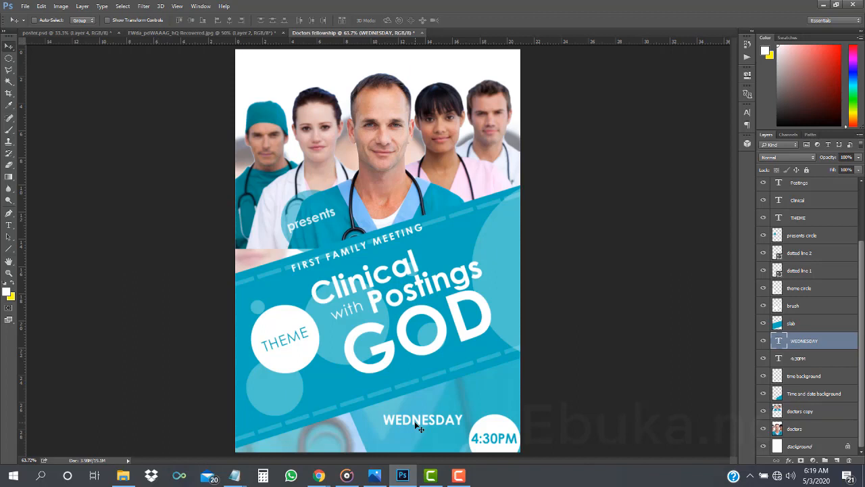
Step: Add a separate white text layer reading 24TH just above the time circle
key(t)
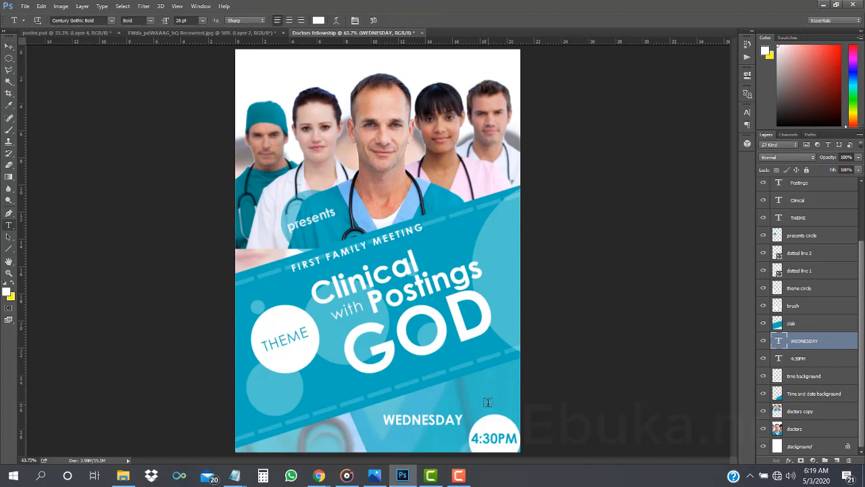
click(469, 404)
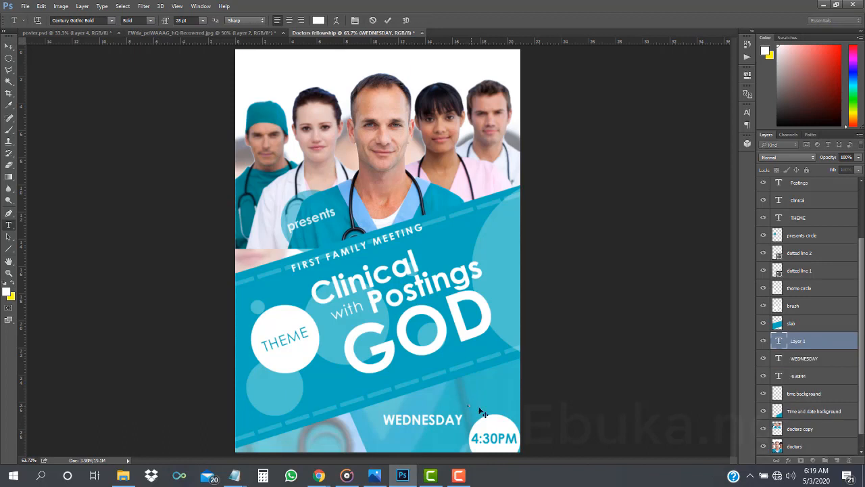
text(24TH)
click(802, 340)
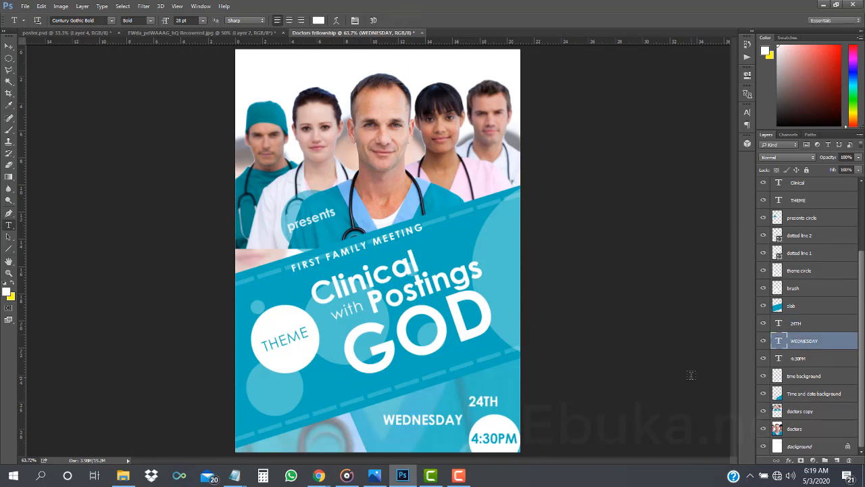
Step: Try the 24TH text layer at 30 pt and settle on a font size of 48 pt
click(802, 322)
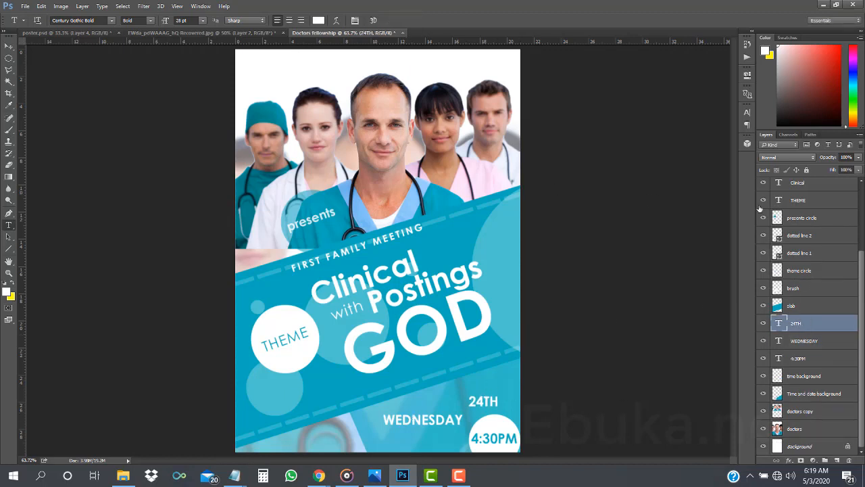
click(747, 111)
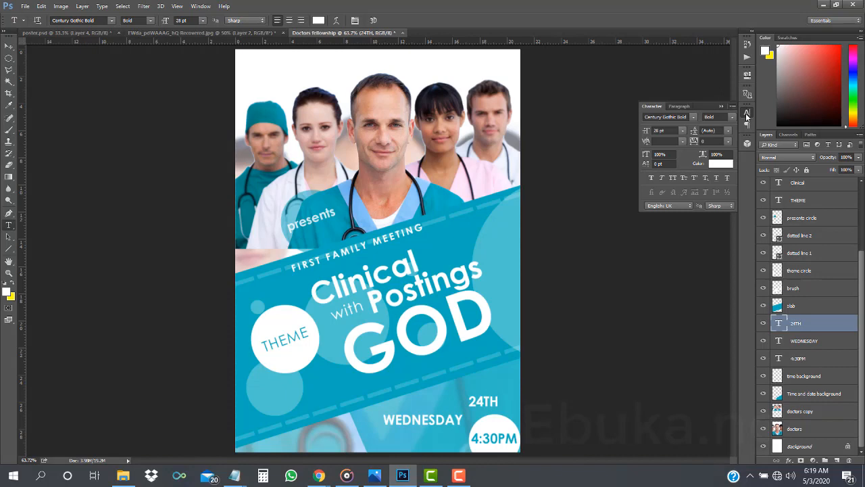
click(683, 131)
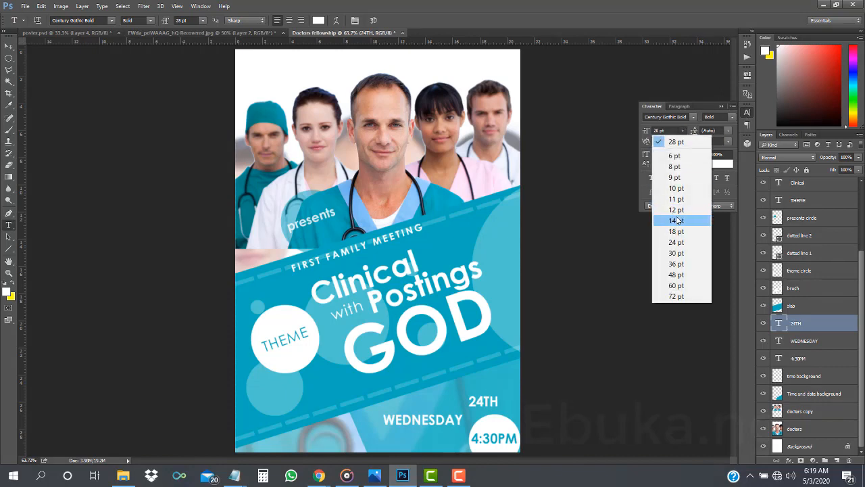
click(676, 252)
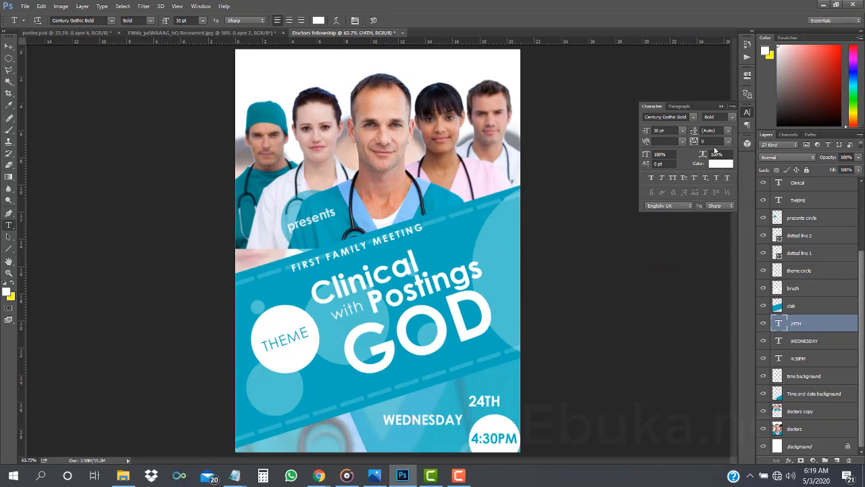
click(684, 130)
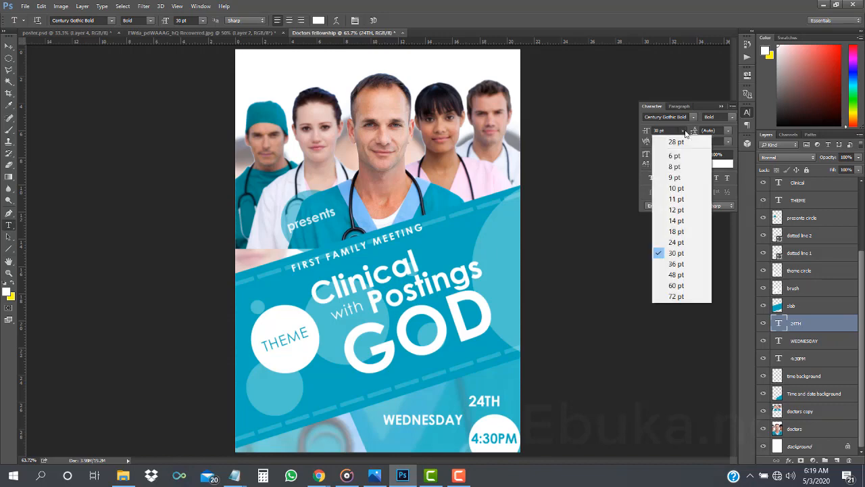
click(673, 275)
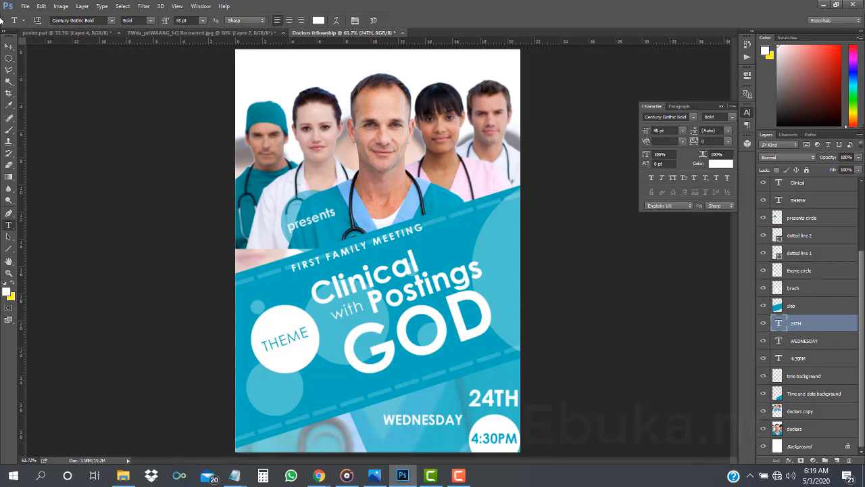
Step: Move the WEDNESDAY text up so it sits directly beside the left edge of 24TH
click(9, 46)
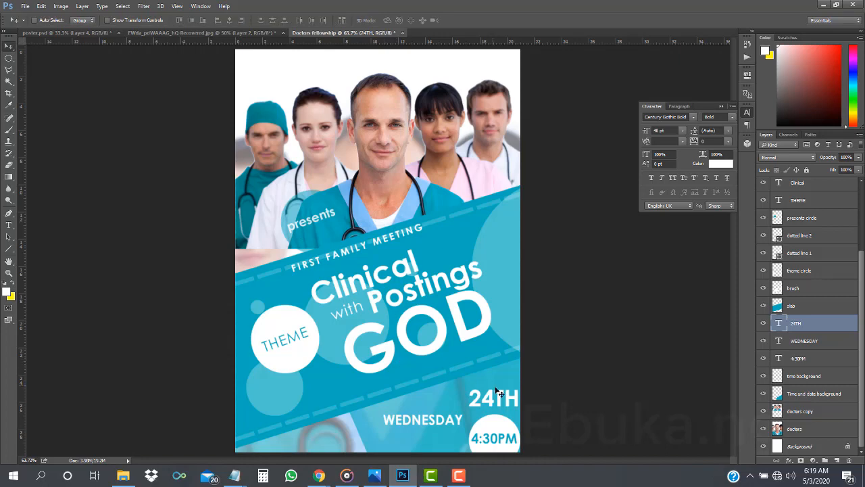
click(806, 343)
drag(457, 419, 462, 395)
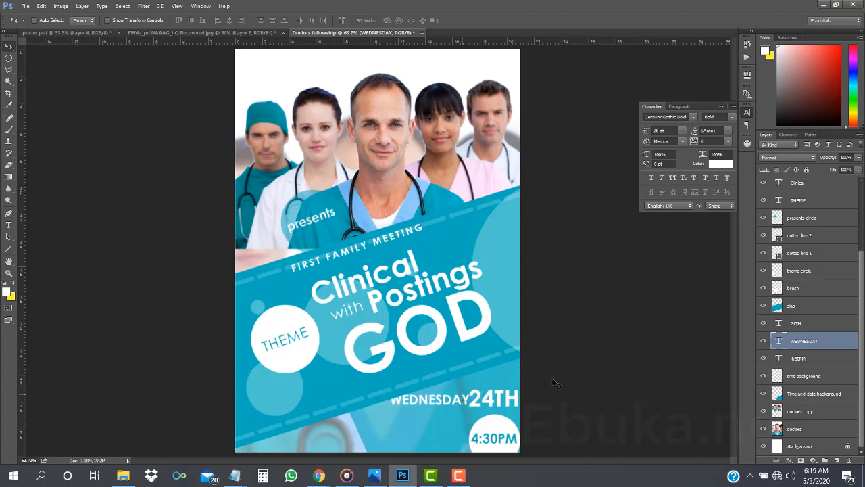
Step: Rotate the 24TH and WEDNESDAY text layers together by -20° and move them down and left, closer to the time circle
shift+click(817, 323)
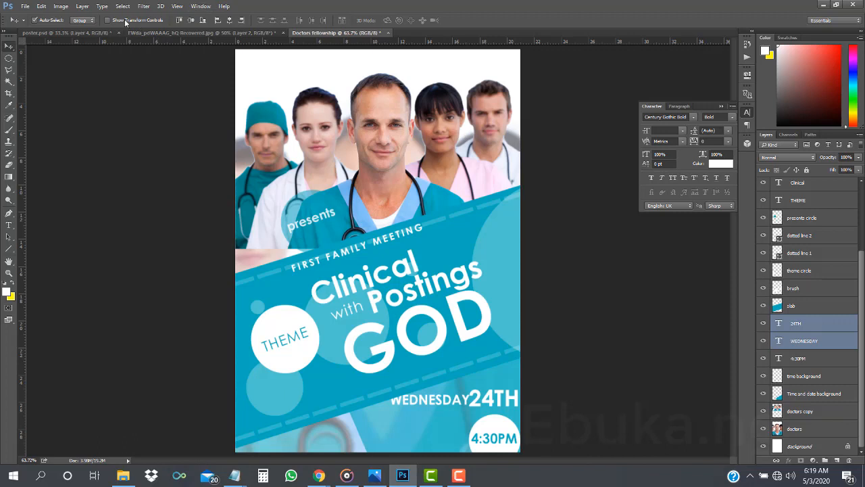
key(ctrl+t)
click(217, 21)
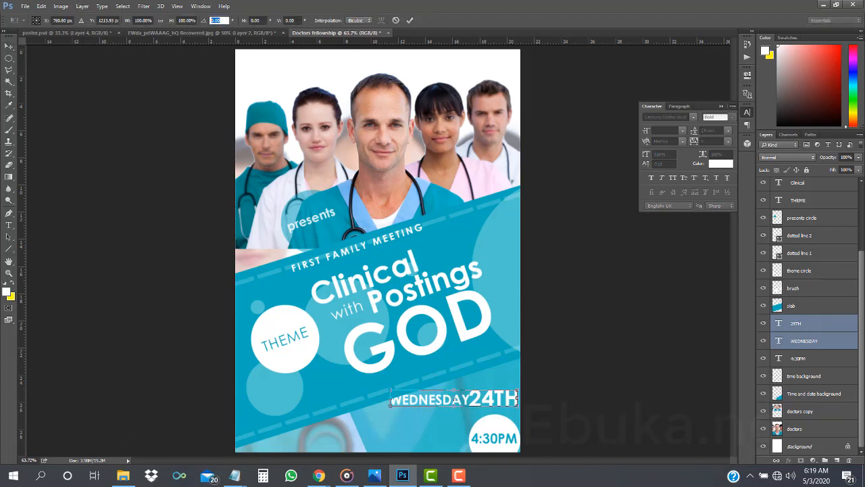
text(-20)
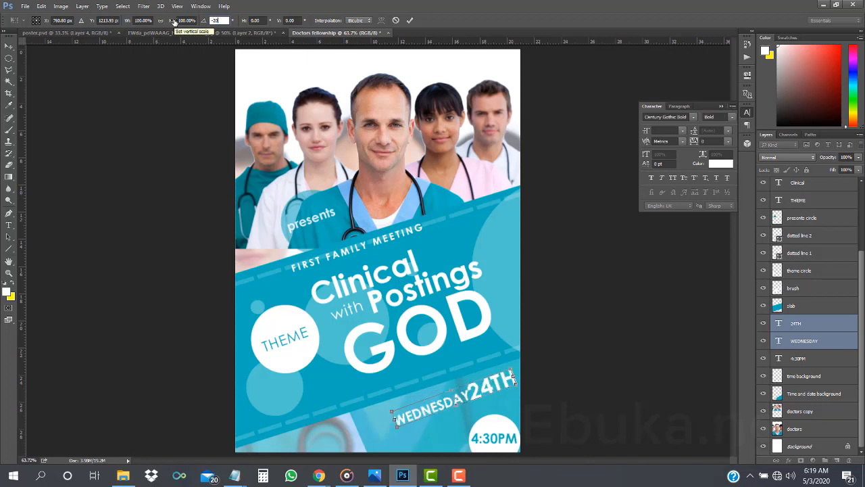
key(Return)
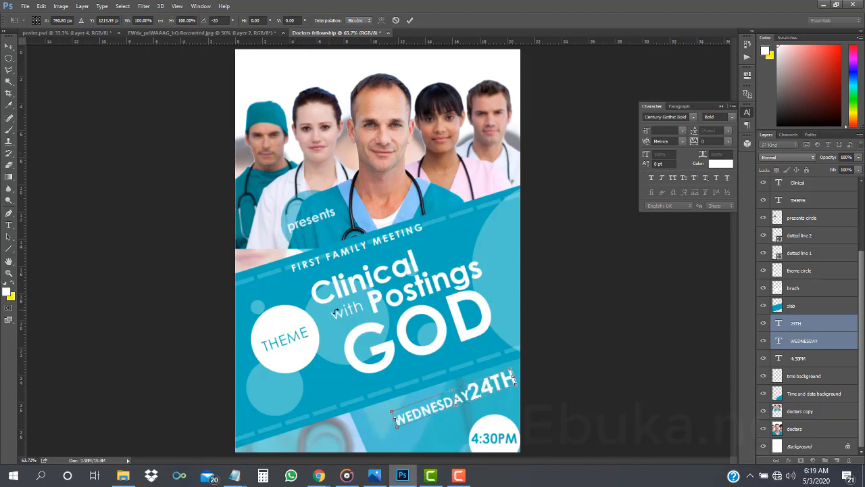
drag(481, 387, 481, 399)
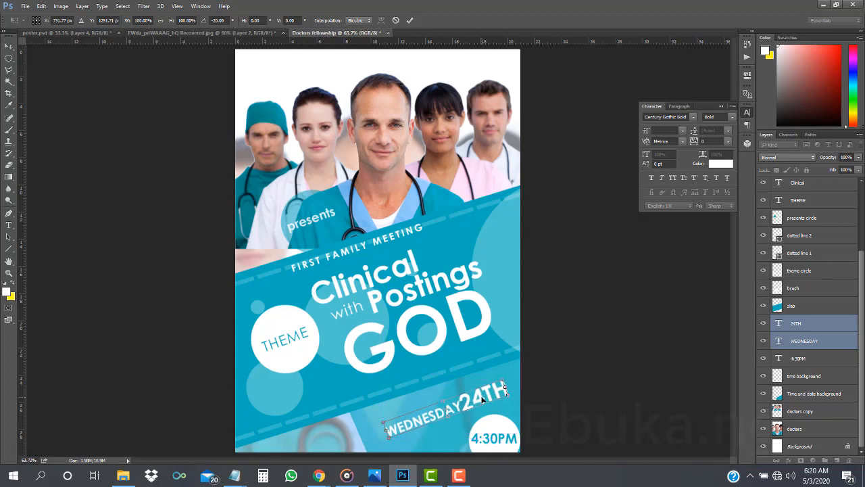
key(Return)
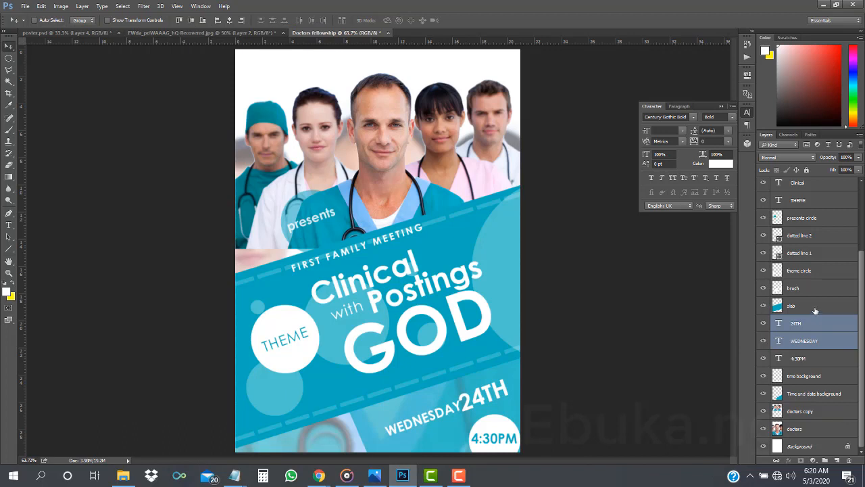
Step: Rotate the 4:30PM text by -20° inside the time circle
click(806, 364)
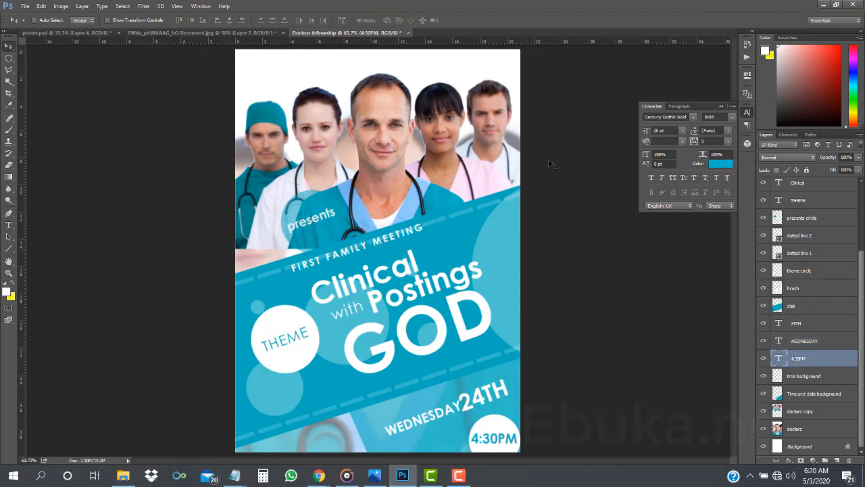
key(t)
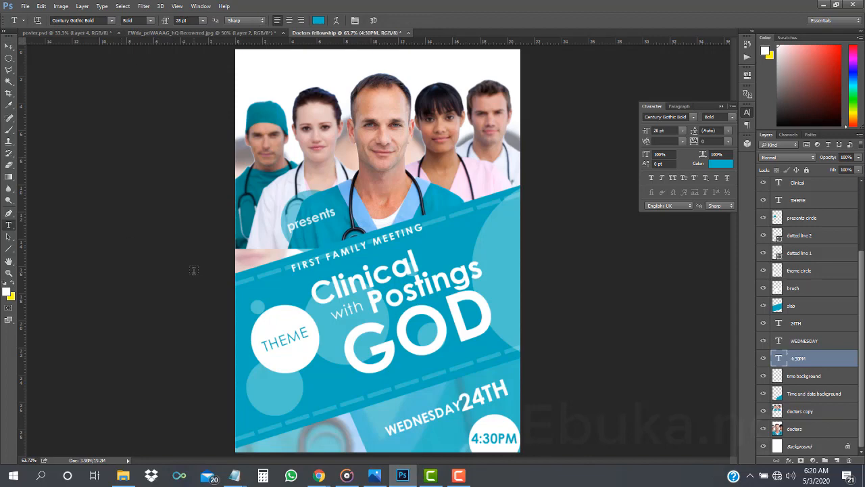
key(ctrl+t)
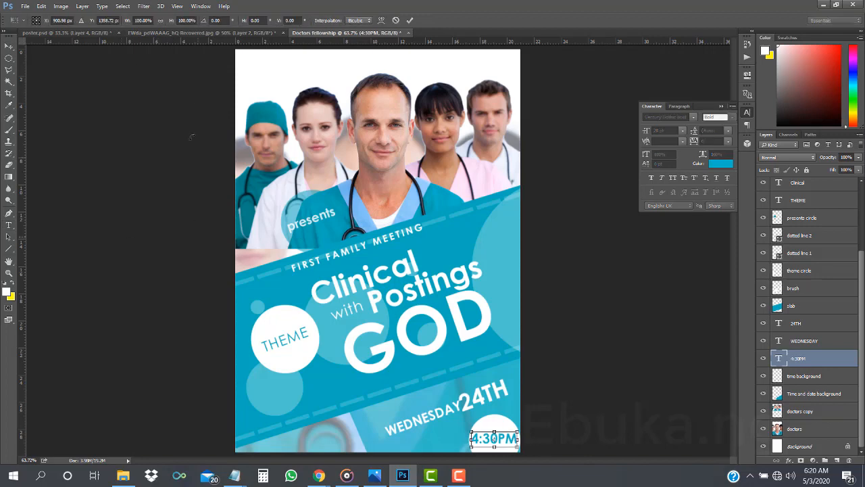
click(215, 21)
text(-)
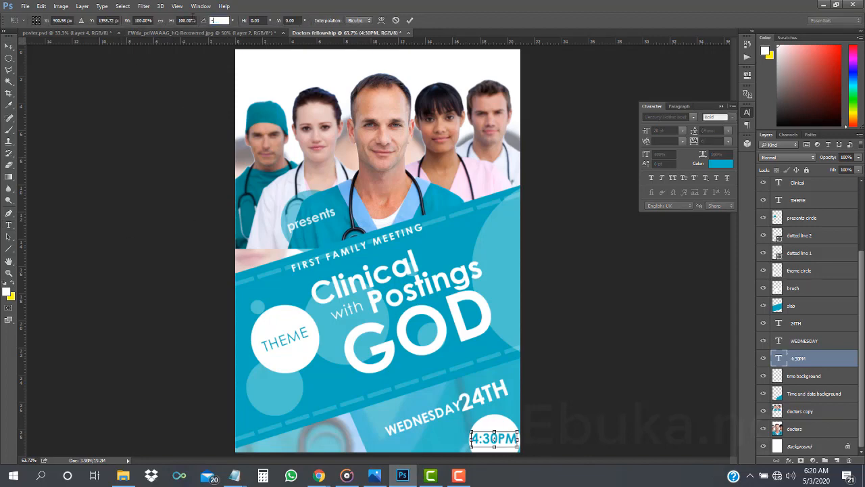
text(20)
key(Return)
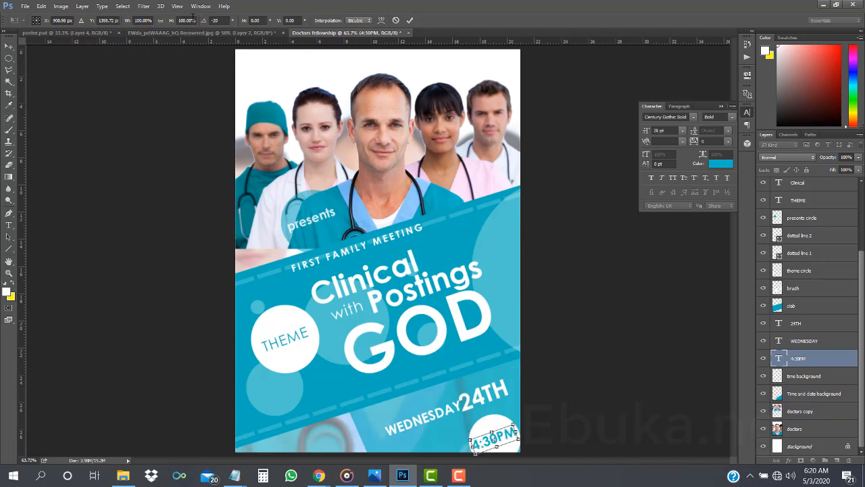
click(10, 45)
key(Return)
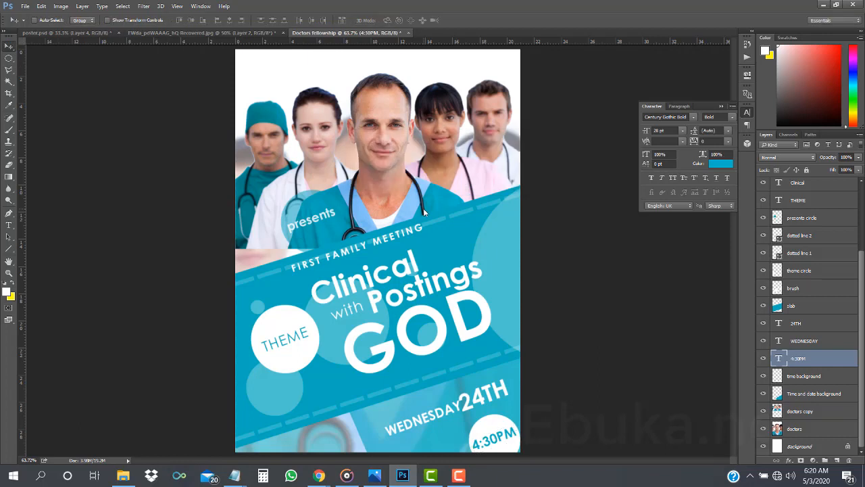
Step: Nudge the WEDNESDAY and 24TH text layers together slightly to the right above the time circle
click(803, 342)
shift+click(799, 325)
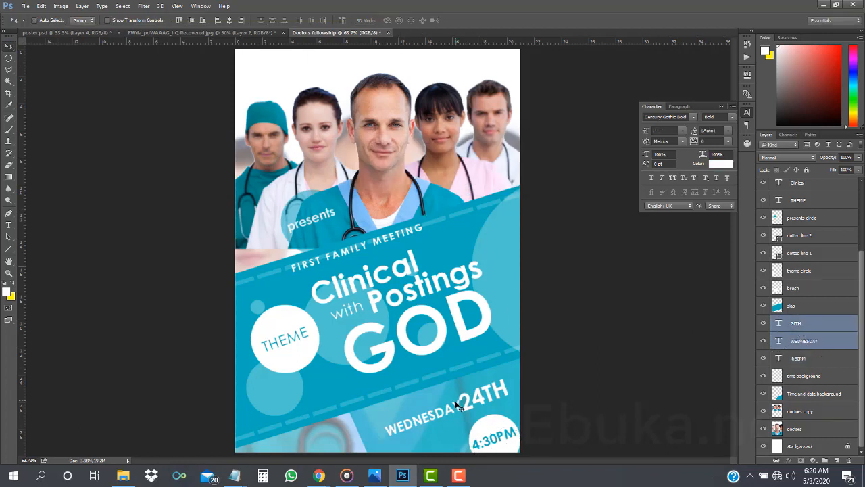
drag(455, 403, 460, 406)
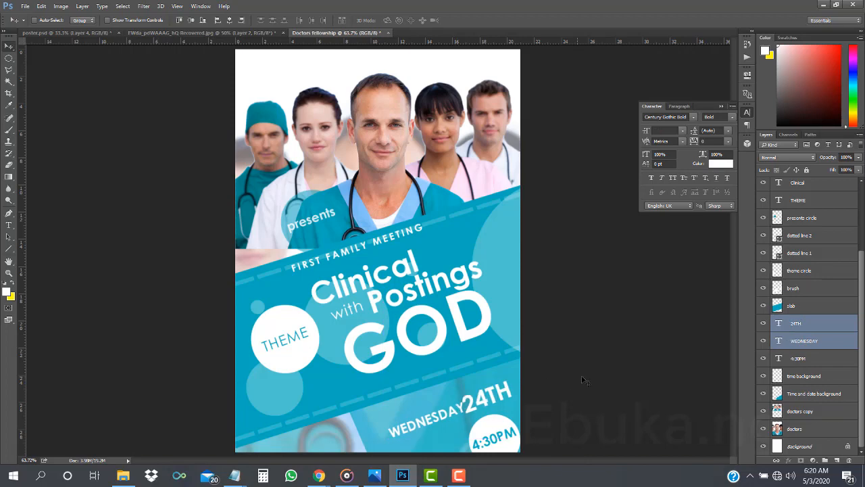
Step: Check the date's proportions in poster.psd and set the 24TH text in Doctors fellowship to 60 pt
click(85, 34)
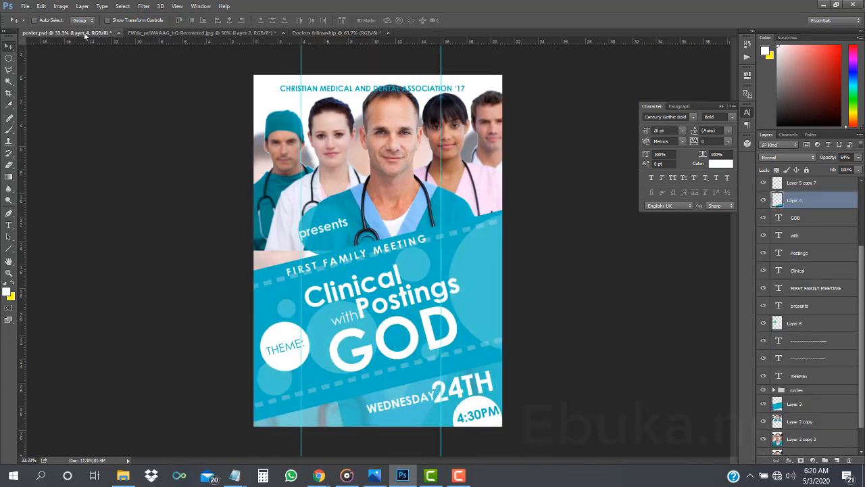
click(358, 33)
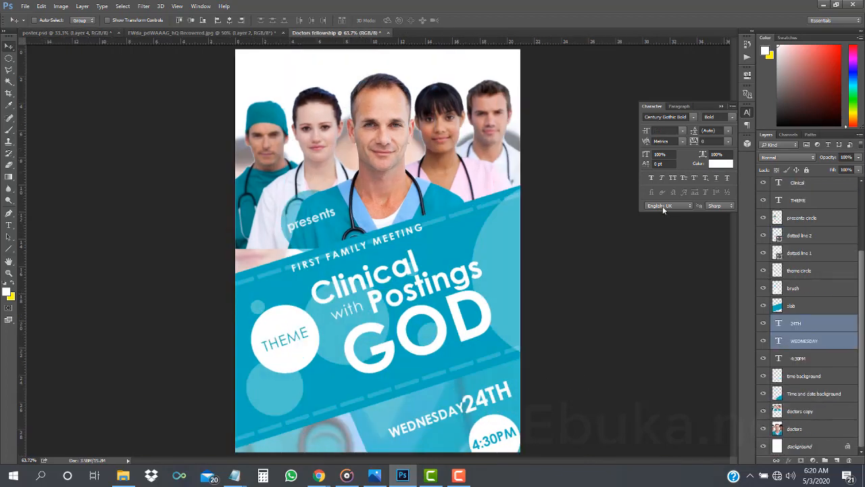
click(814, 323)
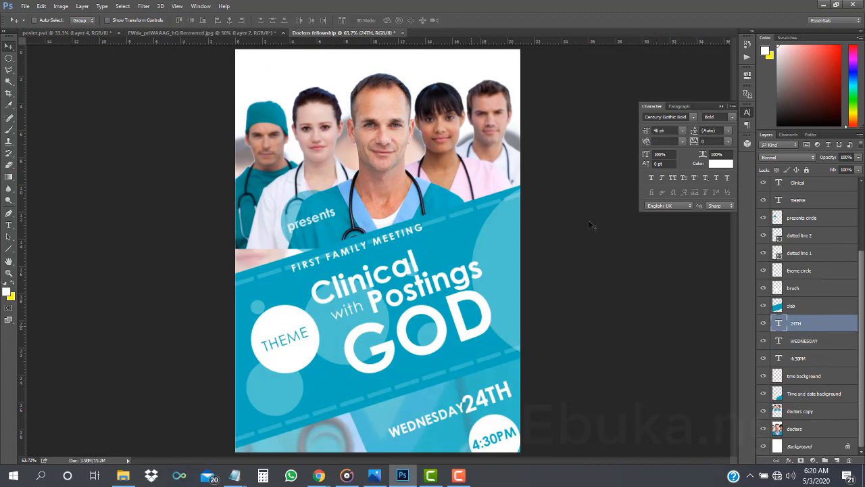
click(673, 130)
text(60)
key(Return)
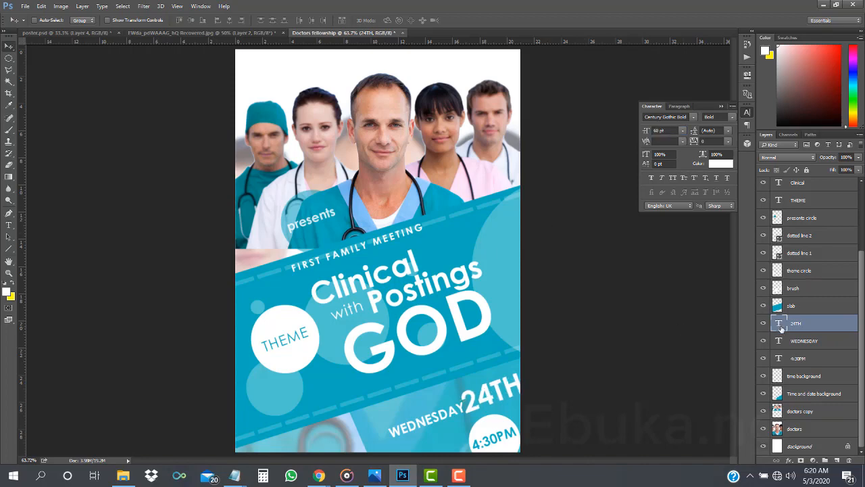
Step: Move the 24TH and WEDNESDAY text layers together to the left so that 24TH fits inside the poster's right edge
shift+click(800, 342)
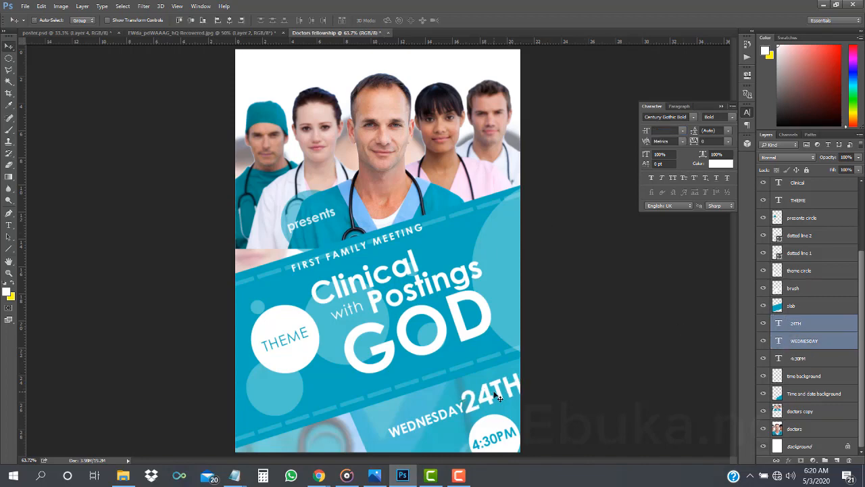
mouse_move(499, 398)
mouse_down()
mouse_move(486, 401)
mouse_move(494, 396)
mouse_up()
key(ctrl+t)
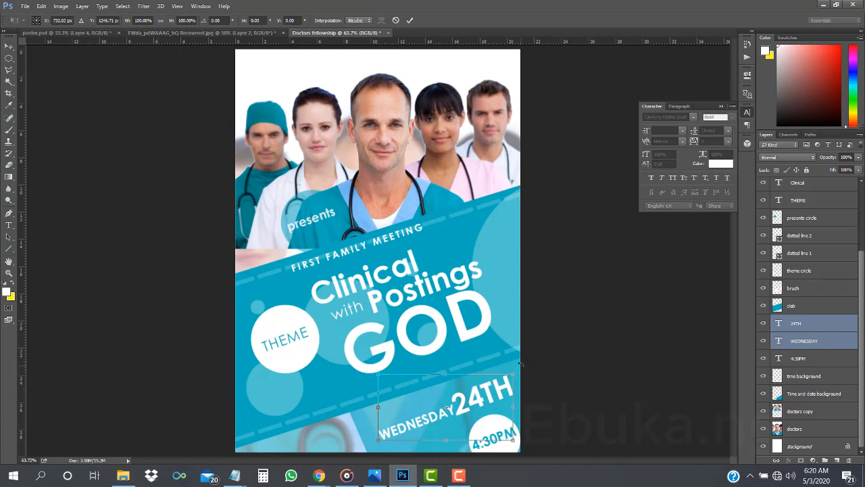
key(Return)
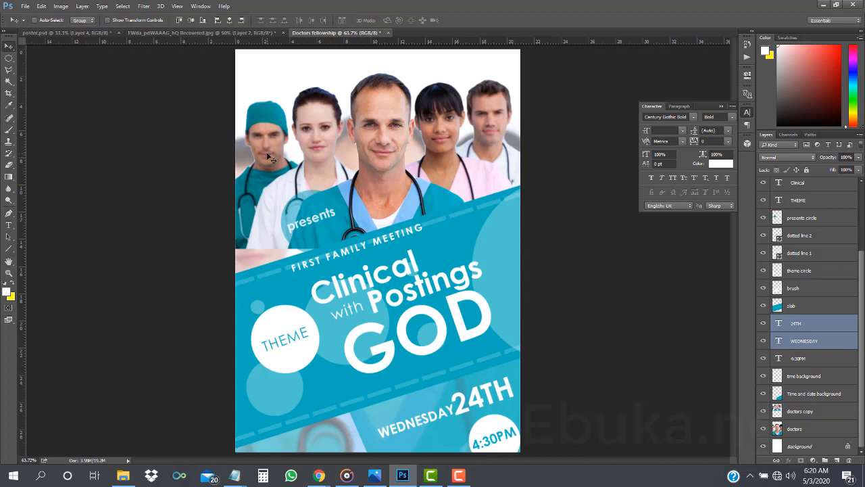
Step: Compare poster.psd with the Doctors fellowship document, examining the date text and the association heading above the doctors
click(76, 35)
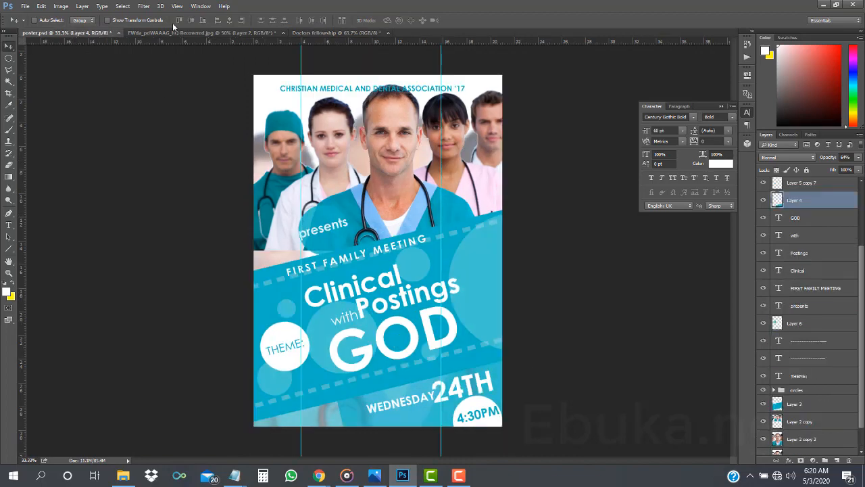
click(335, 32)
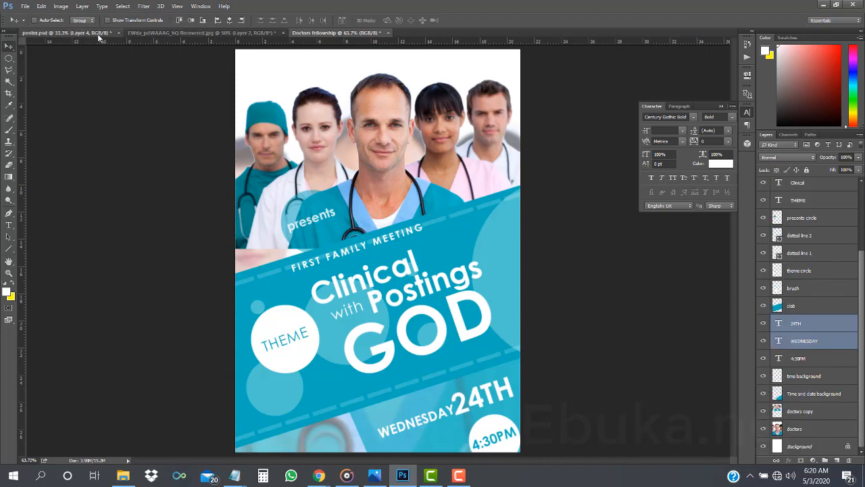
click(98, 34)
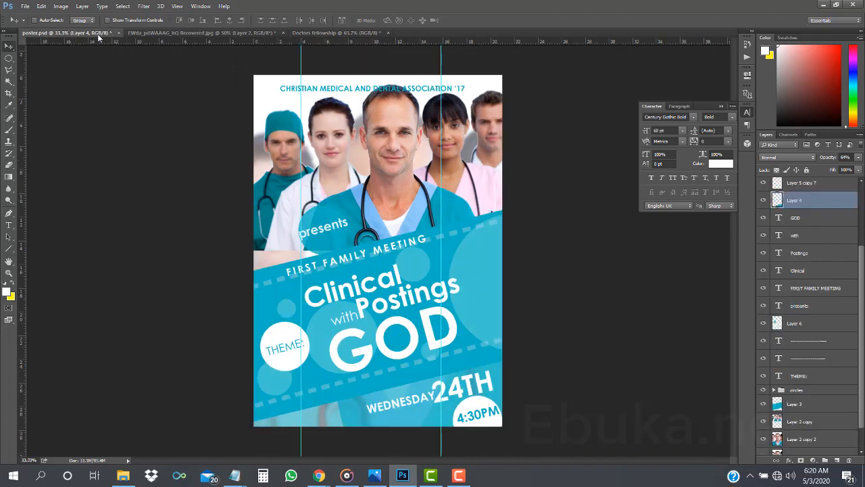
click(301, 33)
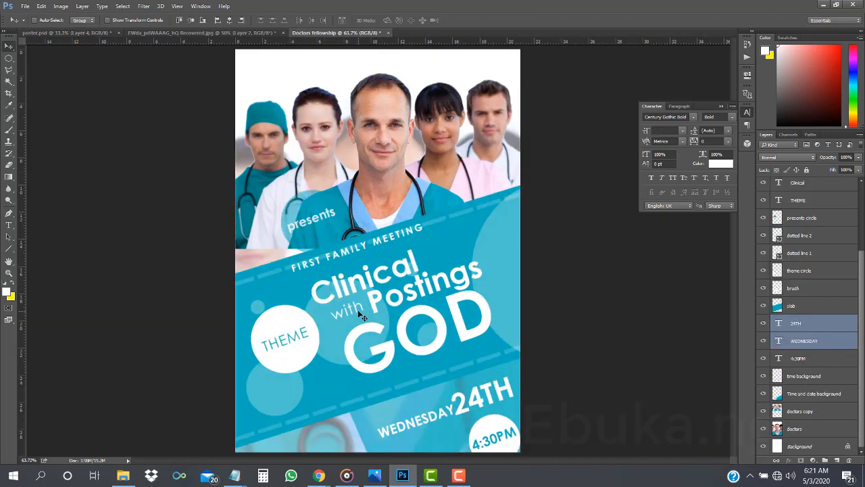
key(t)
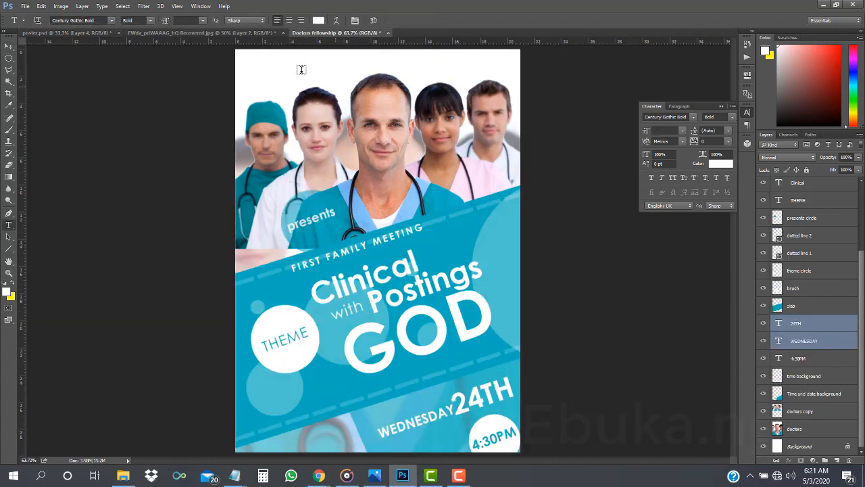
click(106, 33)
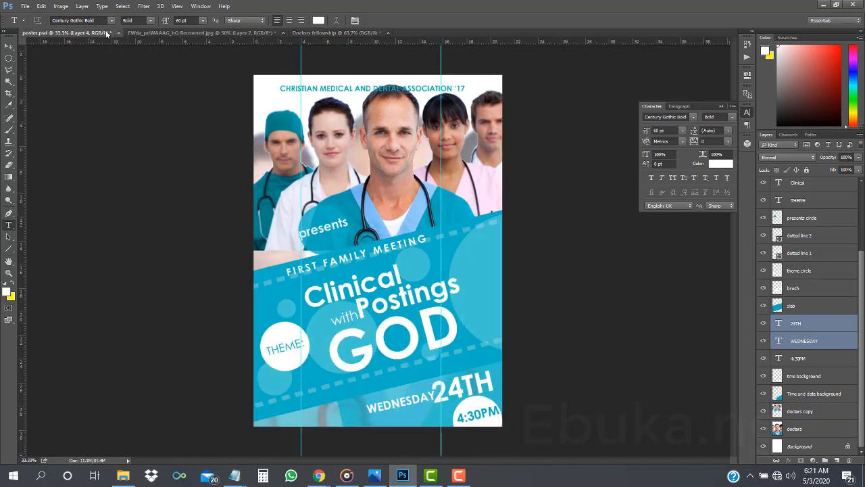
click(351, 33)
key(v)
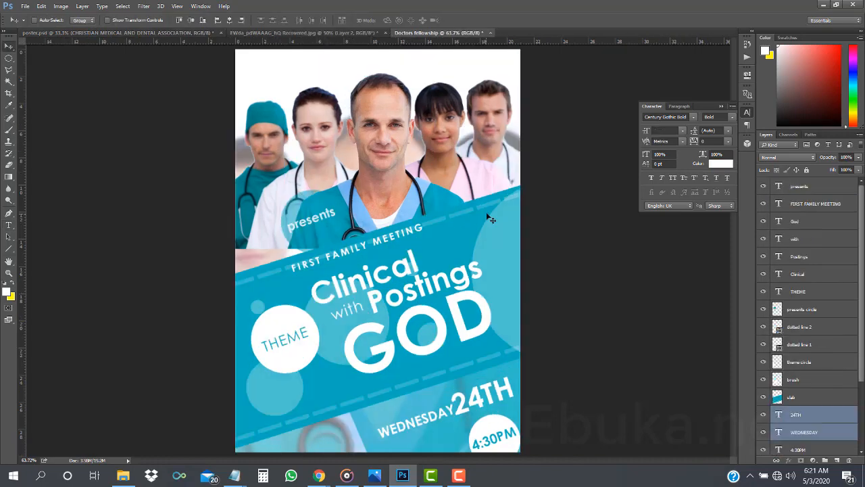
click(106, 31)
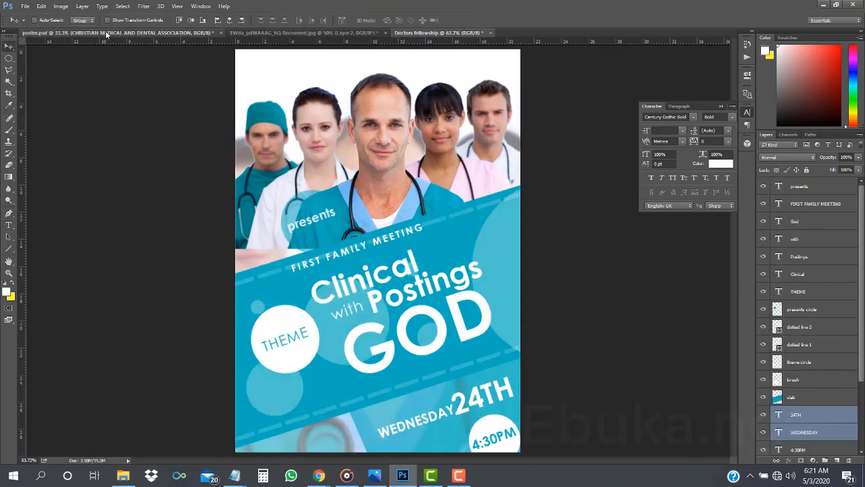
click(450, 34)
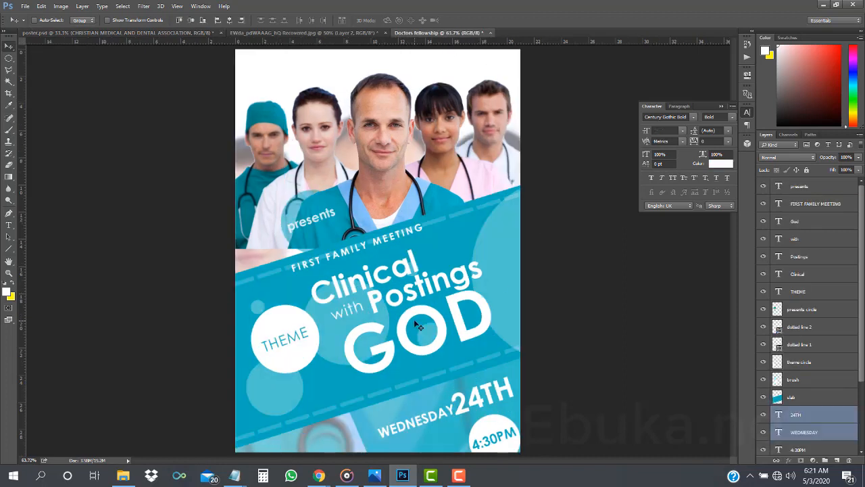
Step: Add a white 18 pt text layer reading CHRISTINA MEDICAL DENTAL ASOCIATION across the doctors' faces
key(t)
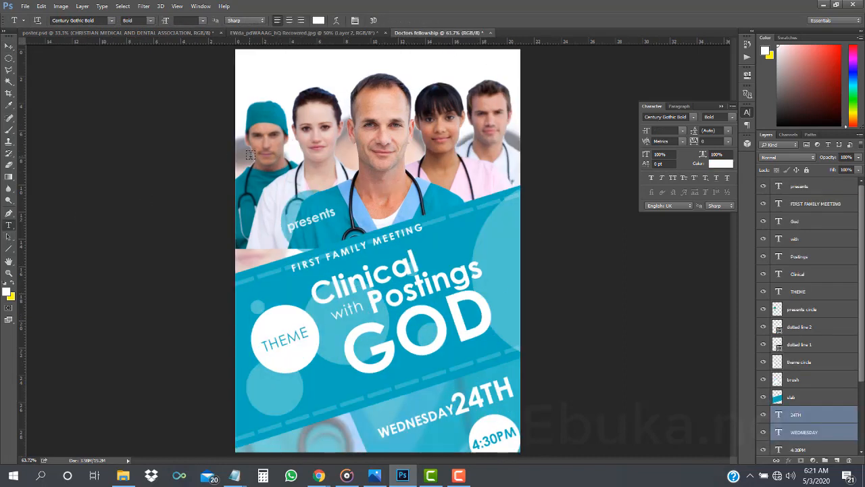
click(265, 152)
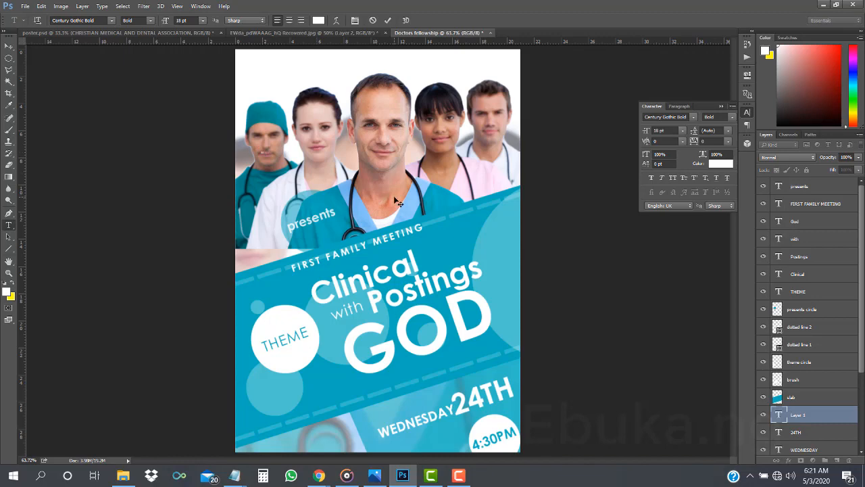
text(CHRISTIAN MEDICAL D)
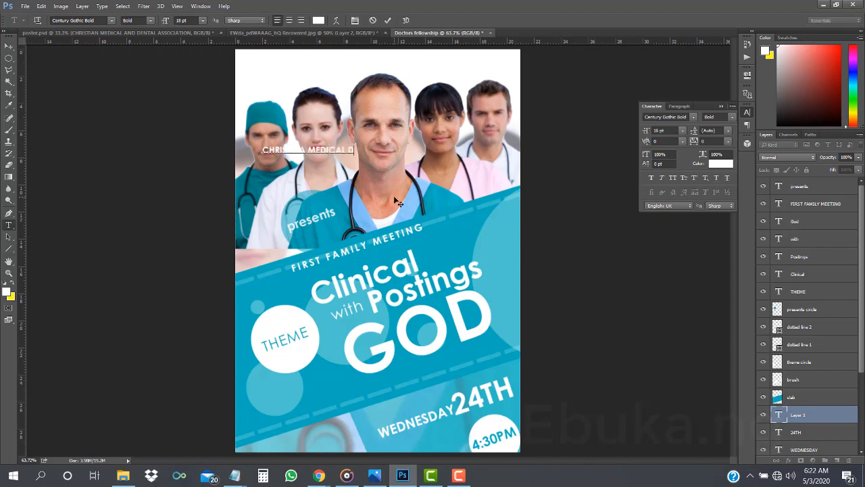
text(ENTAL ASC)
key(BackSpace)
key(BackSpace)
text(SOCA)
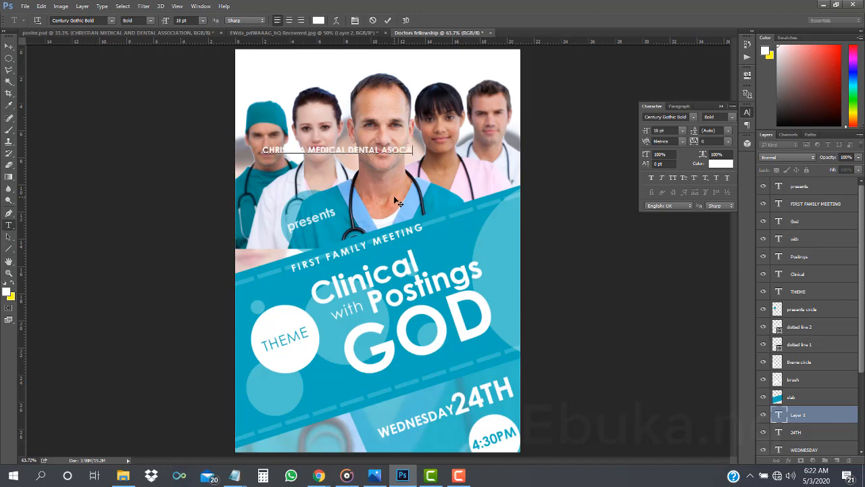
key(BackSpace)
text(IATION)
click(808, 415)
click(809, 412)
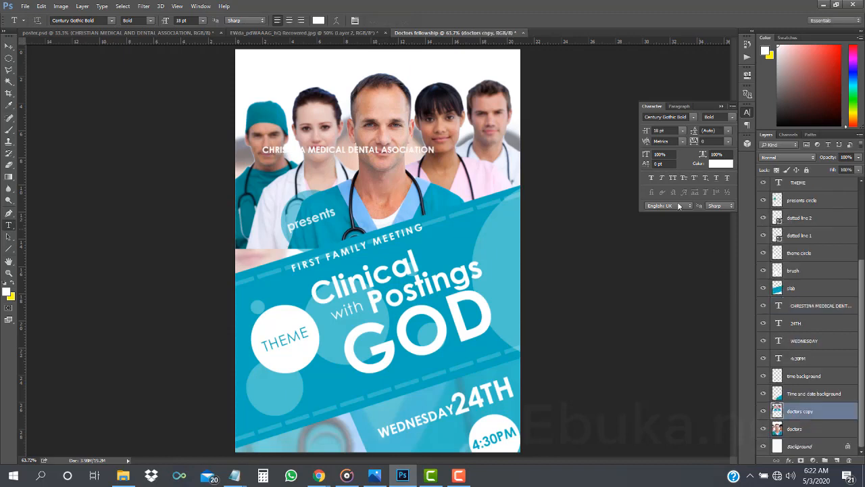
Step: Try to recolour the association heading with the blue sampled from the slanted banner while the doctors copy layer is selected
click(725, 167)
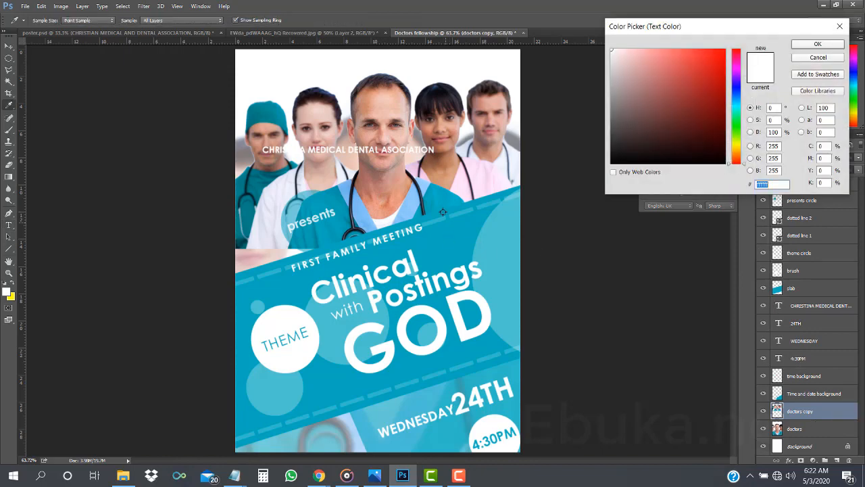
click(444, 241)
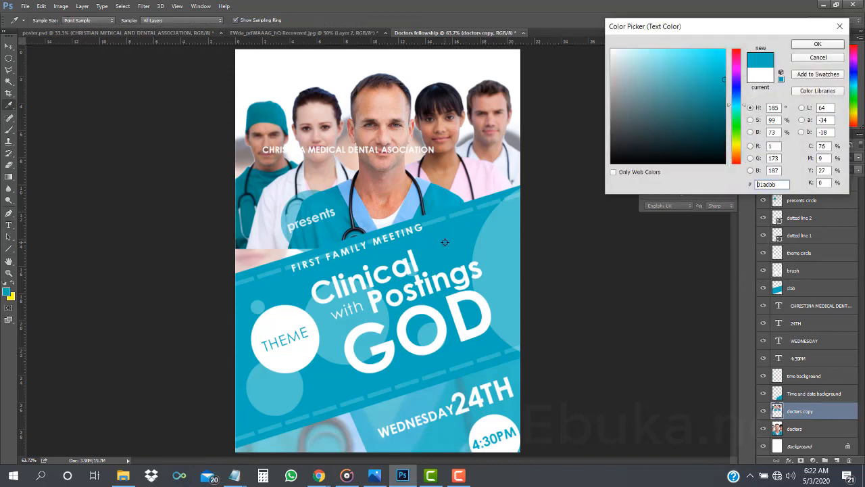
click(814, 44)
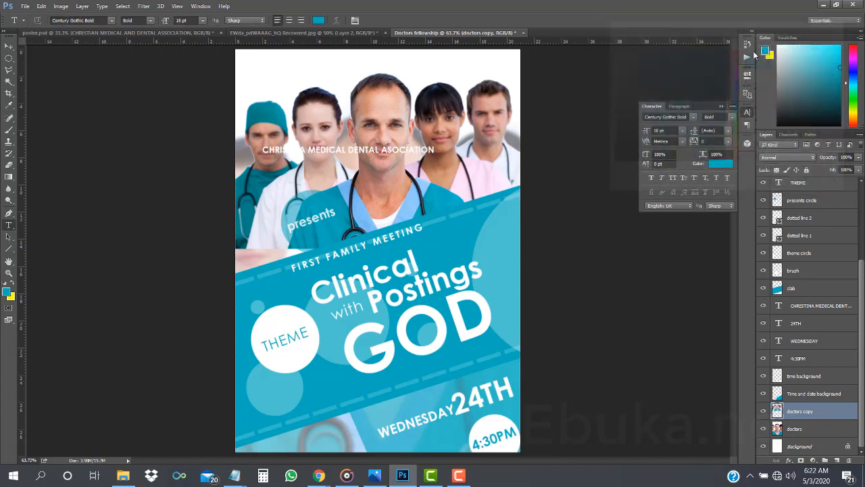
Step: Recolour the CHRISTINA MEDICAL DENTAL ASOCIATION text layer with the blue sampled from the slanted banner
click(812, 309)
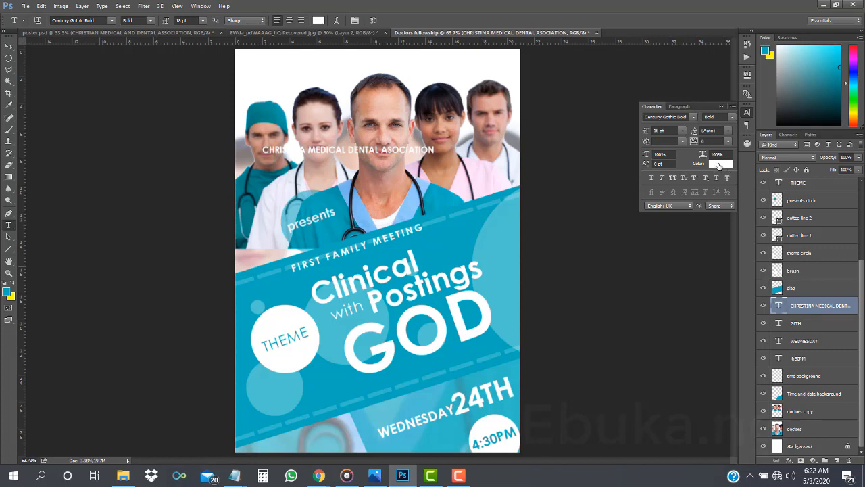
click(718, 165)
click(439, 234)
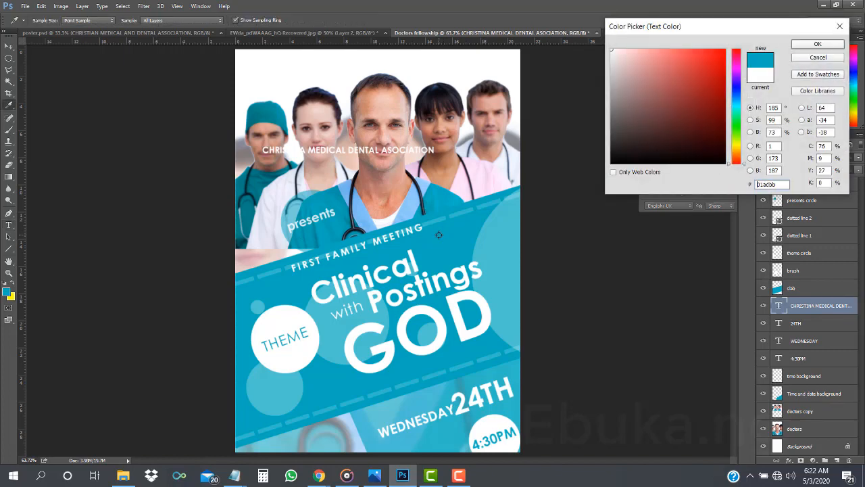
click(802, 46)
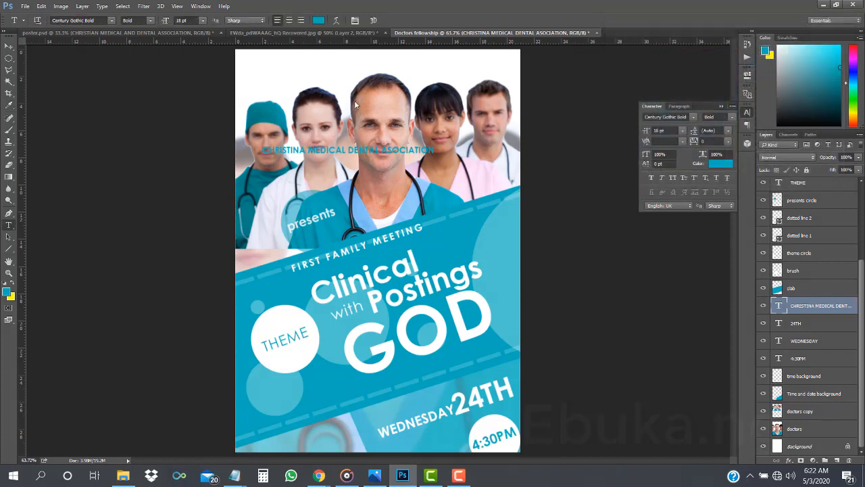
Step: Move the association heading into the white area above the doctors and correct its first word to CHRISTIAN
click(9, 45)
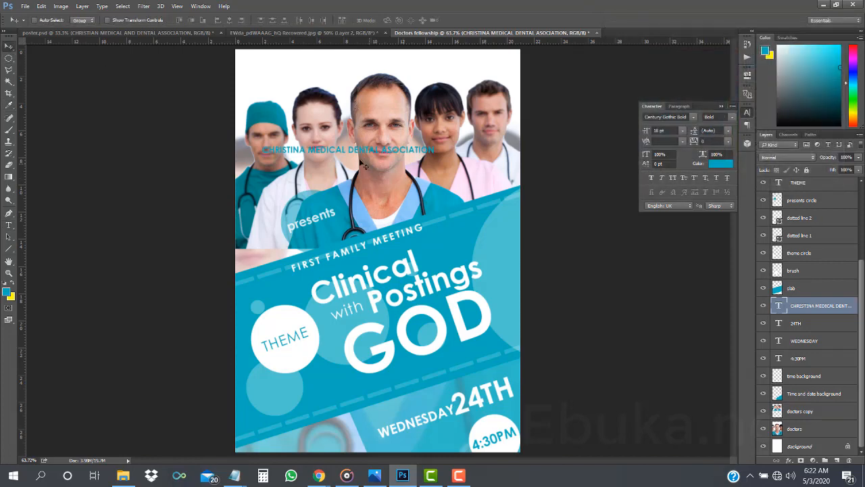
drag(361, 164, 379, 79)
key(t)
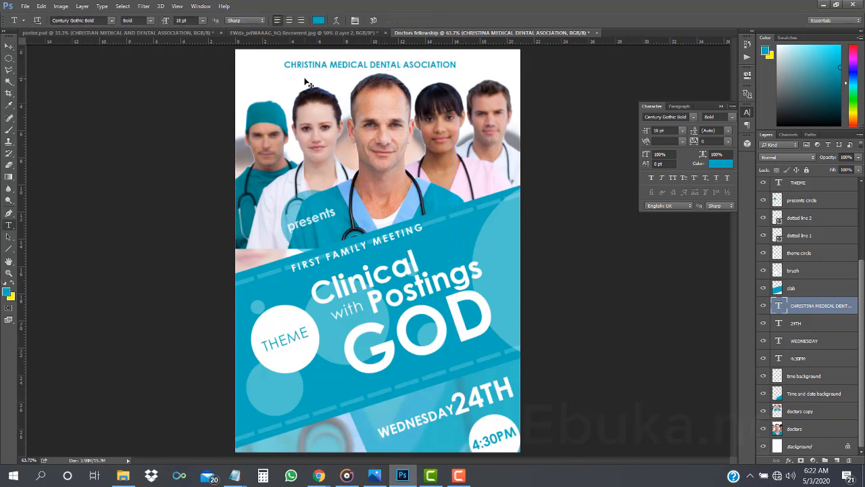
drag(314, 65, 328, 64)
text(AN)
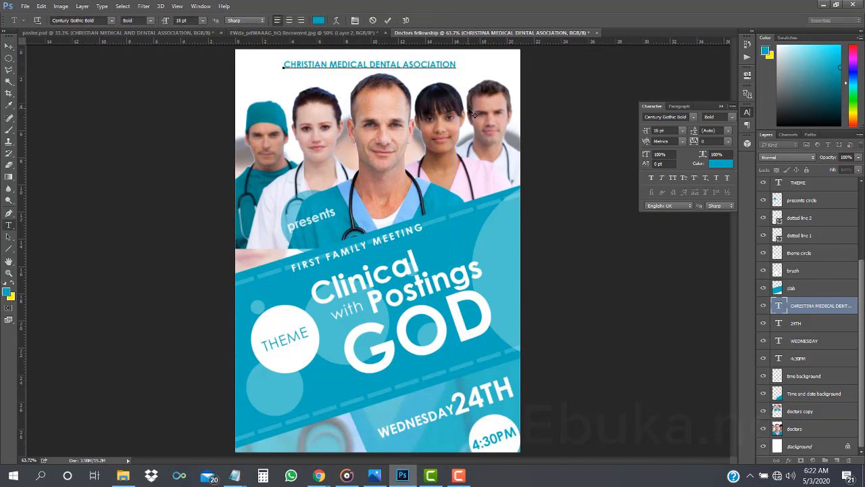
click(803, 305)
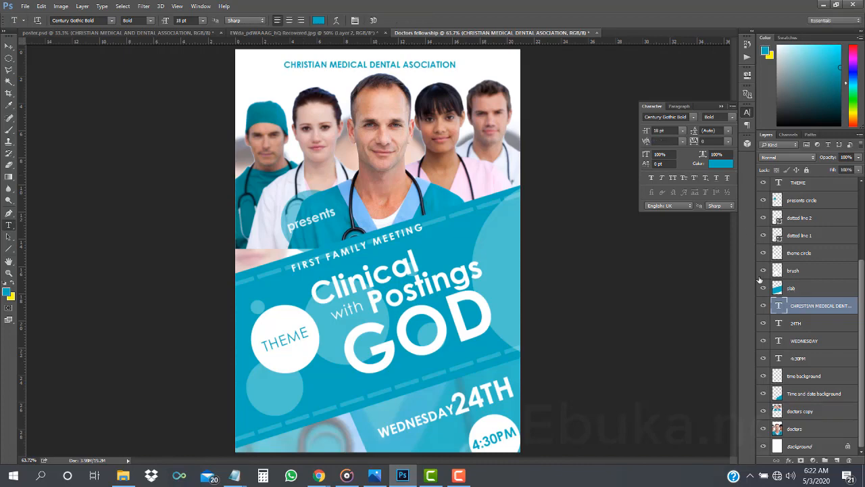
Step: Check the heading's placement in poster.psd and shift the Doctors fellowship heading slightly right to centre it across the poster
click(133, 32)
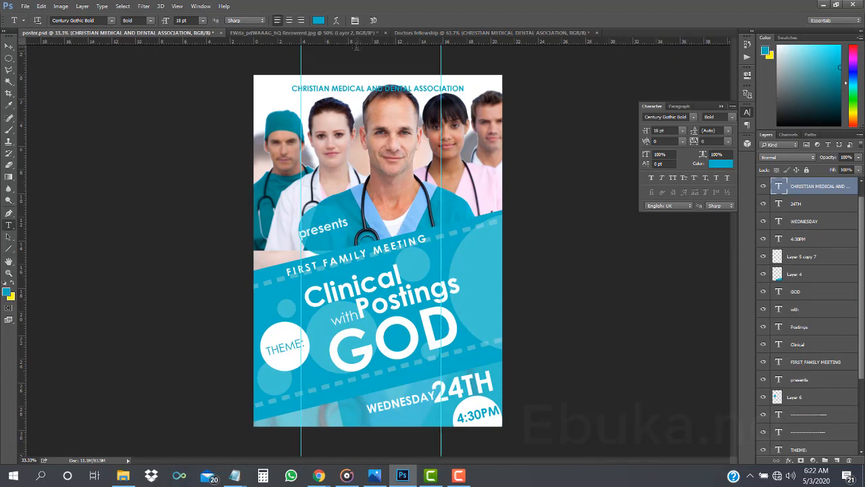
click(522, 36)
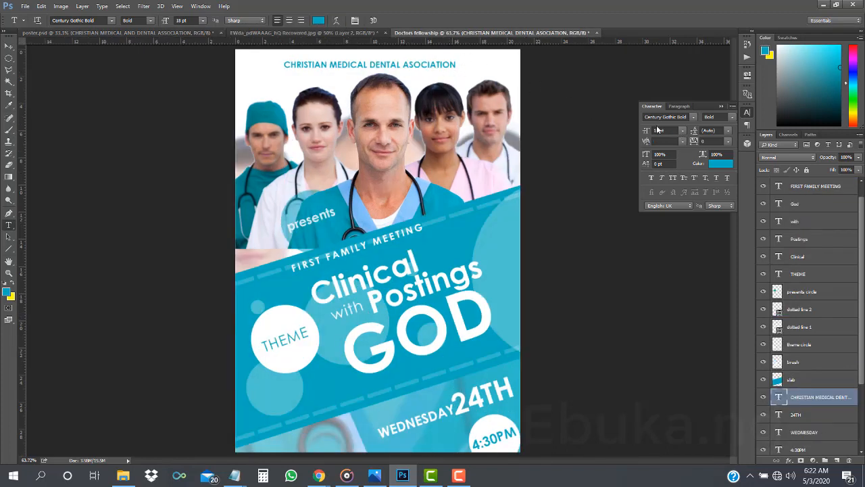
click(9, 46)
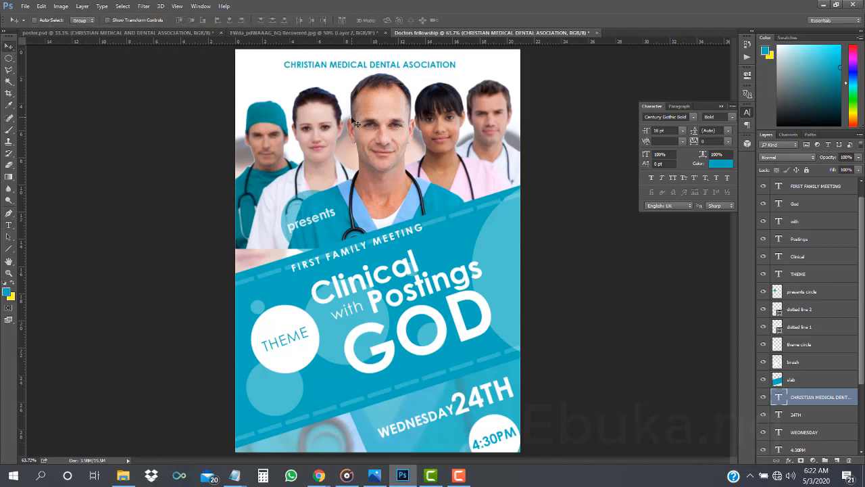
drag(367, 84, 376, 83)
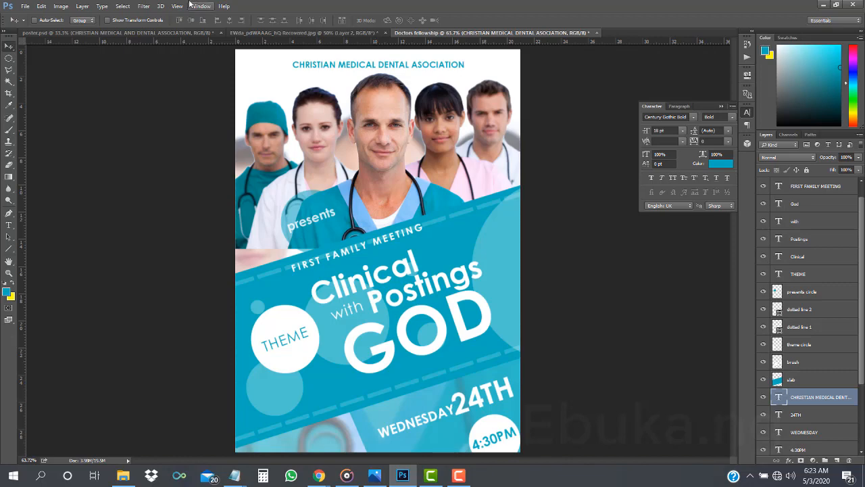
Step: Save the poster as Doctors fellowship.jpg in the Resources folder, in JPEG format at quality 12 (Maximum) with Baseline ("Standard")
click(25, 6)
click(76, 134)
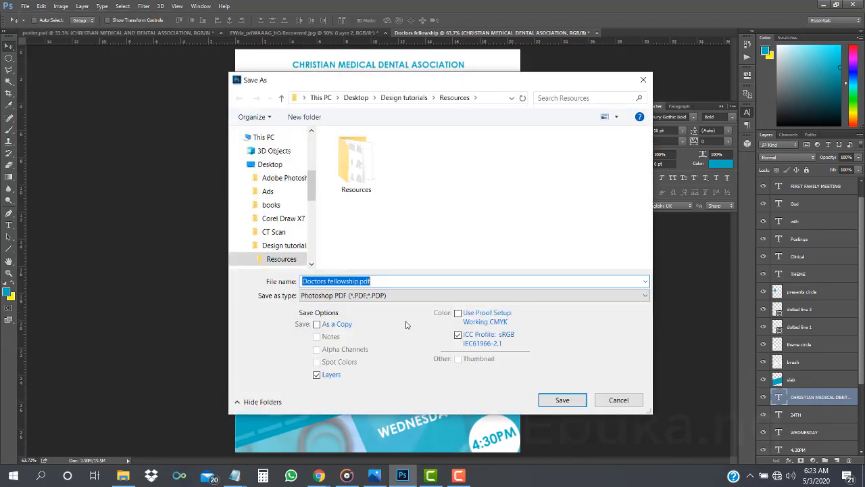
click(371, 296)
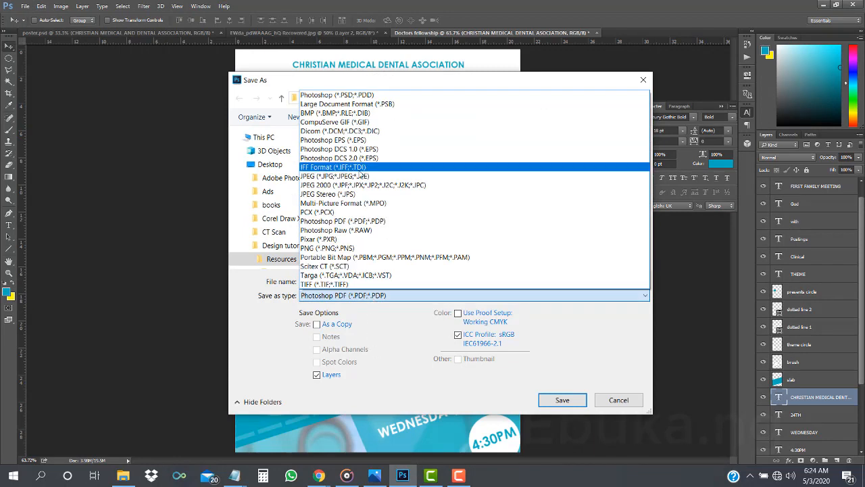
click(363, 183)
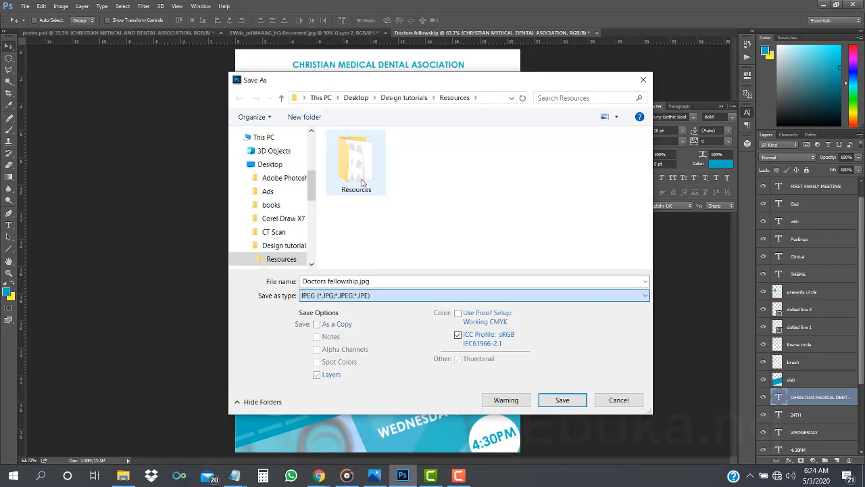
click(382, 277)
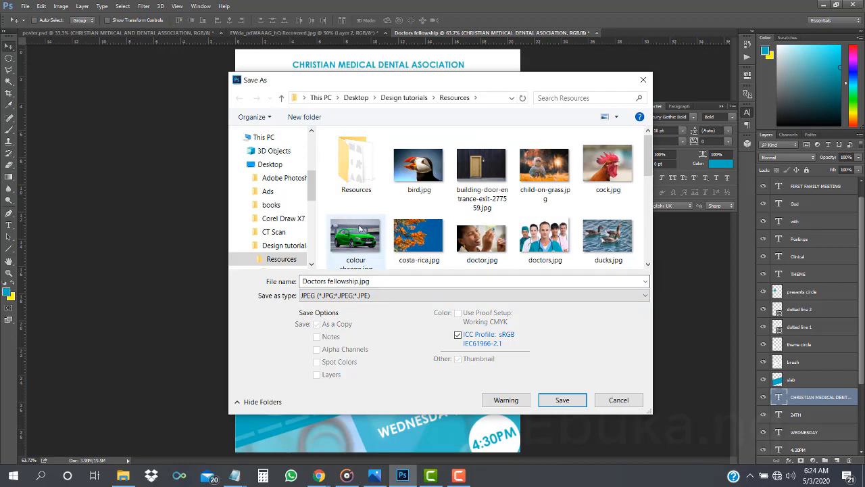
click(561, 400)
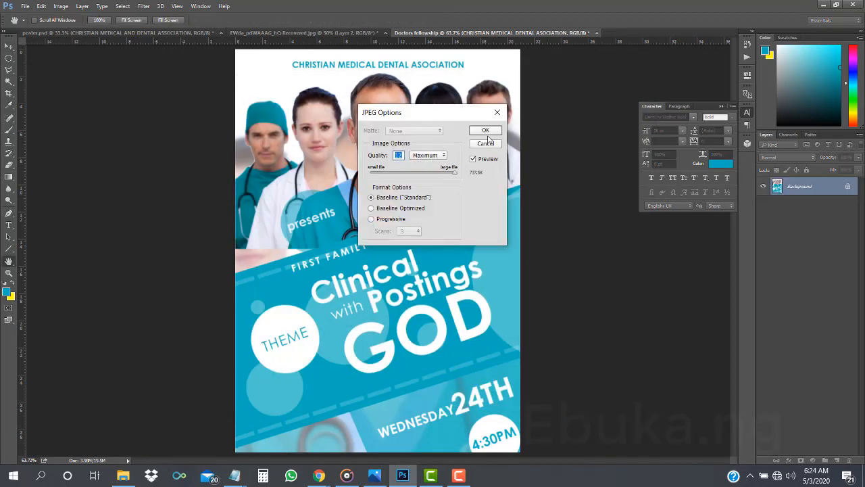
click(485, 129)
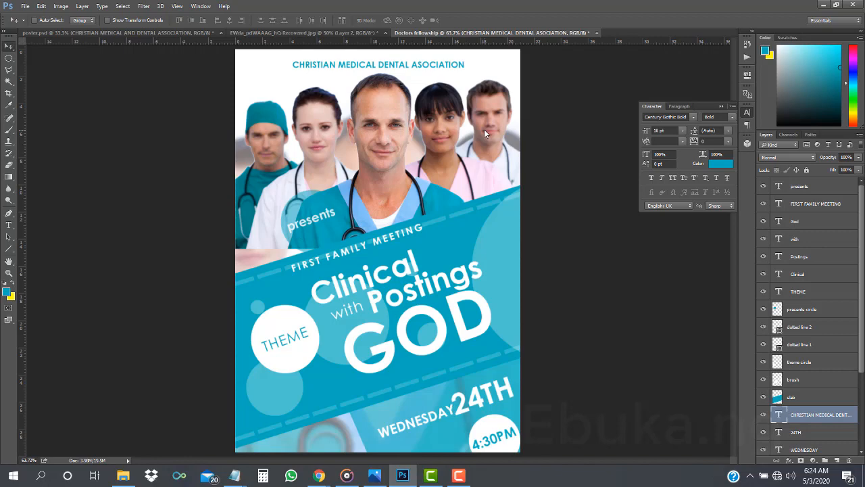
Step: Set up saving the poster as Doctors fellowship.pdf in Photoshop PDF format and cancel without saving
click(26, 6)
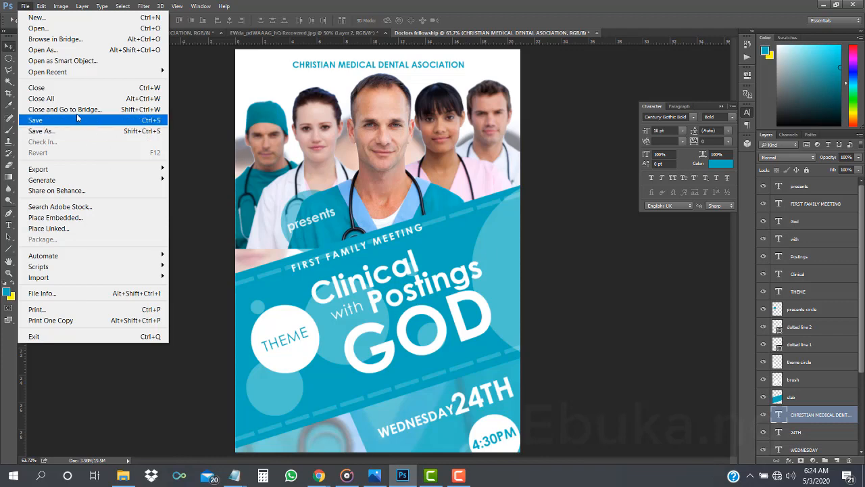
click(85, 131)
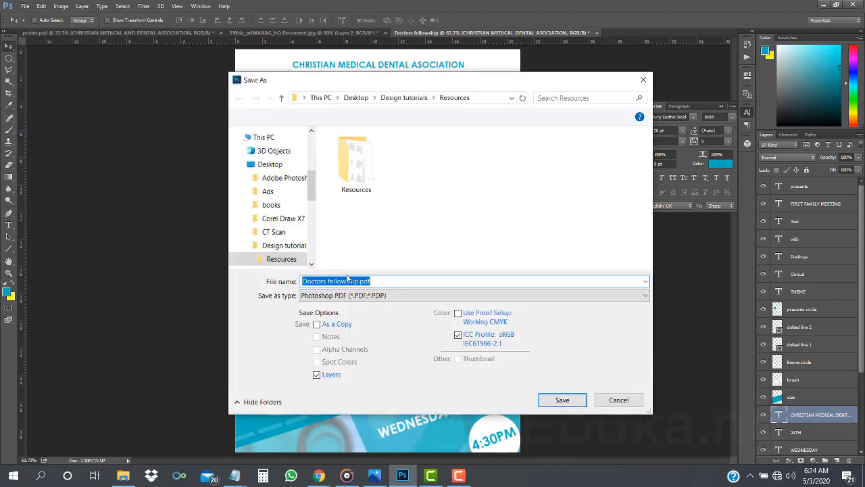
click(383, 297)
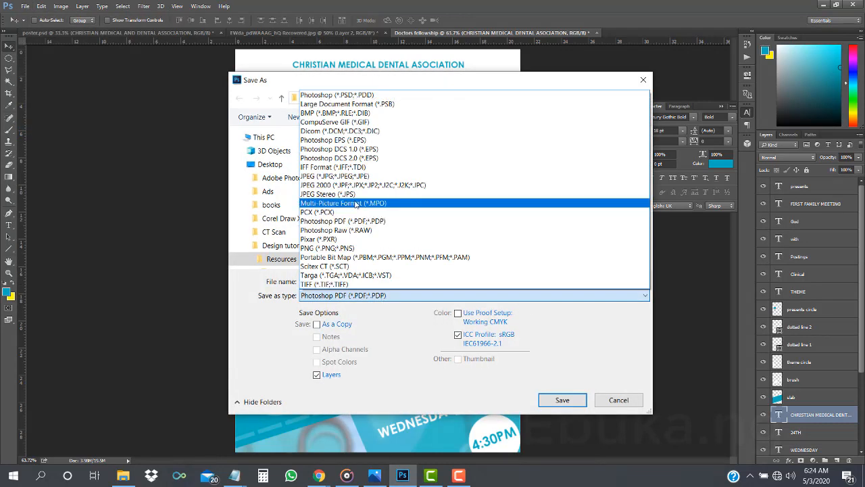
click(363, 223)
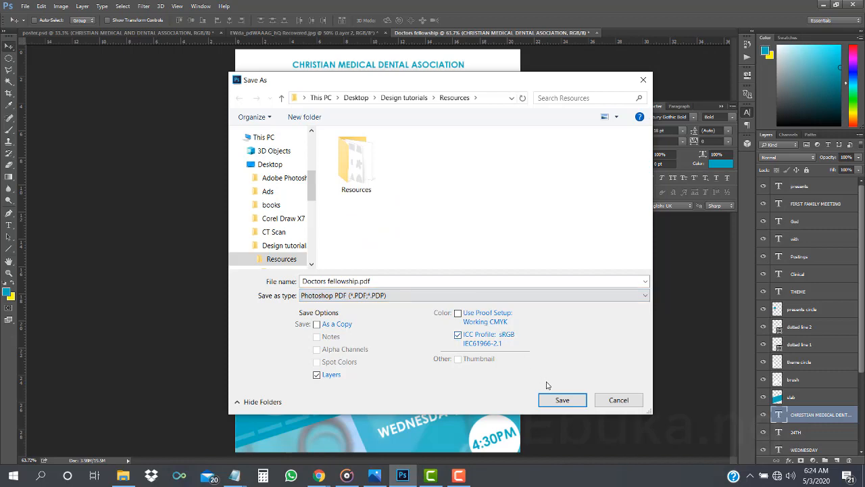
click(631, 401)
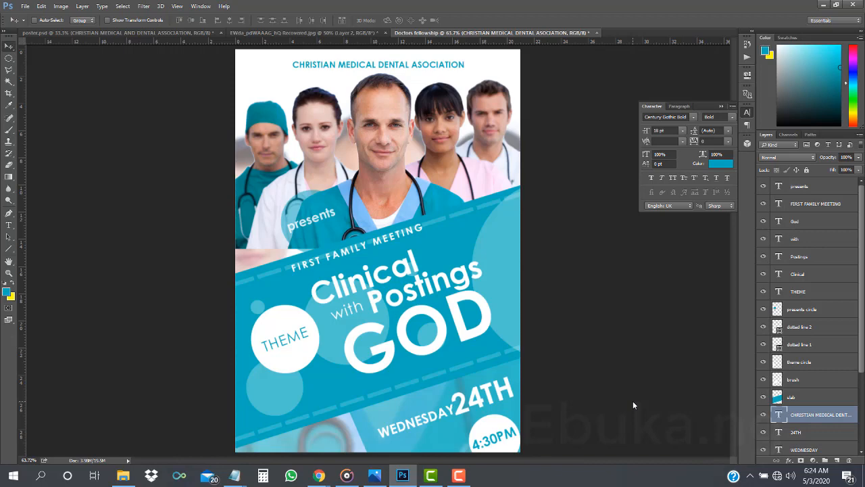
click(459, 475)
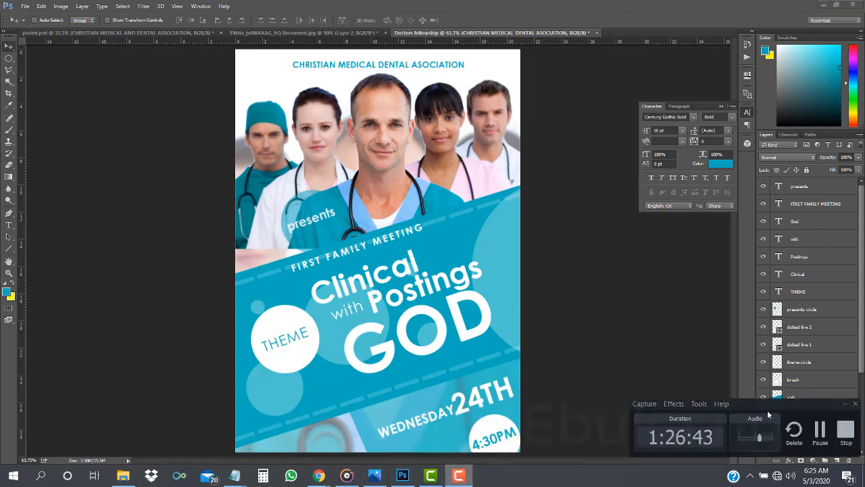
click(845, 431)
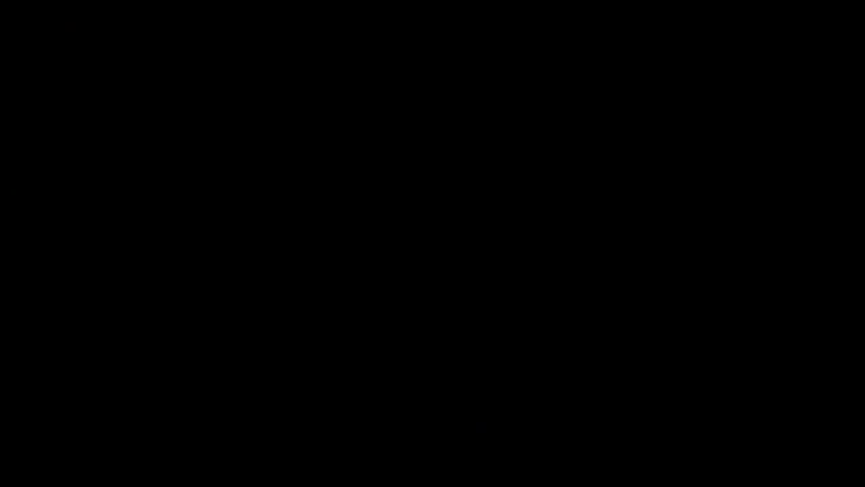